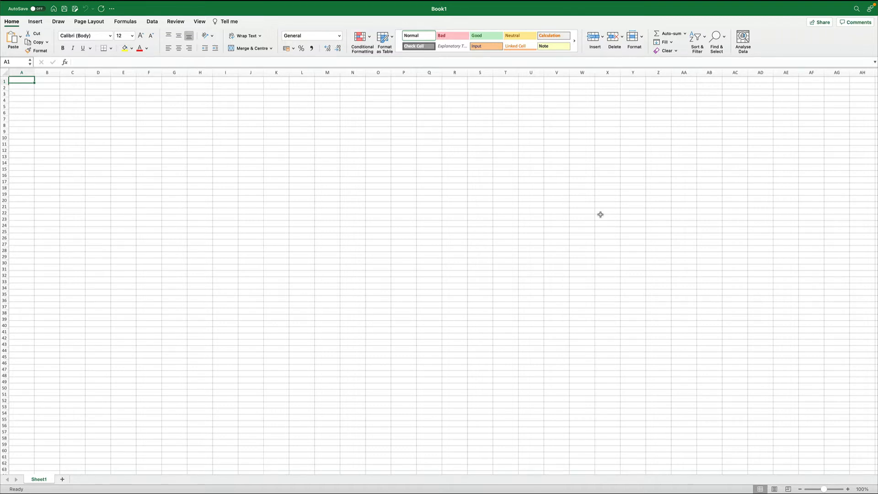
pyautogui.scroll(10, 600, 215)
pyautogui.hscroll(-15, 601, 215)
pyautogui.scroll(5, 601, 215)
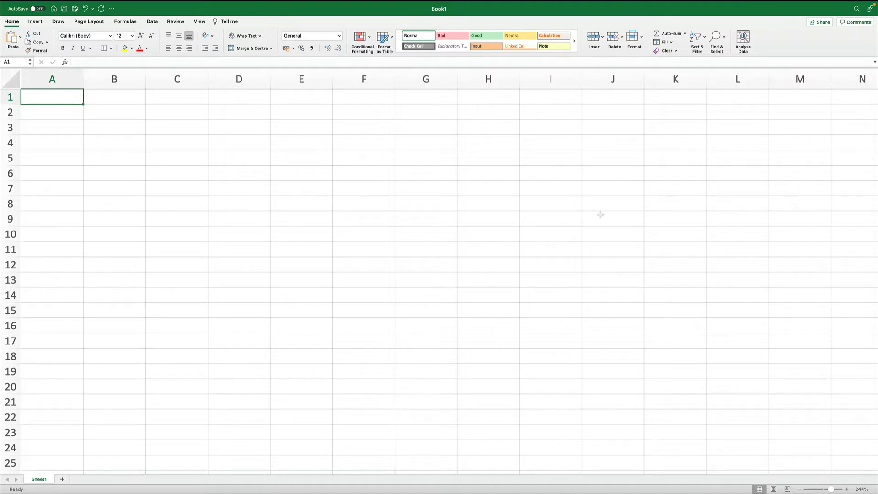
pyautogui.scroll(4, 601, 215)
pyautogui.hscroll(-4, 600, 215)
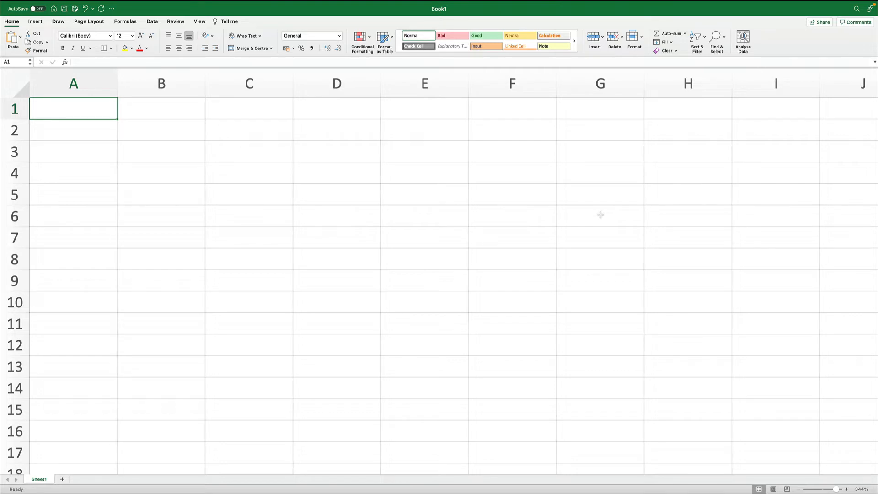
pyautogui.write('Area')
pyautogui.press('Tab')
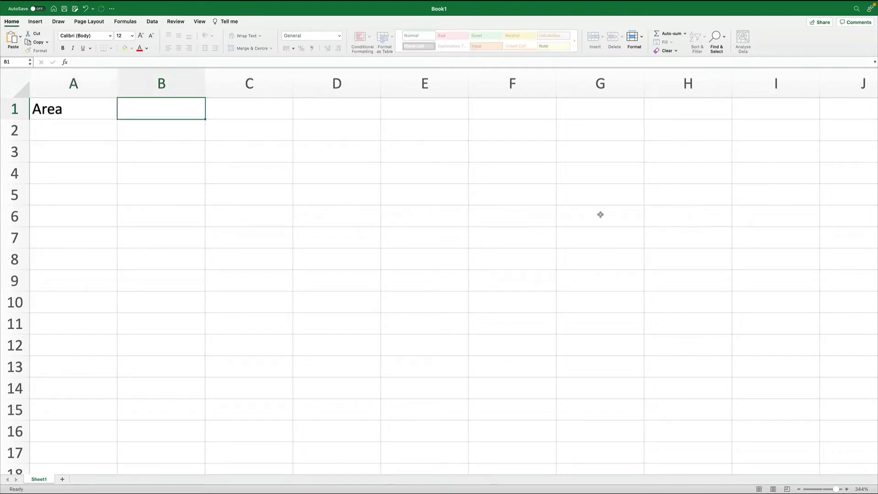
pyautogui.write('Column')
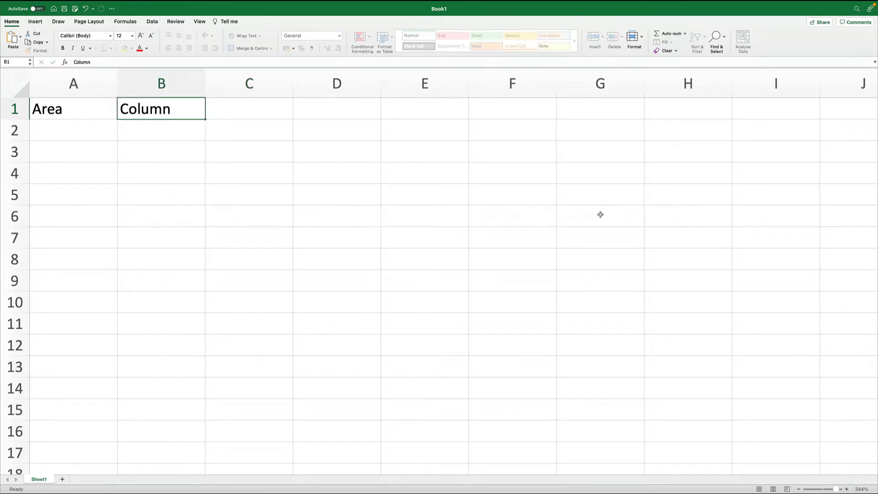
pyautogui.press('Left')
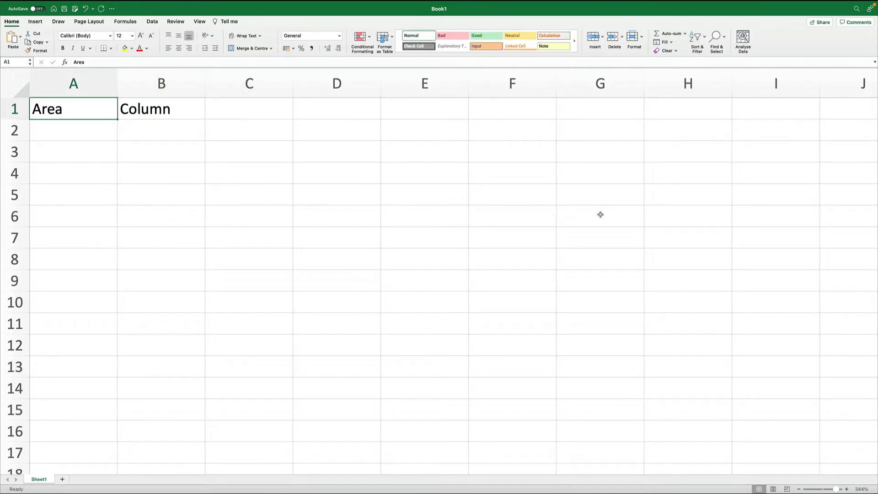
# - Enter the headers Product in A1 and Physical Stock in B1
pyautogui.write('Product')
pyautogui.press('Tab')
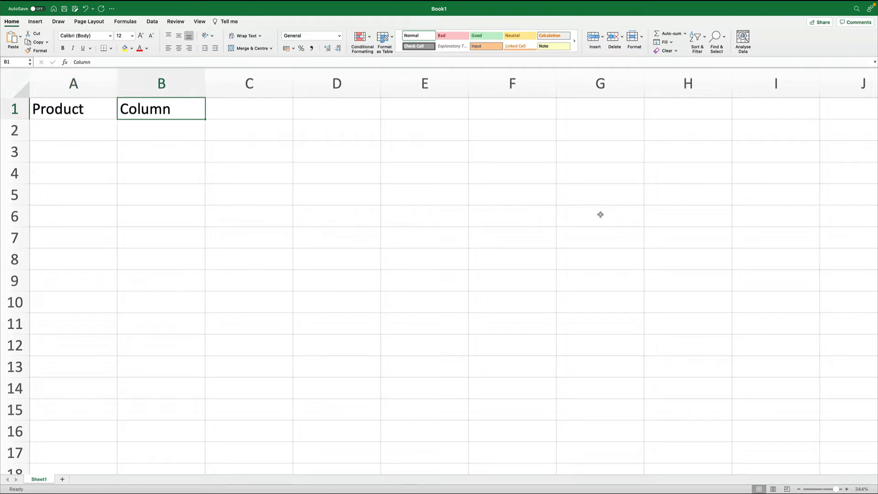
pyautogui.write('Phycusica')
pyautogui.press('BackSpace')
pyautogui.press('BackSpace')
pyautogui.press('BackSpace')
pyautogui.press('BackSpace')
pyautogui.press('BackSpace')
pyautogui.press('BackSpace')
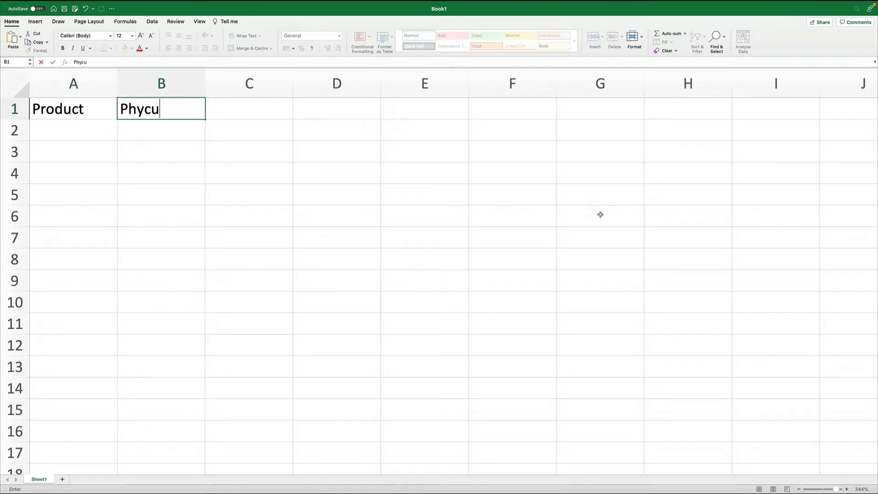
pyautogui.write('sical Stock')
pyautogui.press('Return')
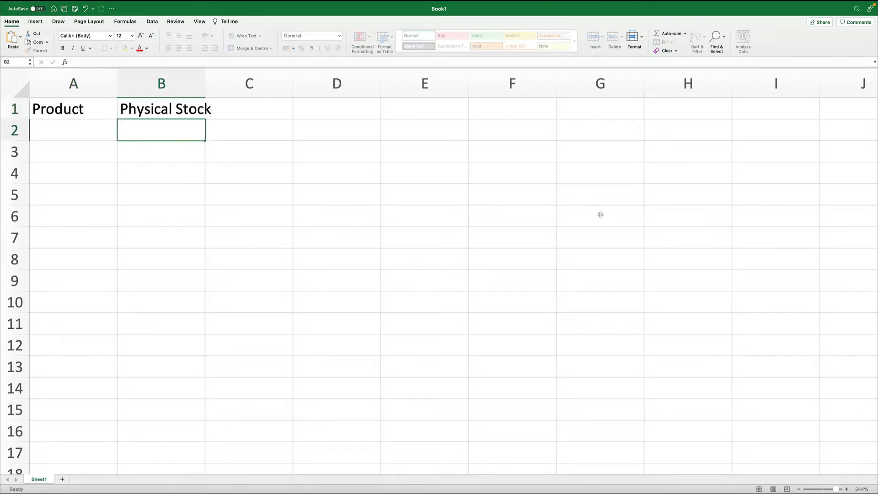
# - Add the headers Software Stock in C1 and Difference in D1
pyautogui.press('Up')
pyautogui.press('Right')
pyautogui.write('Sofrwa')
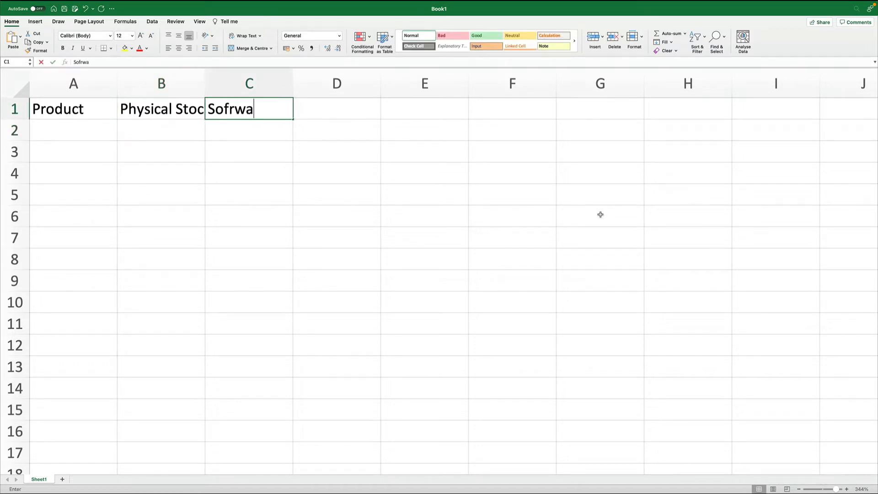
pyautogui.press('BackSpace')
pyautogui.press('BackSpace')
pyautogui.press('BackSpace')
pyautogui.write('tware Stock')
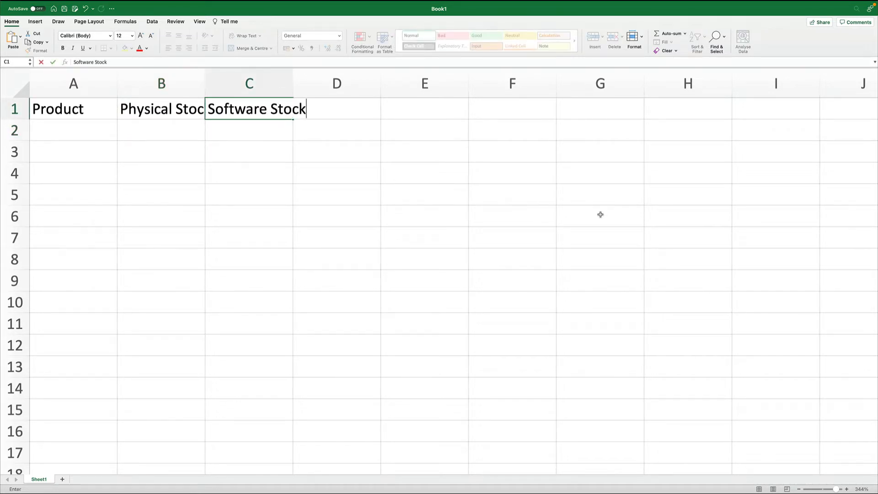
pyautogui.press('Return')
pyautogui.press('Up')
pyautogui.press('Right')
pyautogui.write('Diffe')
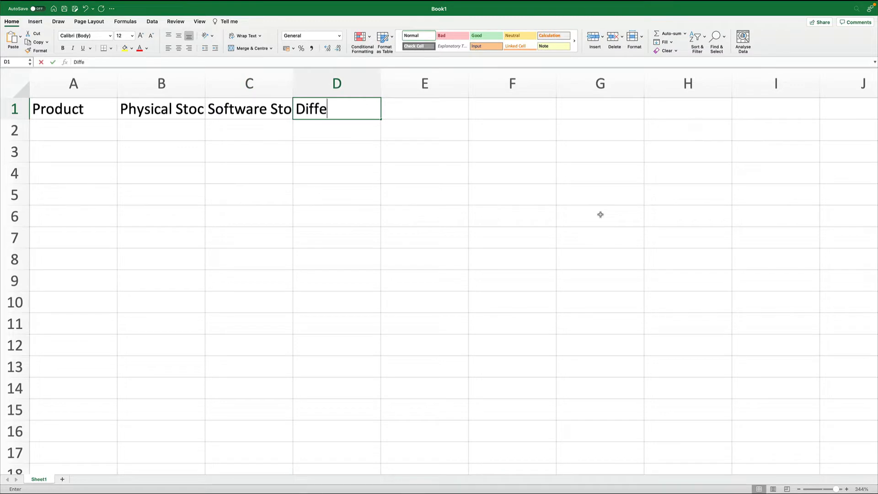
pyautogui.write('rence')
pyautogui.press('Return')
# - Autofit the widths of columns C and B to fit their headers
pyautogui.click(601, 214)
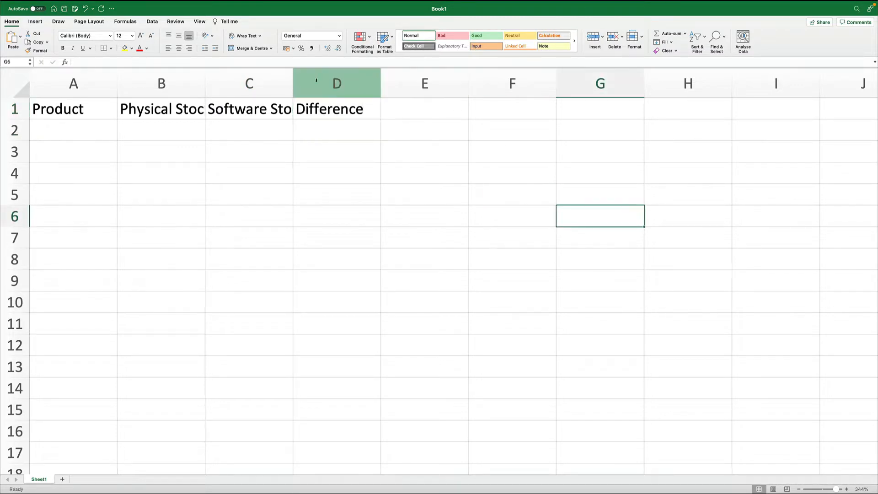
pyautogui.doubleClick(293, 87)
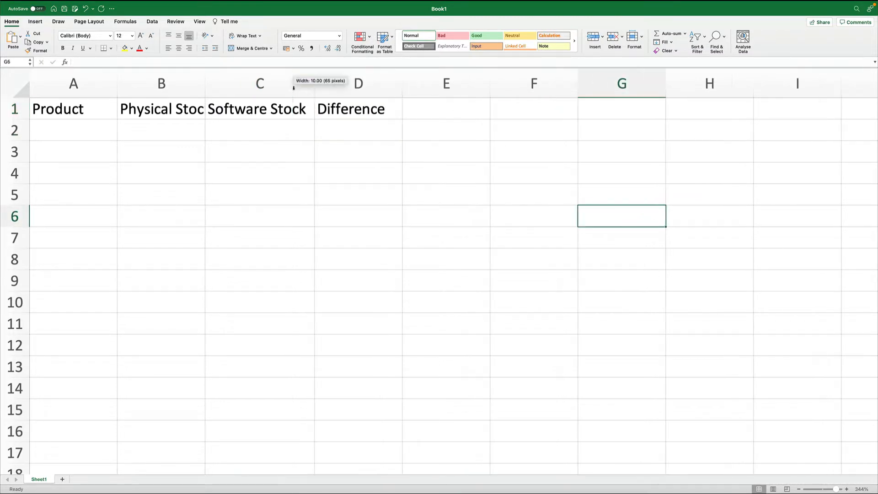
pyautogui.doubleClick(205, 86)
# - List the products Shirts, Vessels and Chocolates in A2 to A4
pyautogui.click(96, 130)
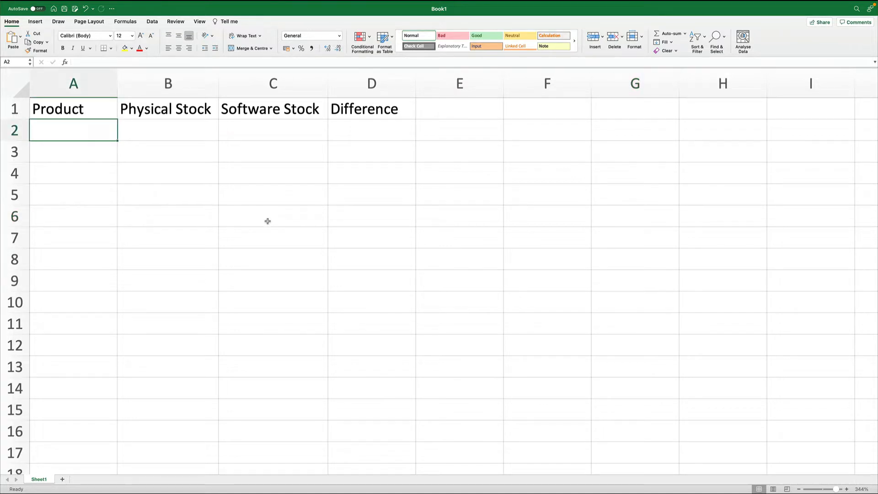
pyautogui.write('Shirts')
pyautogui.press('Return')
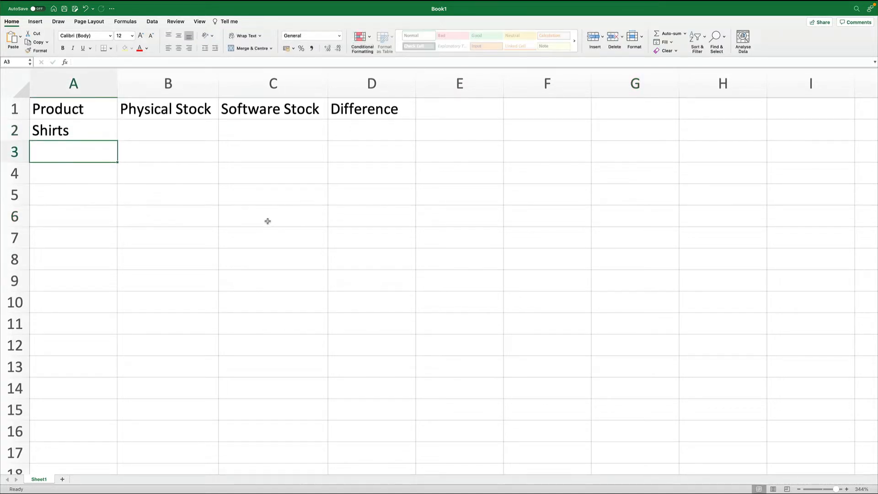
pyautogui.write('Vessels')
pyautogui.press('Return')
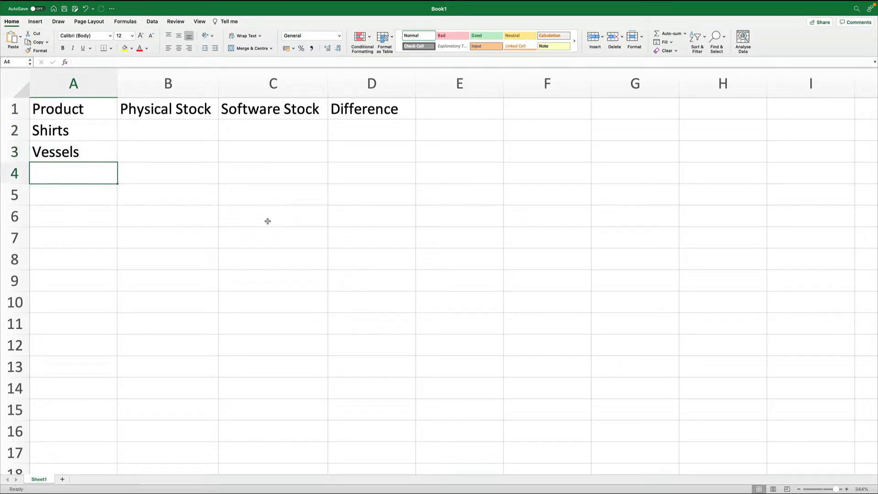
pyautogui.write('Chocolates')
pyautogui.press('Return')
# - Enter the physical stock values 800, 500 and 300 in B2 to B4
pyautogui.press('Up')
pyautogui.press('Up')
pyautogui.press('Up')
pyautogui.press('Right')
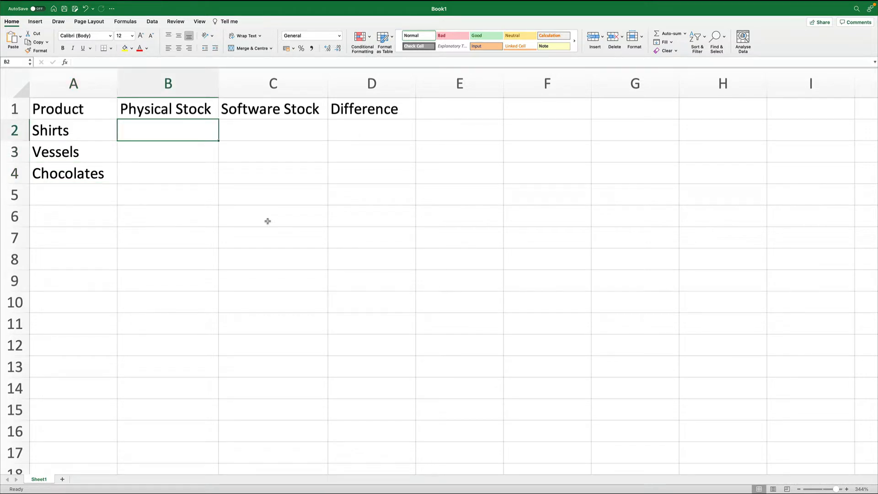
pyautogui.write('1800')
pyautogui.press('BackSpace')
pyautogui.press('BackSpace')
pyautogui.press('BackSpace')
pyautogui.press('BackSpace')
pyautogui.write('800')
pyautogui.press('Return')
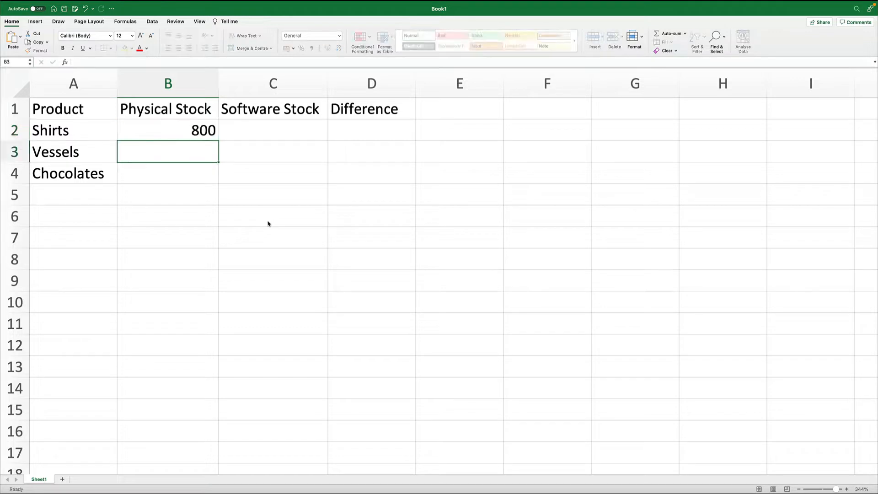
pyautogui.write('500')
pyautogui.press('Return')
pyautogui.write('300')
pyautogui.press('Return')
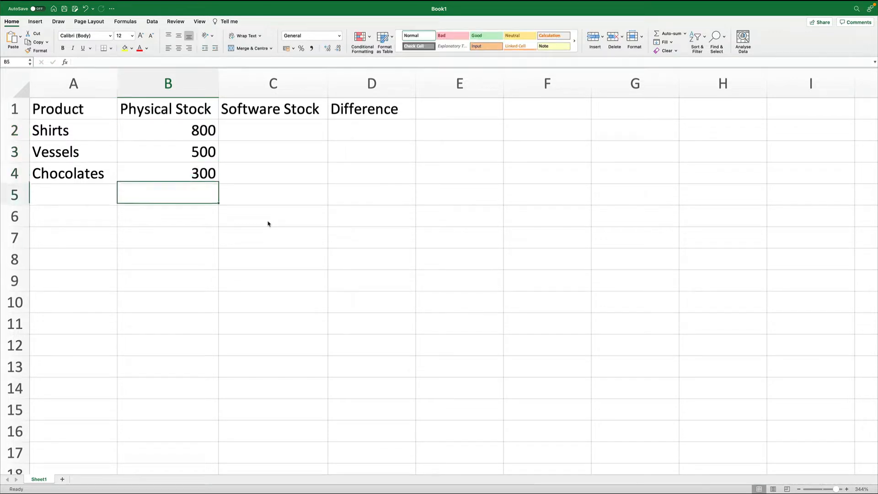
# - Enter the software stock values 840, 503 and 302 in C2 to C4
pyautogui.press('Up')
pyautogui.press('Up')
pyautogui.press('Up')
pyautogui.press('Right')
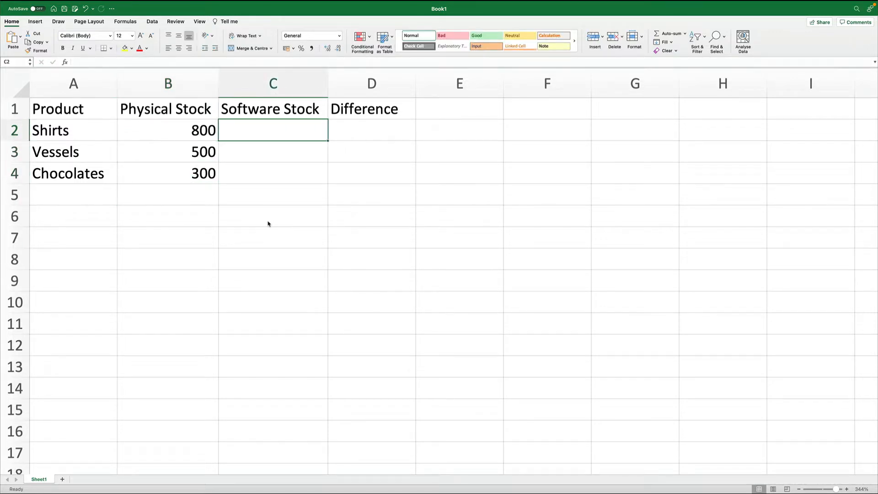
pyautogui.write('840')
pyautogui.press('Return')
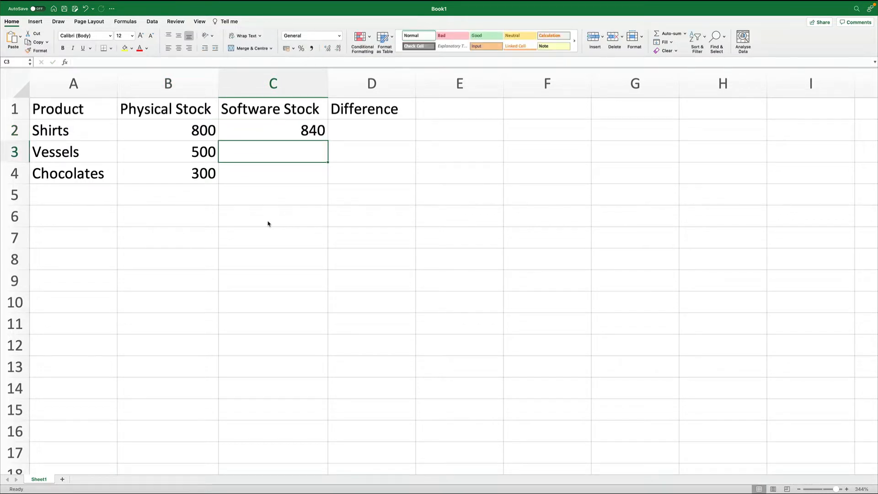
pyautogui.write('503')
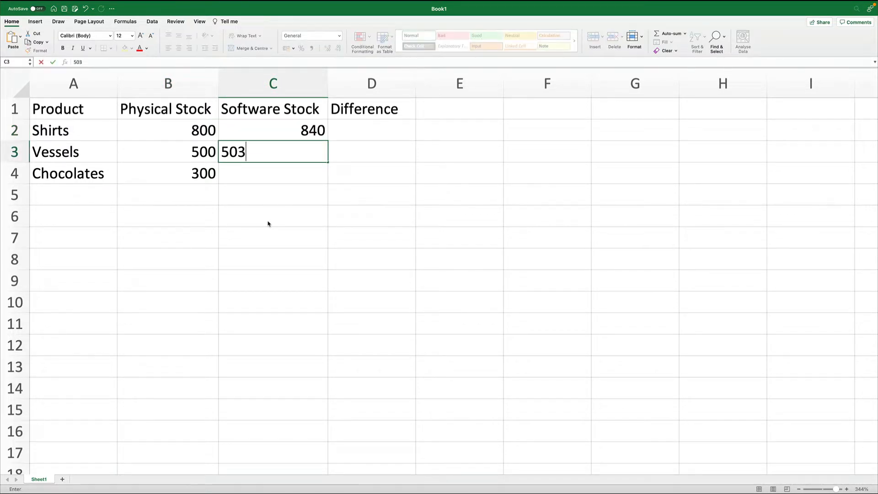
pyautogui.press('Return')
pyautogui.write('302')
pyautogui.press('Return')
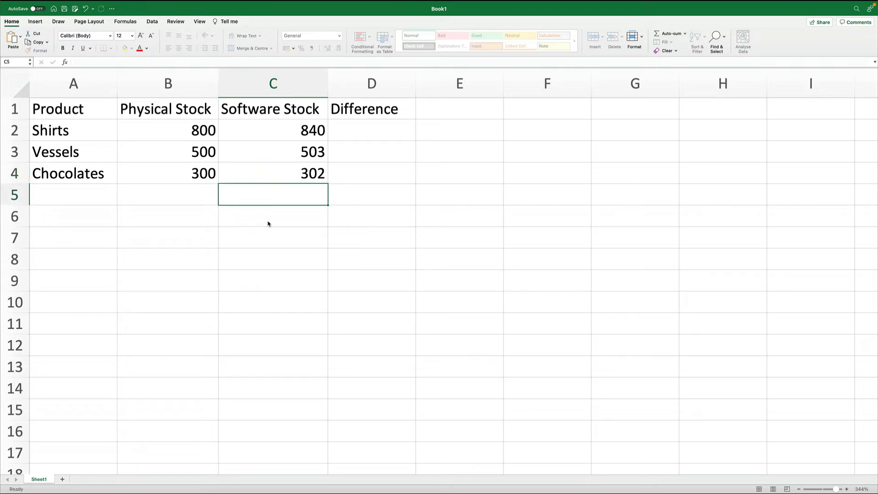
pyautogui.moveTo(361, 131); pyautogui.dragTo(359, 173)
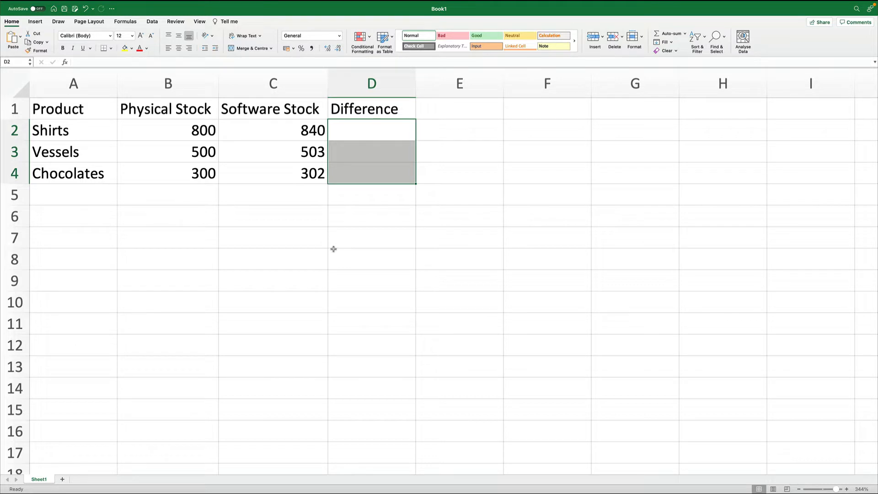
pyautogui.click(344, 280)
pyautogui.click(358, 132)
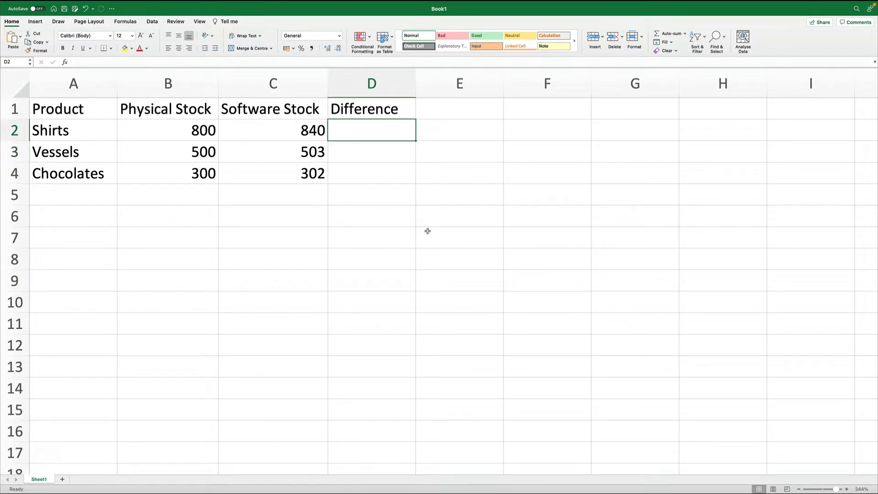
pyautogui.write('=')
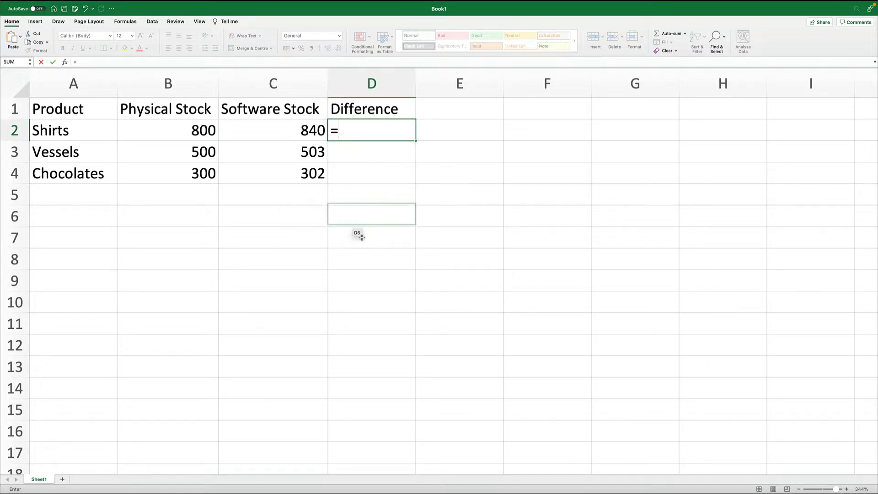
pyautogui.click(300, 133)
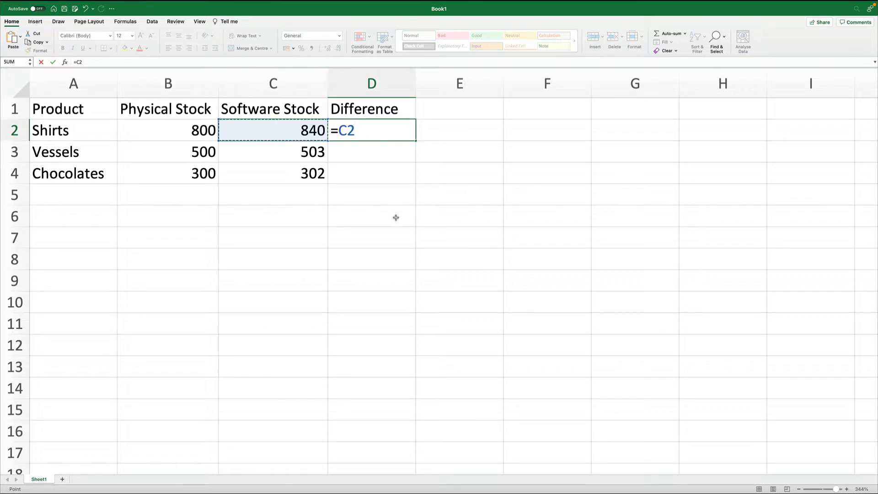
pyautogui.press('BackSpace')
pyautogui.press('BackSpace')
pyautogui.write('C2')
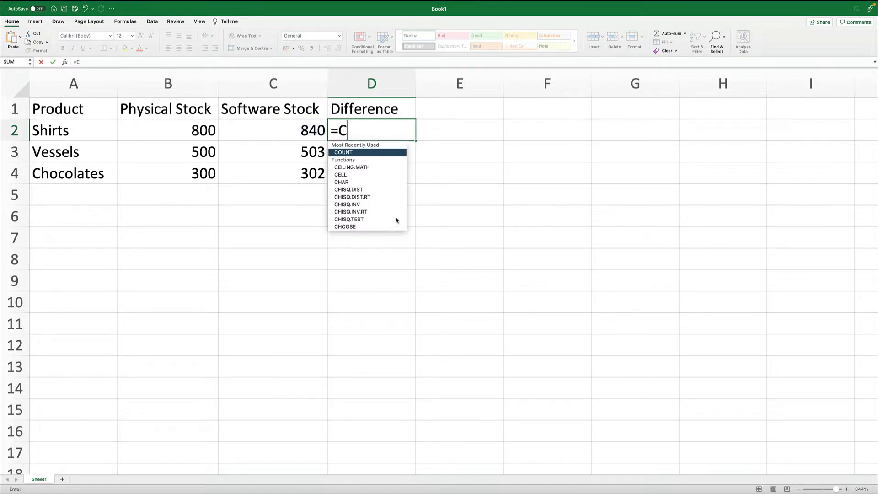
pyautogui.press('BackSpace')
pyautogui.press('BackSpace')
pyautogui.press('BackSpace')
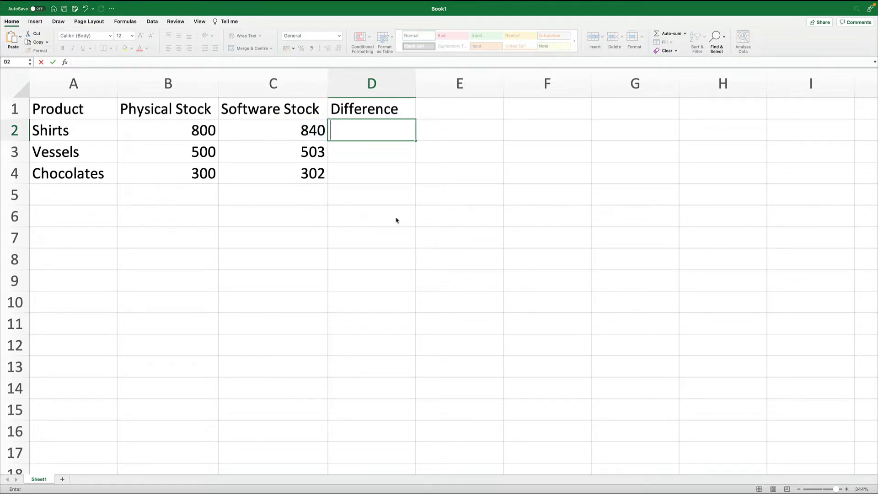
pyautogui.write('=')
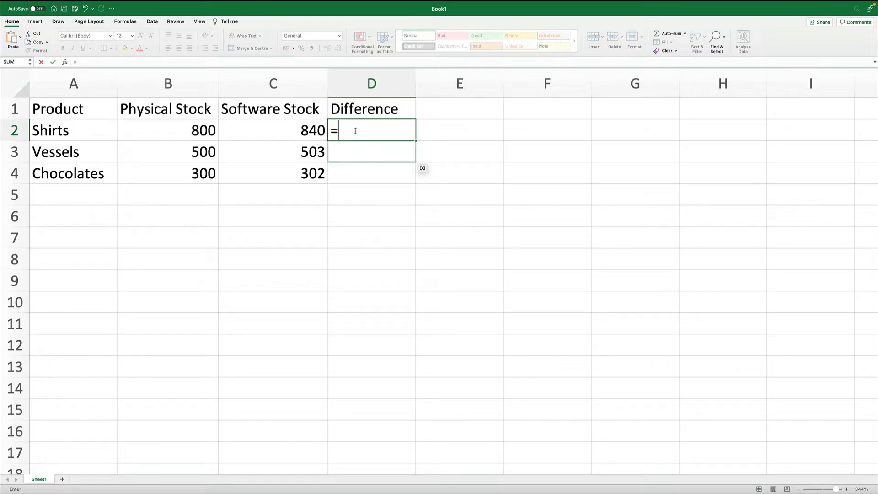
pyautogui.click(289, 131)
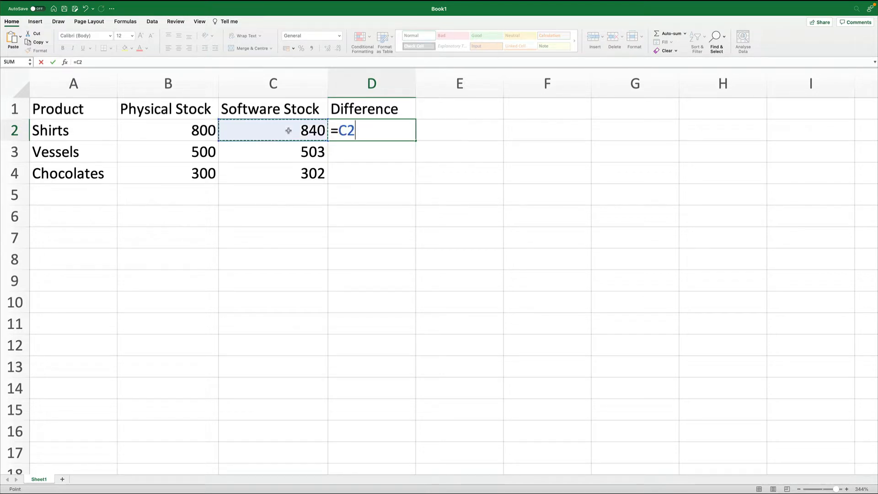
pyautogui.write('-')
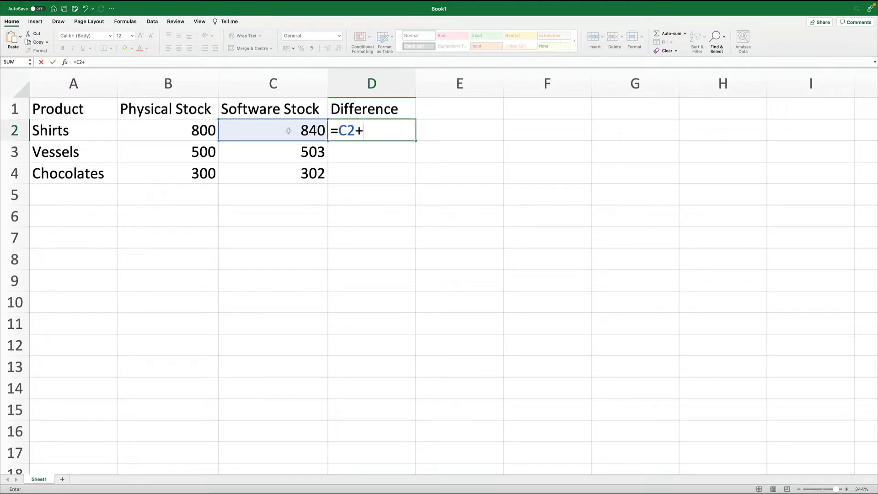
pyautogui.press('BackSpace')
pyautogui.write('*')
pyautogui.press('BackSpace')
pyautogui.press('BackSpace')
pyautogui.press('BackSpace')
pyautogui.press('BackSpace')
# - Enter the formula =C2-B2 in D2 to compute the Shirts stock difference
pyautogui.write('=')
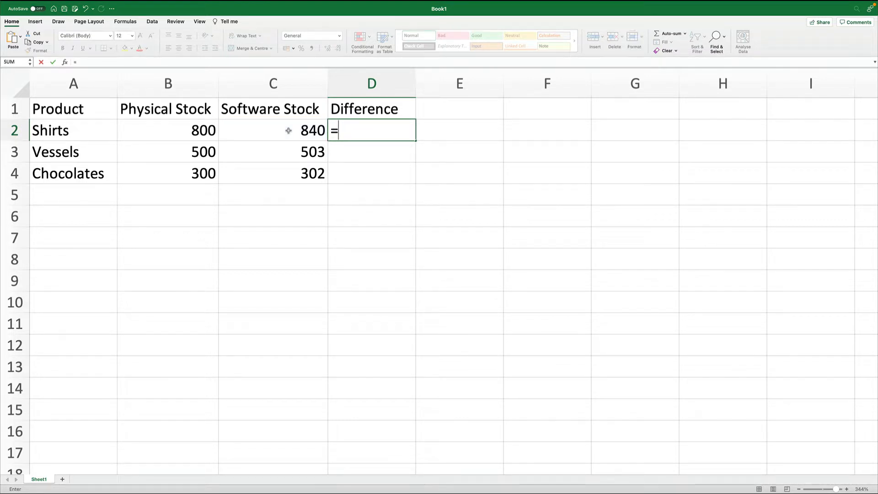
pyautogui.click(288, 131)
pyautogui.write('-')
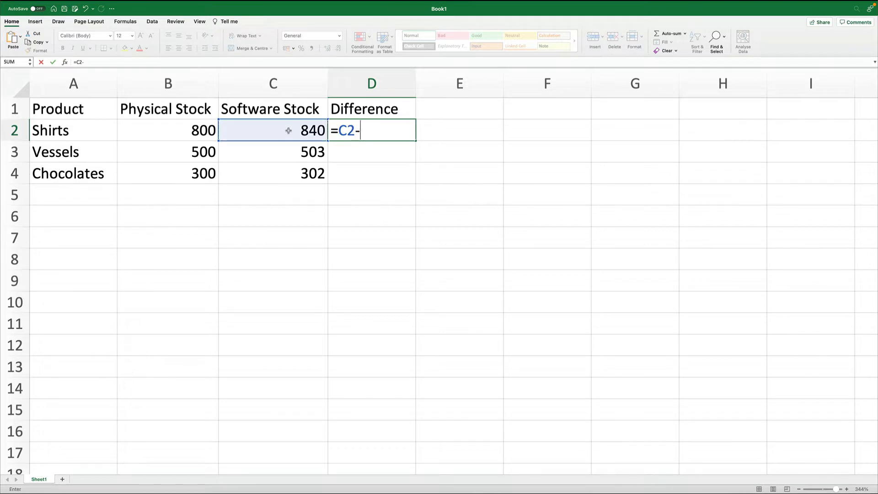
pyautogui.click(288, 131)
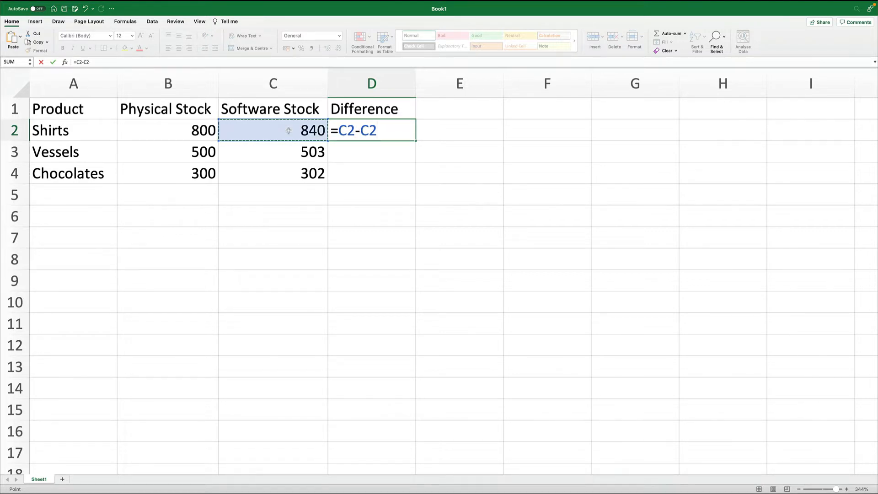
pyautogui.press('Left')
pyautogui.press('Left')
pyautogui.press('Down')
pyautogui.press('Down')
pyautogui.press('Down')
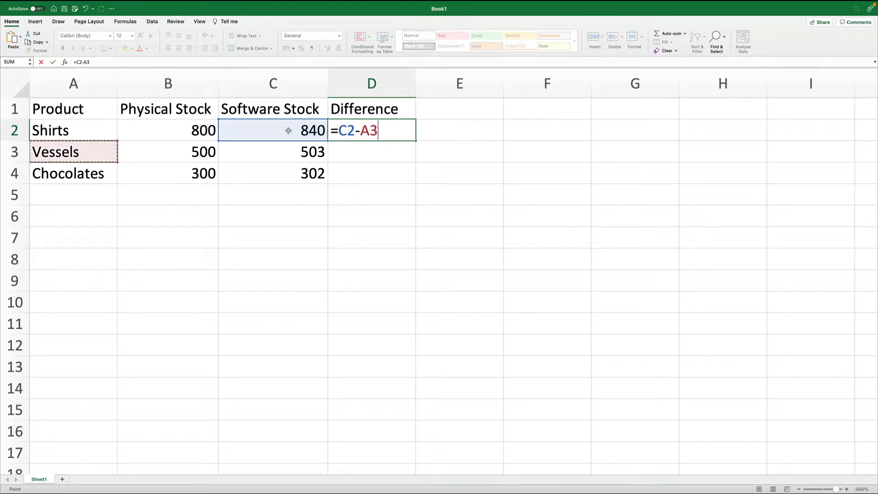
pyautogui.press('Right')
pyautogui.press('Right')
pyautogui.press('Right')
pyautogui.press('Right')
pyautogui.press('Right')
pyautogui.press('Left')
pyautogui.press('Left')
pyautogui.press('Left')
pyautogui.press('Left')
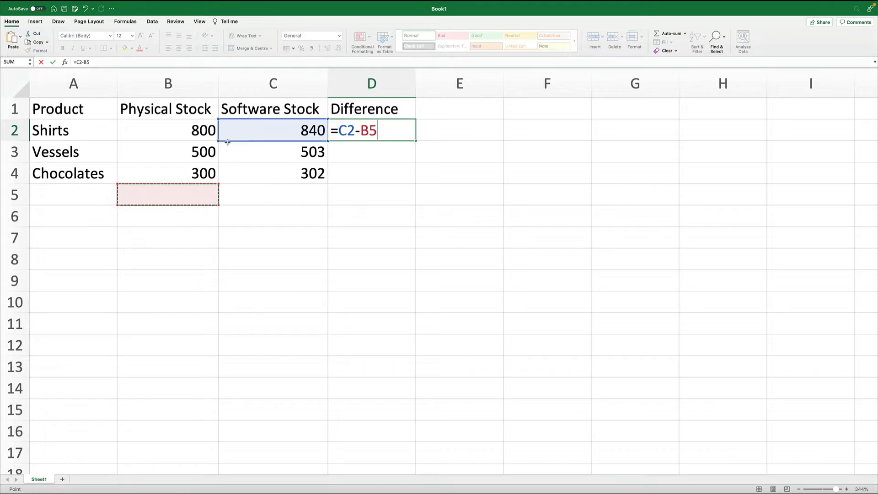
pyautogui.click(181, 132)
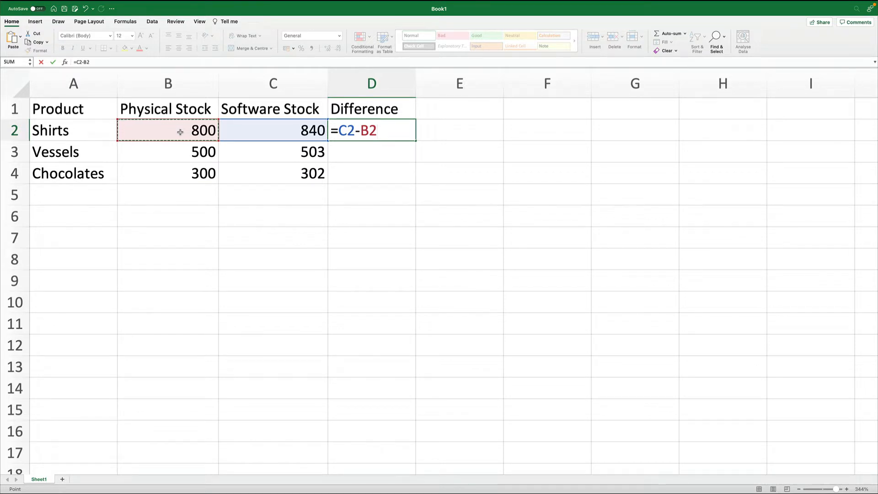
pyautogui.press('Return')
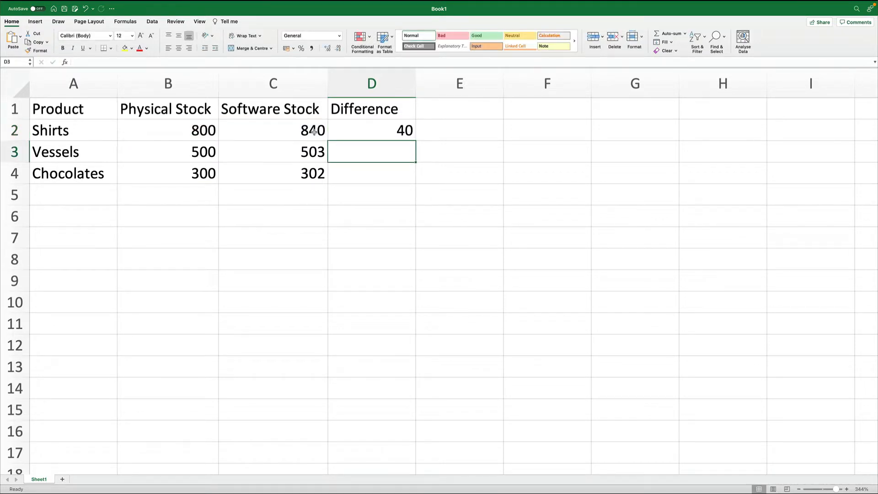
pyautogui.click(366, 131)
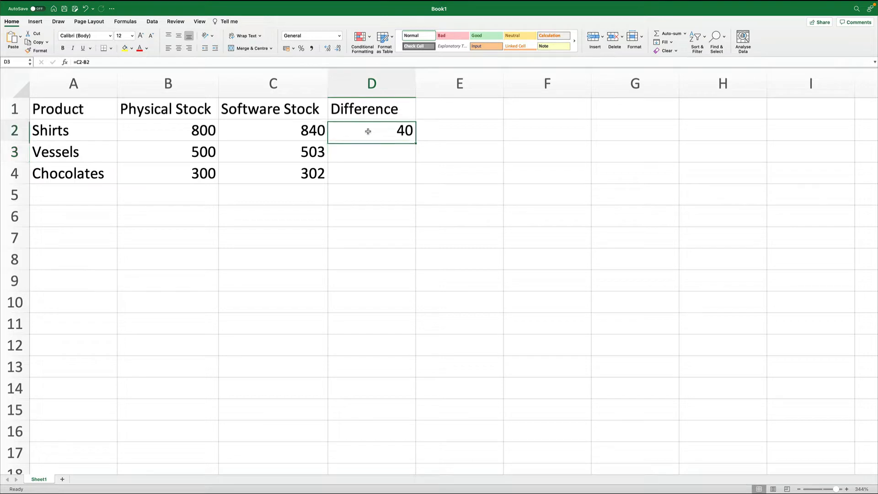
pyautogui.click(373, 156)
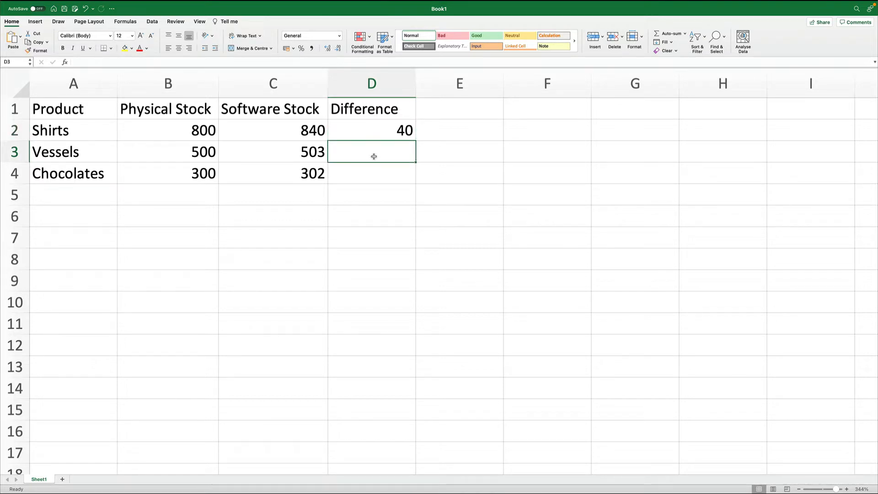
pyautogui.click(376, 131)
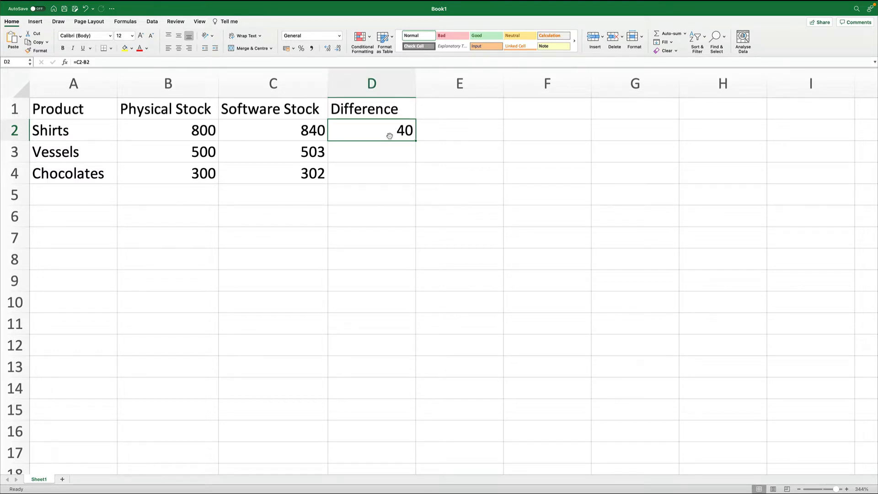
pyautogui.press('super+c')
pyautogui.click(381, 150)
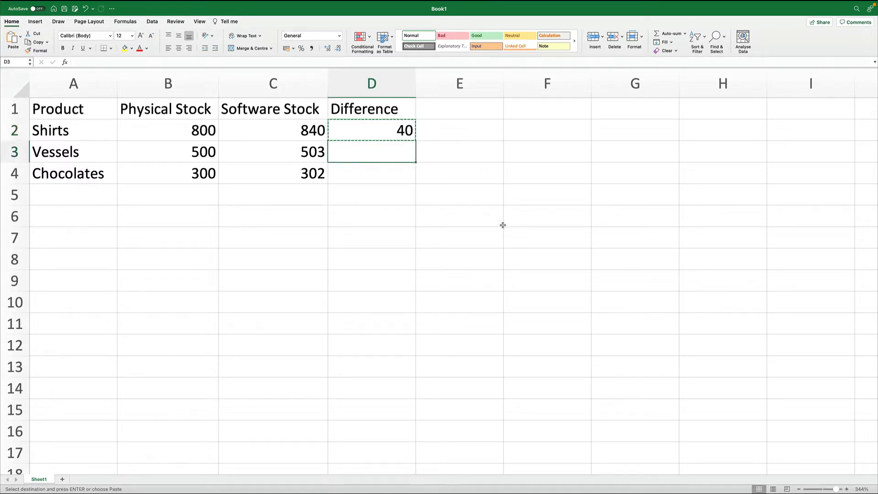
pyautogui.press('super+v')
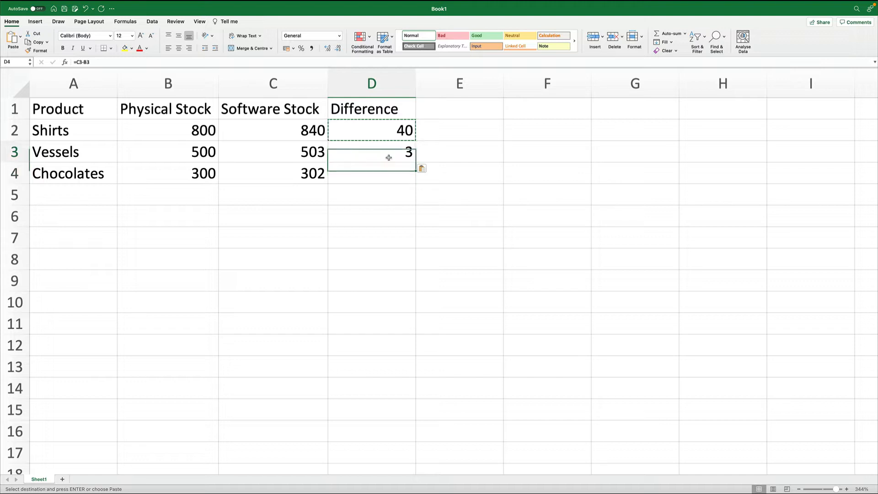
pyautogui.press('super+z')
# - Fill D2's formula down into D3 and inspect the formulas in D2 and D3
pyautogui.click(364, 133)
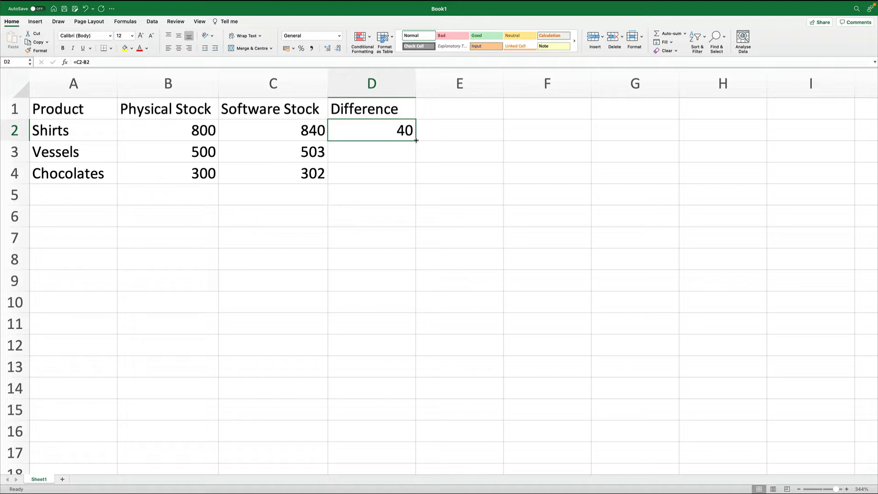
pyautogui.moveTo(416, 140); pyautogui.dragTo(416, 156)
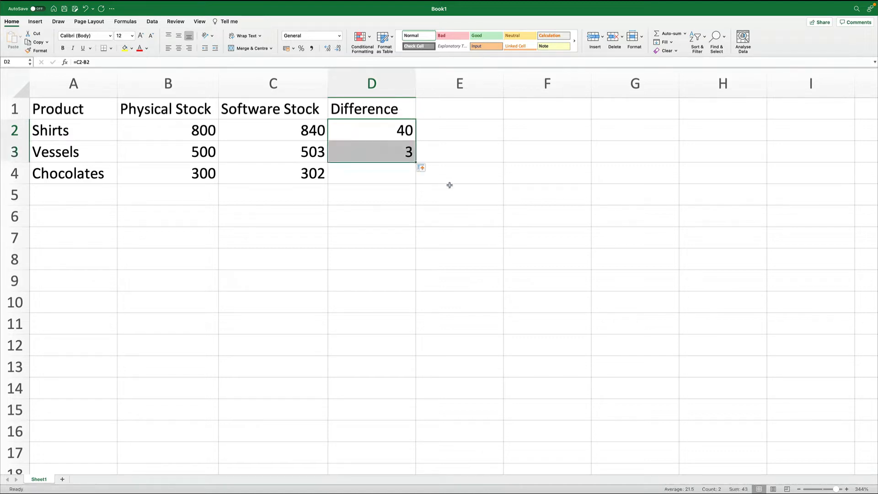
pyautogui.doubleClick(387, 130)
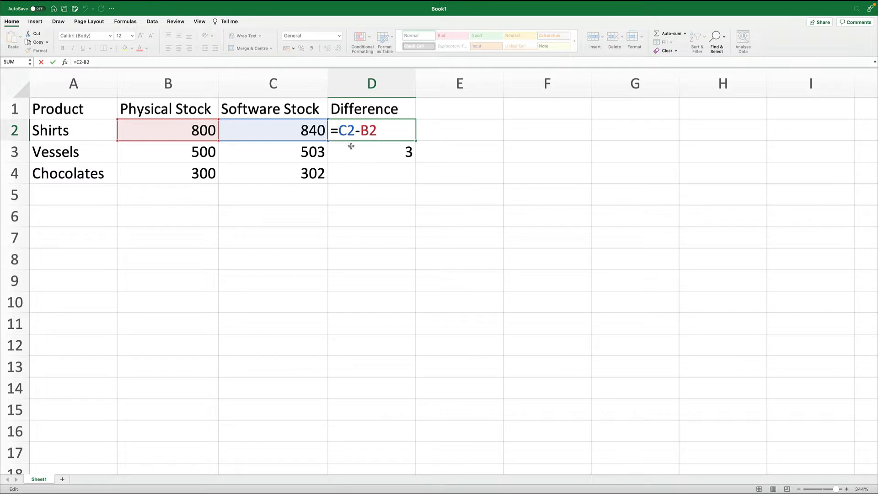
pyautogui.doubleClick(368, 151)
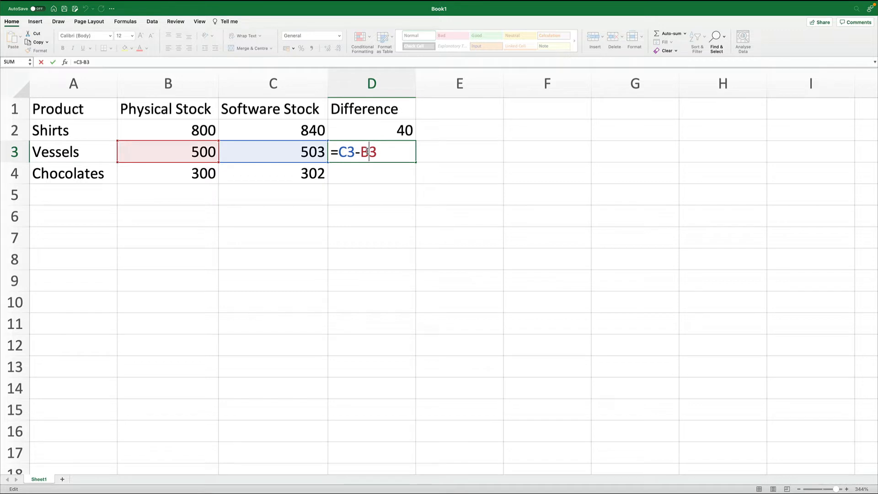
pyautogui.press('Return')
# - Fill the difference formula from D3 down into D4
pyautogui.click(380, 147)
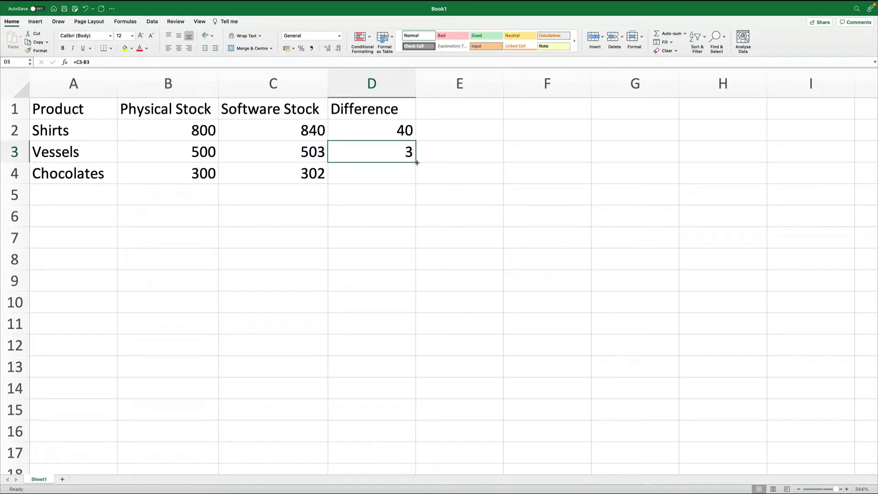
pyautogui.moveTo(417, 163); pyautogui.dragTo(416, 183)
pyautogui.click(465, 196)
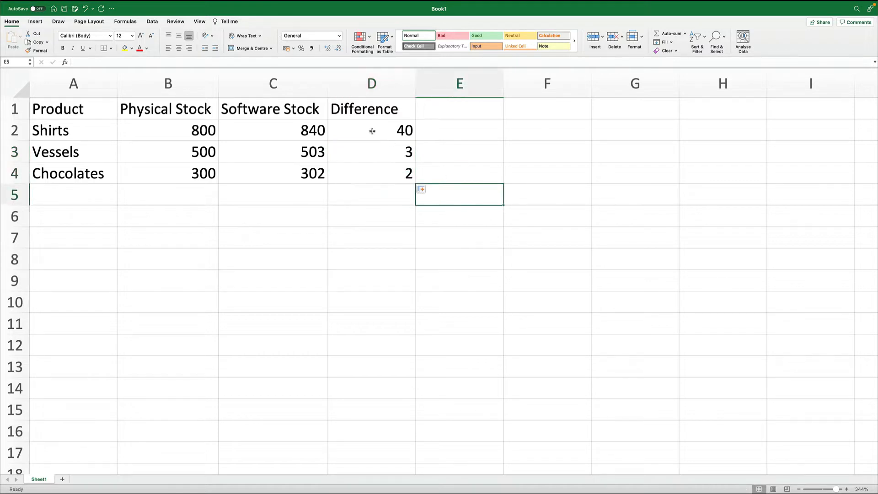
# - Apply all borders to the table range A1:D4
pyautogui.moveTo(88, 109); pyautogui.dragTo(361, 166)
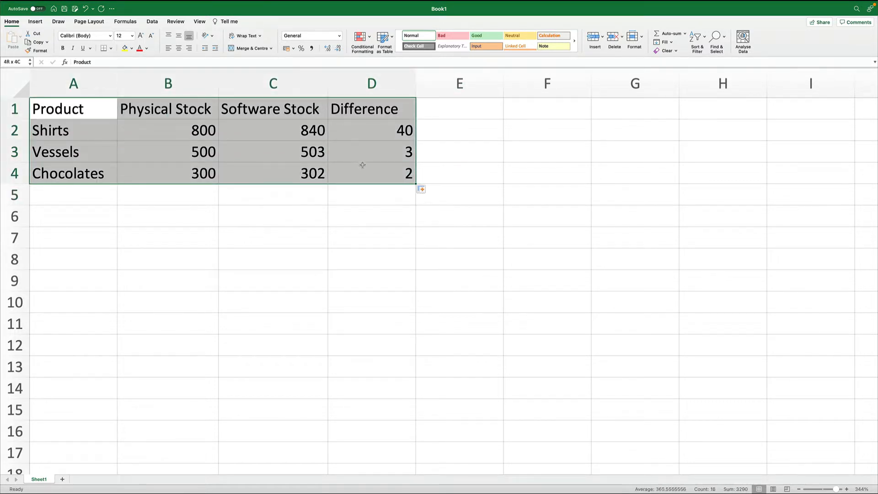
pyautogui.click(111, 48)
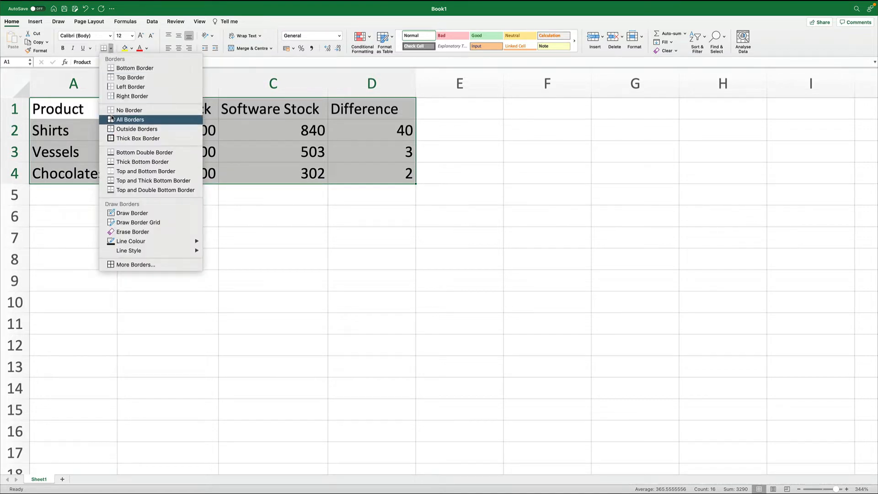
pyautogui.click(112, 119)
pyautogui.click(357, 243)
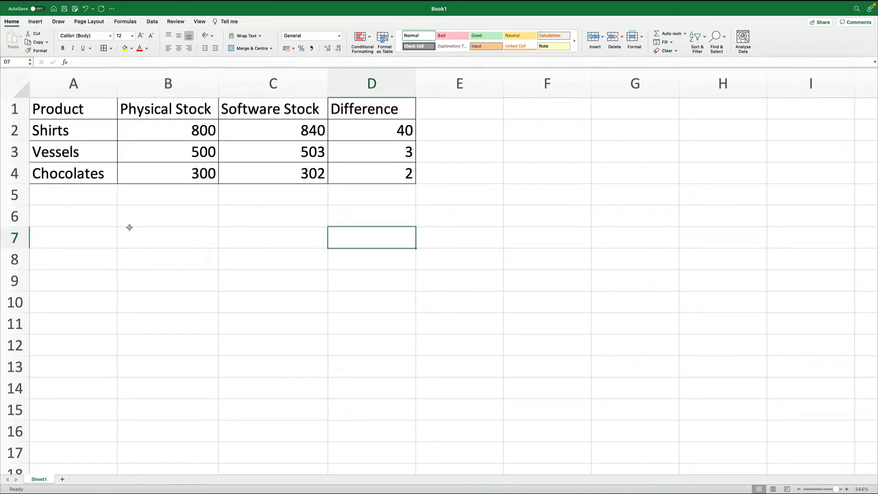
# - Enter the labels Product A in A6 and Product B in B6
pyautogui.click(90, 220)
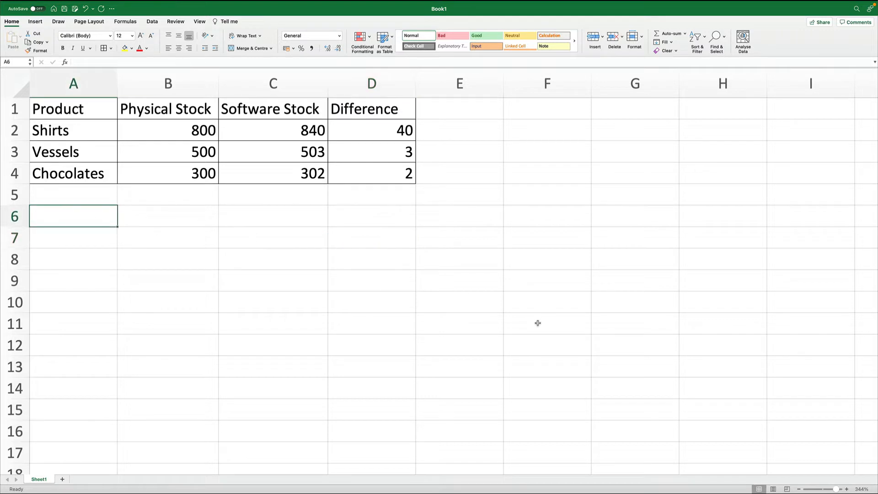
pyautogui.write('Product A')
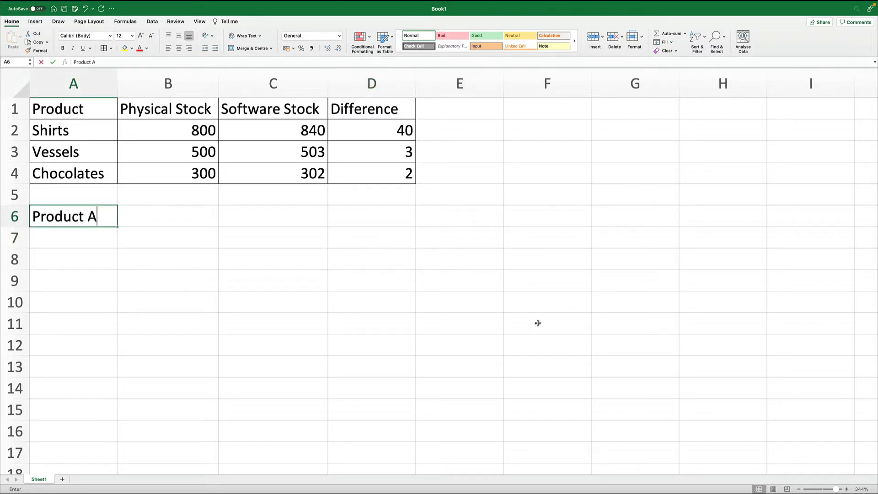
pyautogui.press('Return')
pyautogui.press('Up')
pyautogui.press('Right')
pyautogui.write('Product ')
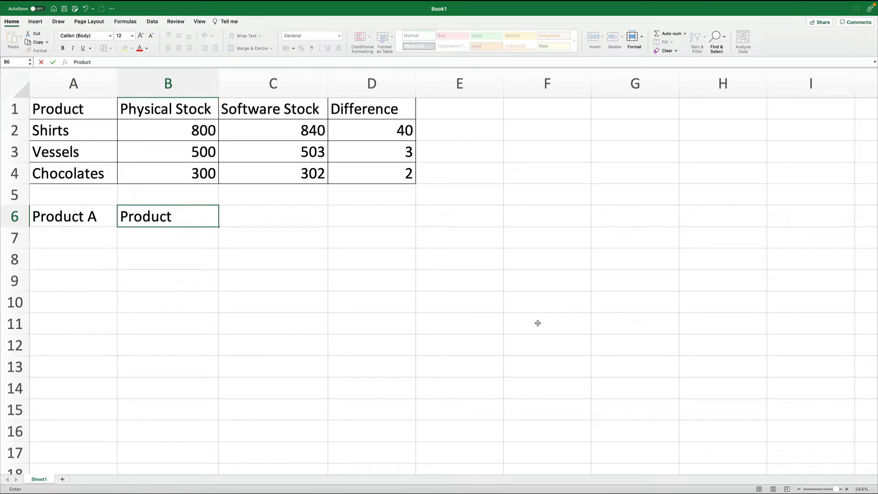
pyautogui.write('B')
pyautogui.press('Return')
# - Copy the A6:B6 labels one column right into B6:C6
pyautogui.press('Up')
pyautogui.press('Left')
pyautogui.hotkey('shift', 'Right')
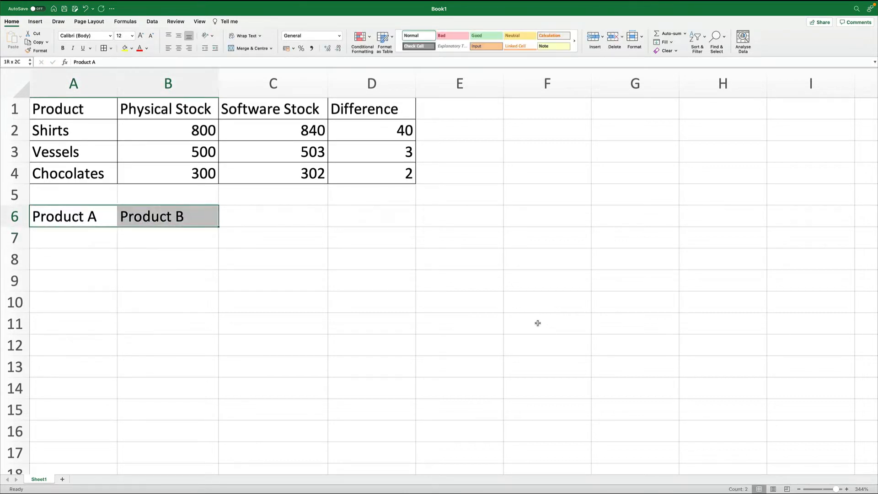
pyautogui.press('super+c')
pyautogui.press('Right')
pyautogui.press('Return')
pyautogui.press('Left')
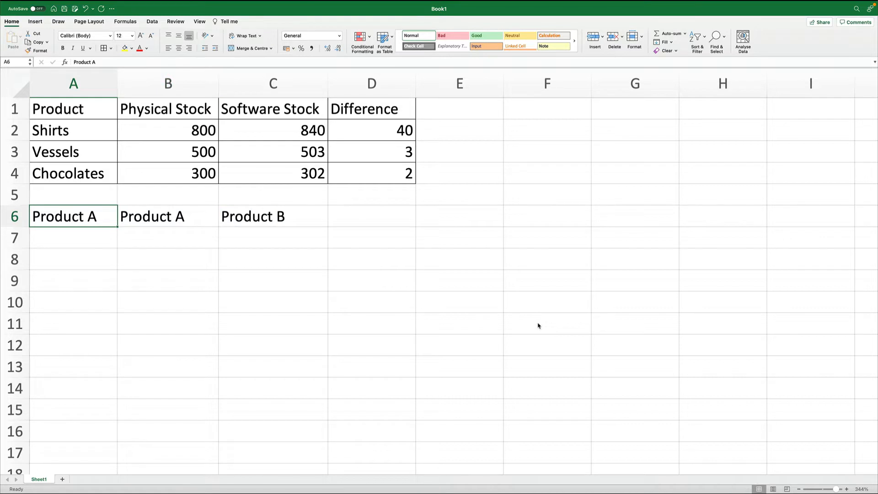
# - Enter the header Differences in A6, then Size in A7 and 10 Inches in B7
pyautogui.write('Differences')
pyautogui.press('Return')
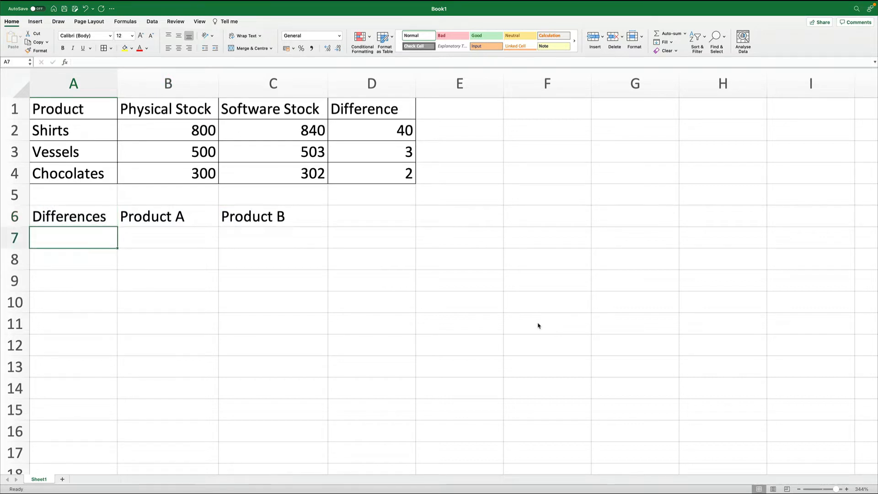
pyautogui.write('Size')
pyautogui.press('Tab')
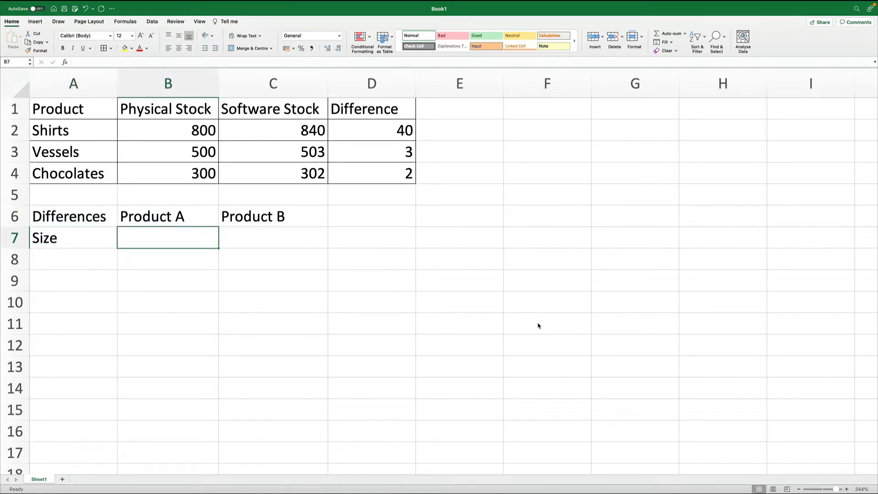
pyautogui.write('10 Inches')
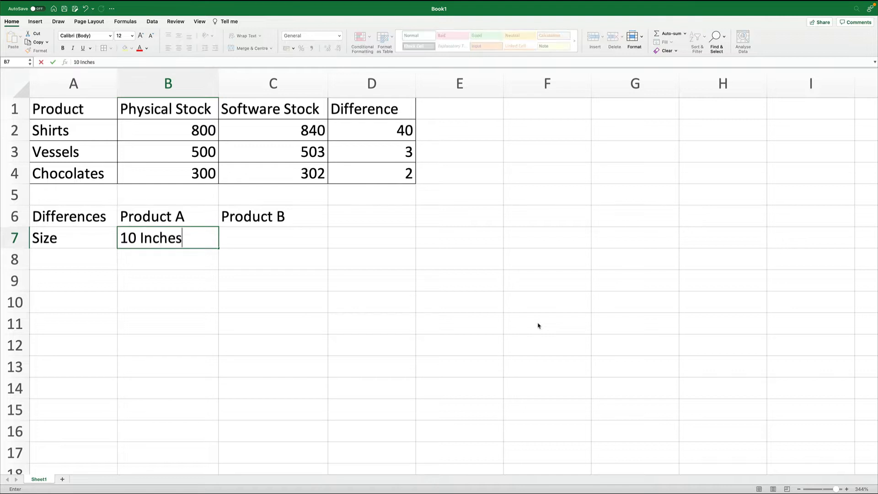
pyautogui.press('Return')
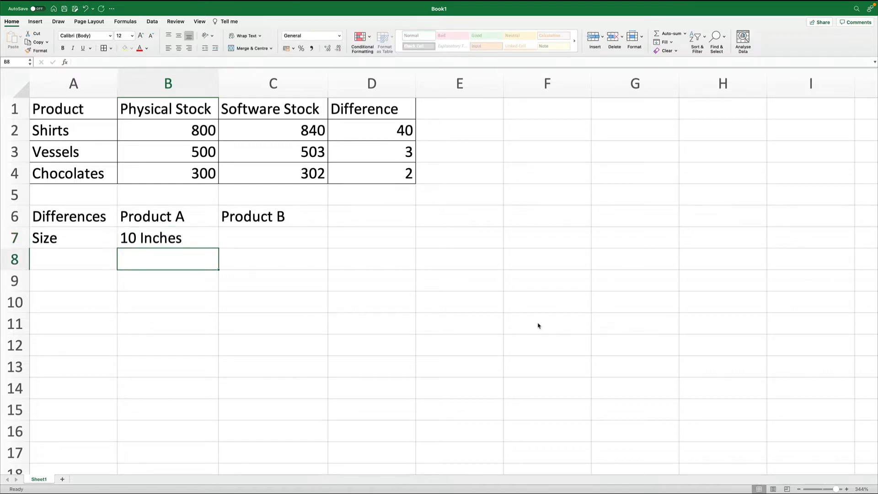
# - Enter 21 Feet as Product B's size in C7
pyautogui.press('Up')
pyautogui.press('Right')
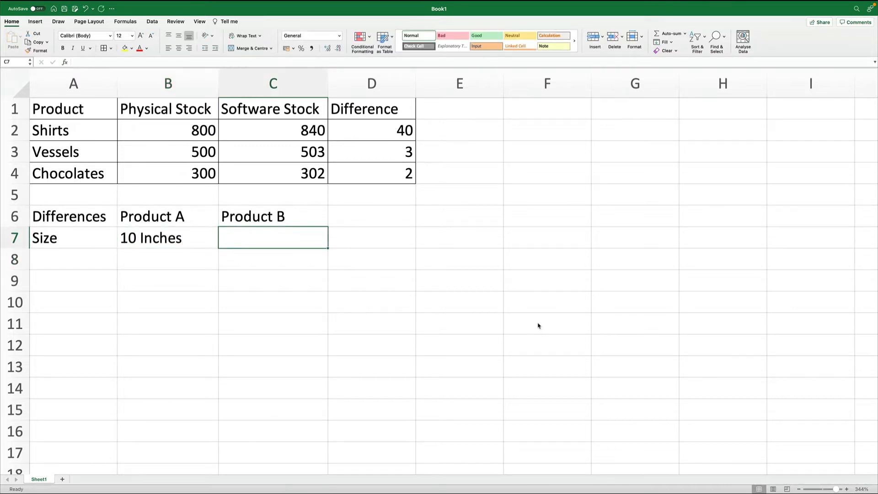
pyautogui.write('21 Feet')
pyautogui.press('Return')
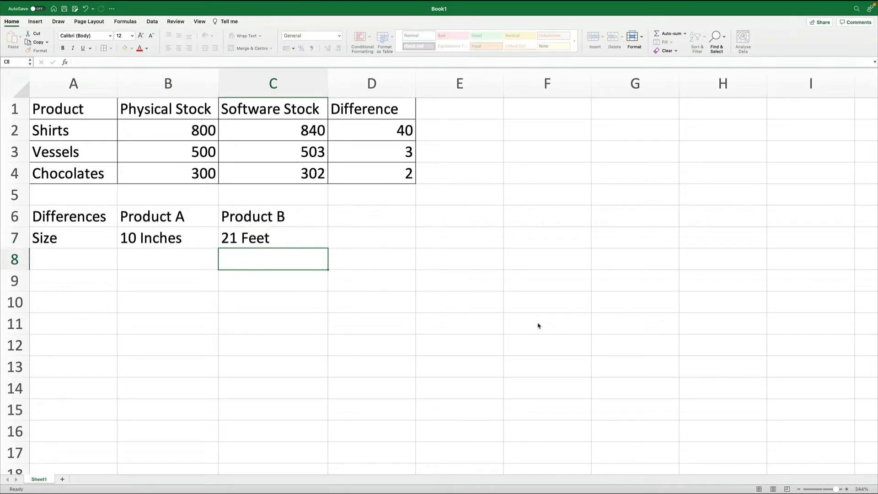
# - Enter Weight as the second attribute in A8, then undo the entry
pyautogui.press('Left')
pyautogui.press('Left')
pyautogui.write('Weight')
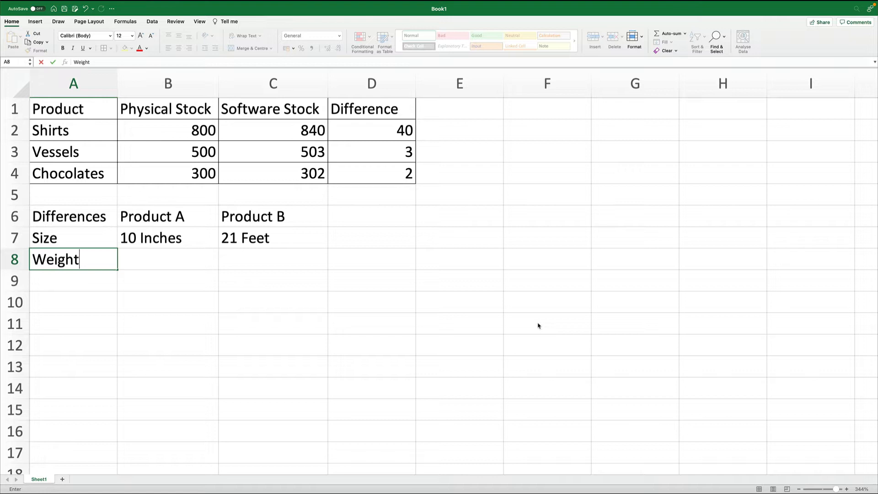
pyautogui.press('Return')
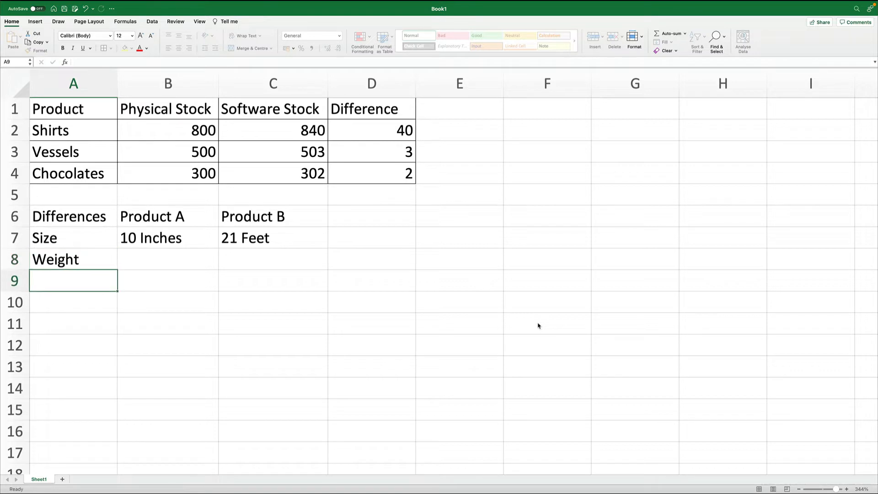
pyautogui.press('super+z')
# - Enter Built Quality as the second attribute label in A8
pyautogui.write('Bui')
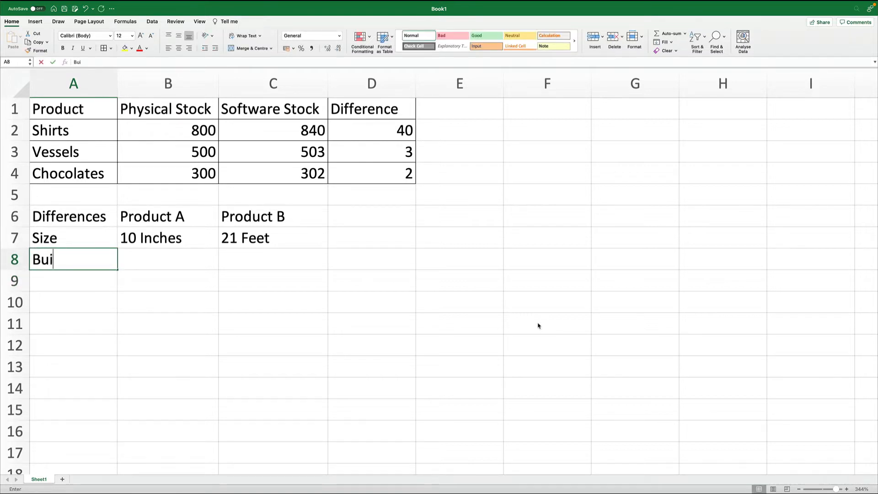
pyautogui.write('lt Quality')
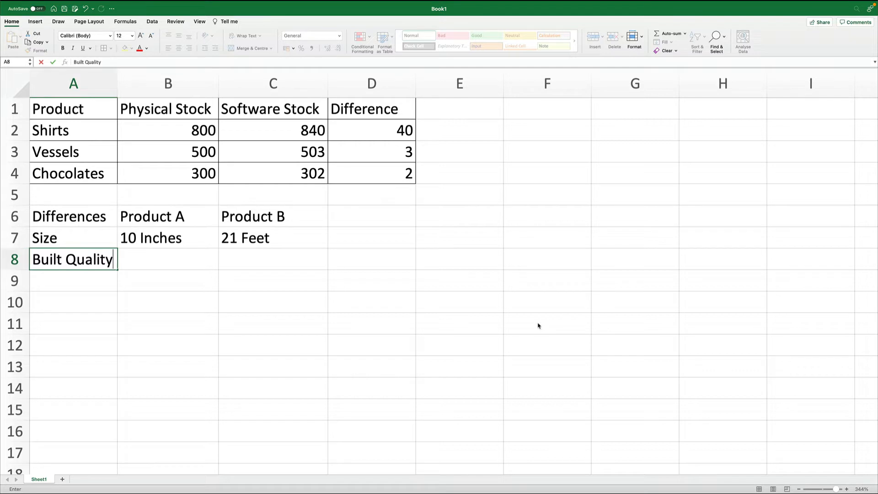
pyautogui.press('Return')
# - Type multi-line placeholder text into B8 and stray text into B9, then delete the B9 entry
pyautogui.press('Up')
pyautogui.press('Right')
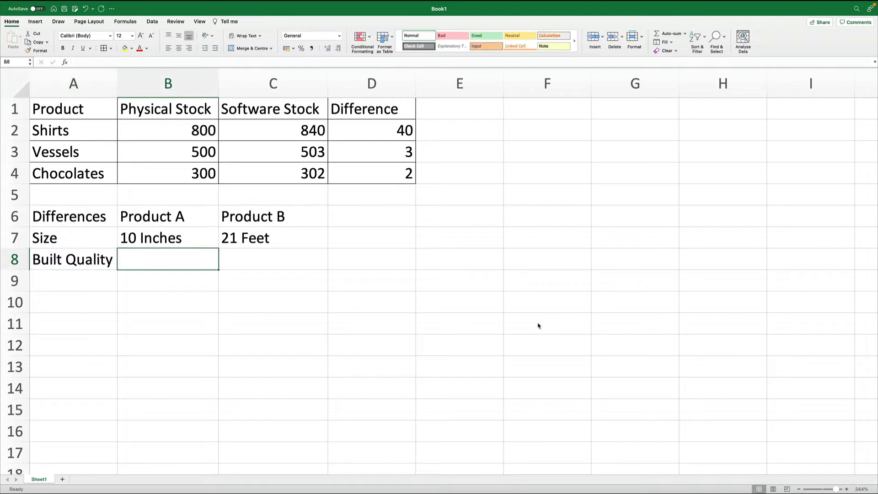
pyautogui.write('hkdfdgfd')
pyautogui.hotkey('alt', 'Return')
pyautogui.write('©d©')
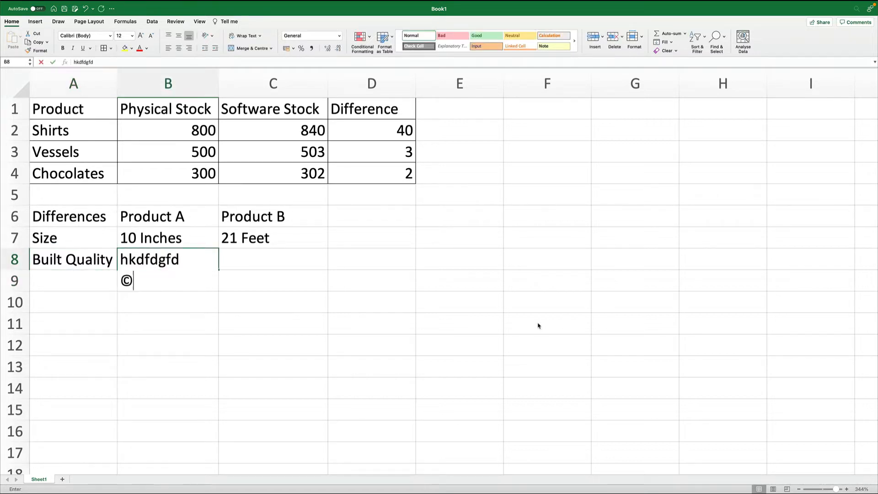
pyautogui.hotkey('alt', 'Return')
pyautogui.write('d©')
pyautogui.press('Return')
pyautogui.write('d©df')
pyautogui.press('Return')
pyautogui.press('Up')
pyautogui.press('Right')
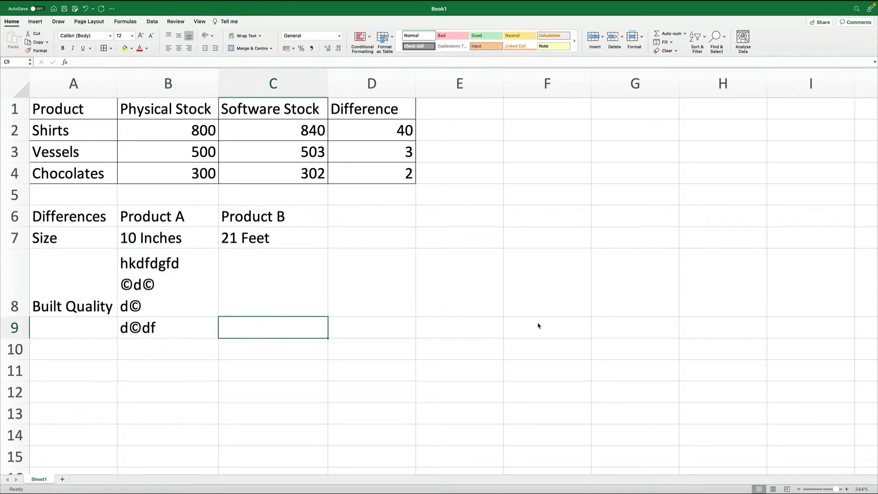
pyautogui.press('Left')
pyautogui.press('Delete')
pyautogui.press('Up')
# - Fill B8 with three lines of placeholder text: fdfdfdfd, fdfdfd and dfdf
pyautogui.write('fdfdfdfd')
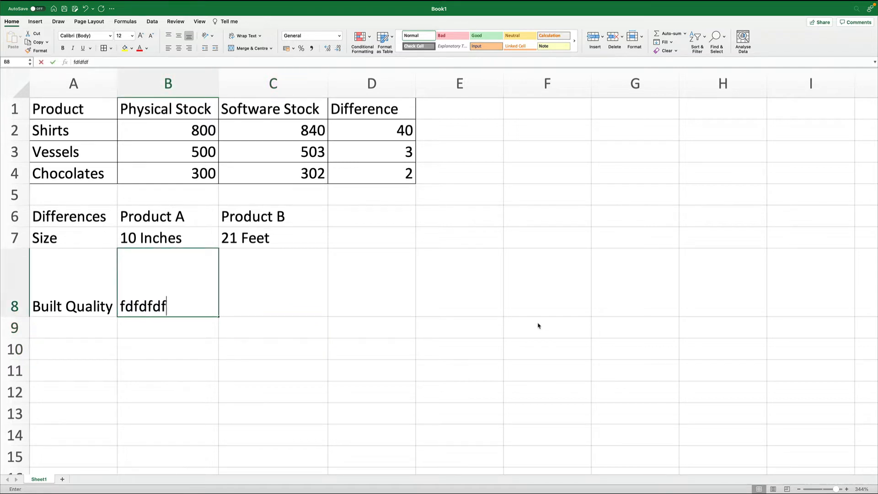
pyautogui.hotkey('alt', 'Return')
pyautogui.write('fdfdfd')
pyautogui.hotkey('alt', 'Return')
pyautogui.write('dfdf')
pyautogui.press('Return')
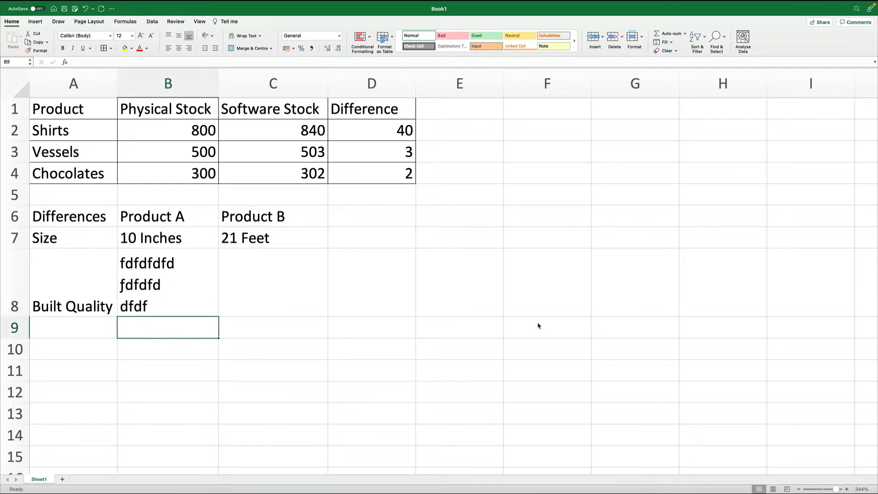
# - Fill C8 with three lines of placeholder text: fjgyufhgfgf, ffgfgf and gfgf
pyautogui.press('Up')
pyautogui.press('Right')
pyautogui.write('fjgyufhgfgf')
pyautogui.hotkey('alt', 'Return')
pyautogui.write('ffgfgf')
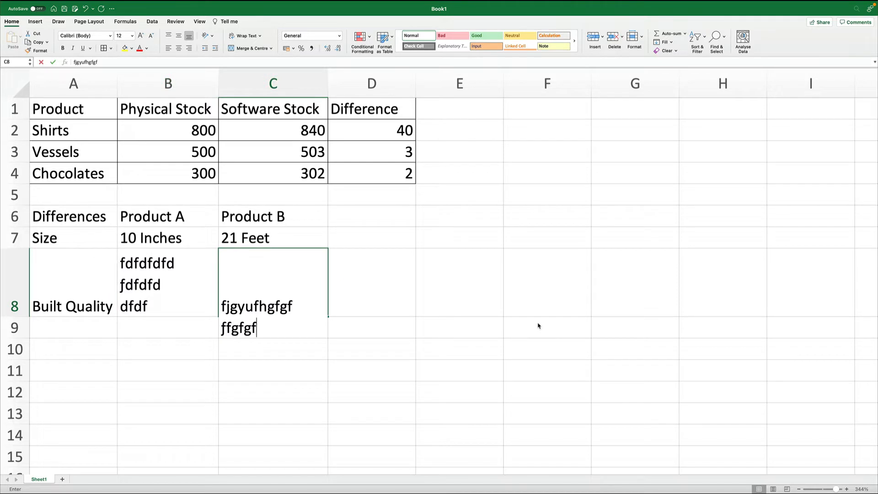
pyautogui.hotkey('alt', 'Return')
pyautogui.write('gfgf')
pyautogui.press('Return')
pyautogui.press('Up')
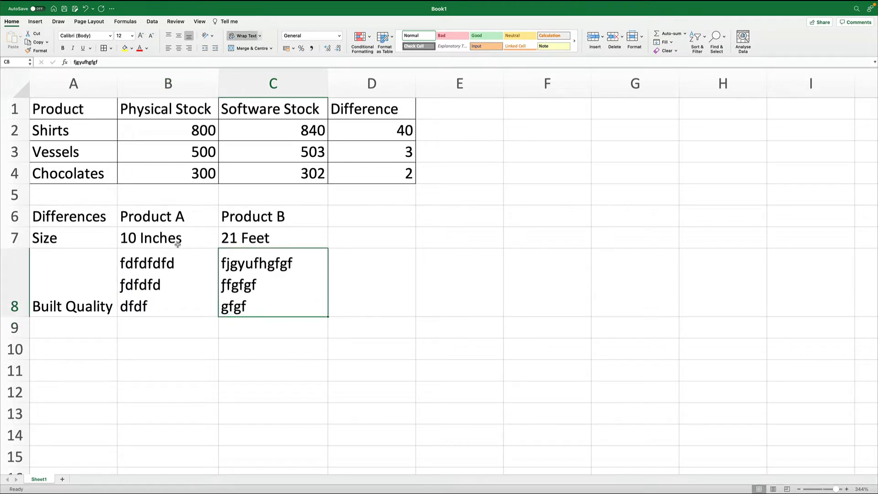
# - Apply all borders to the comparison table range A6:C8
pyautogui.moveTo(102, 217); pyautogui.dragTo(225, 278)
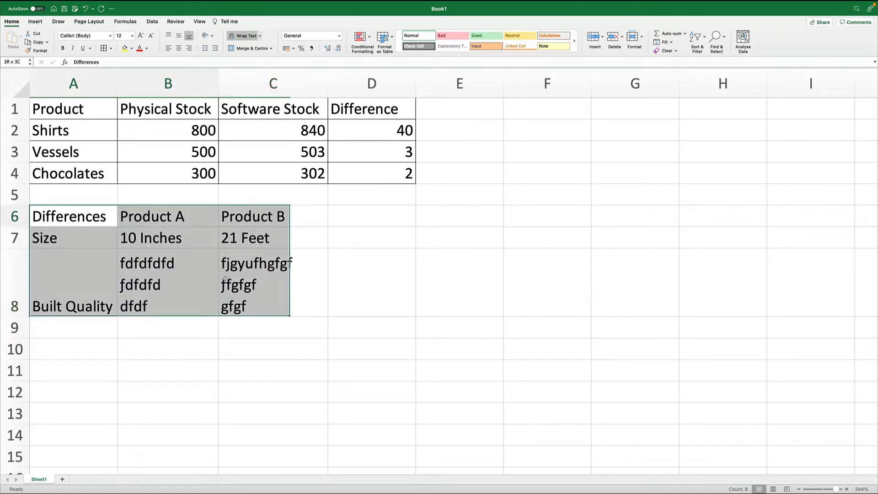
pyautogui.click(104, 48)
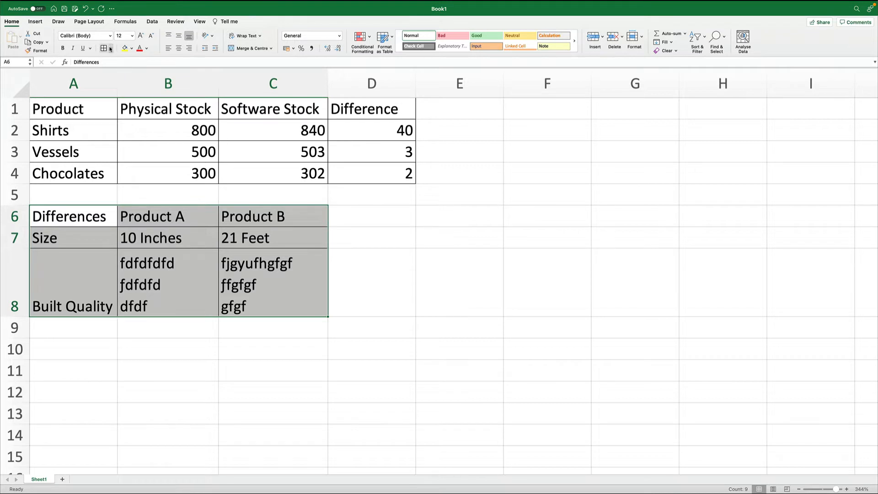
pyautogui.click(111, 48)
pyautogui.click(110, 80)
pyautogui.click(111, 82)
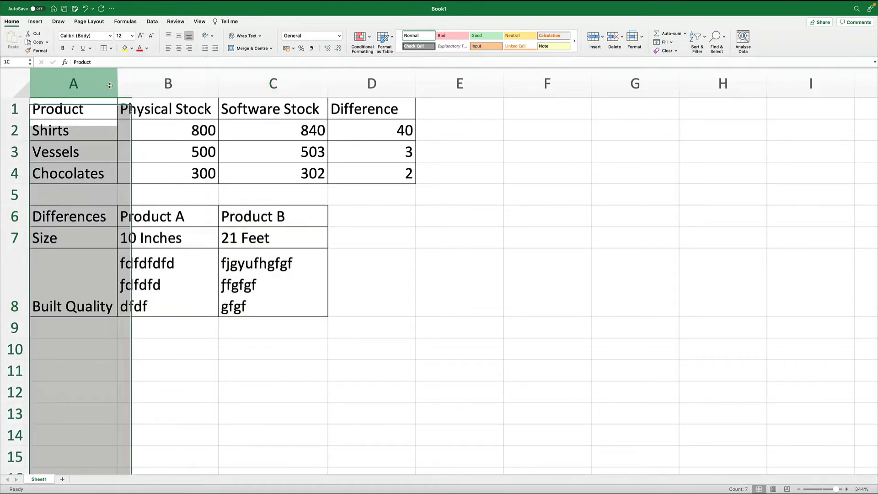
pyautogui.click(192, 238)
pyautogui.moveTo(87, 217); pyautogui.dragTo(274, 305)
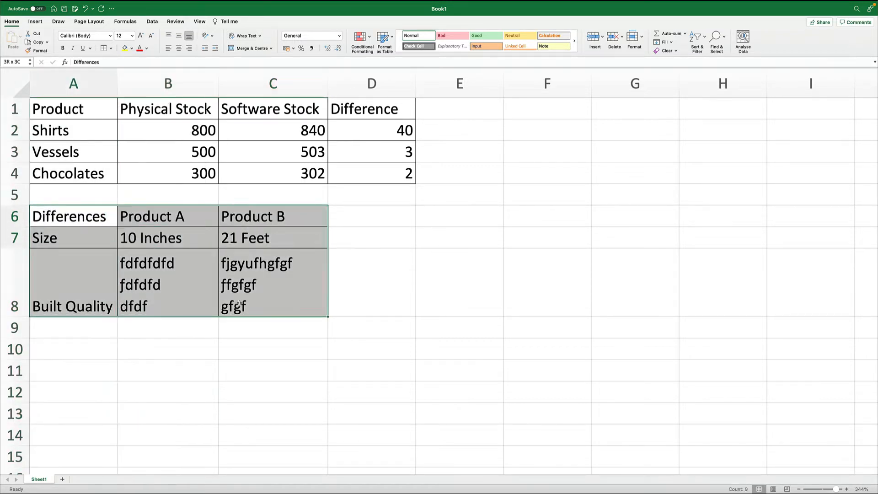
pyautogui.click(110, 48)
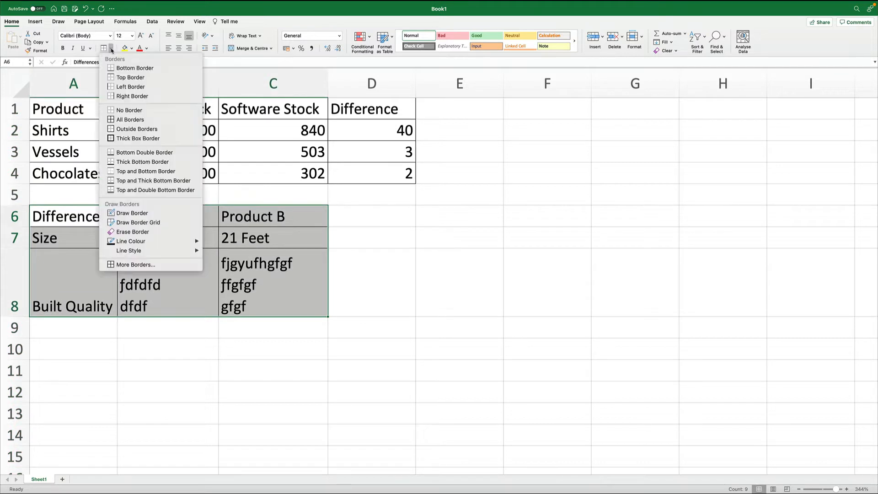
pyautogui.click(123, 119)
pyautogui.click(456, 338)
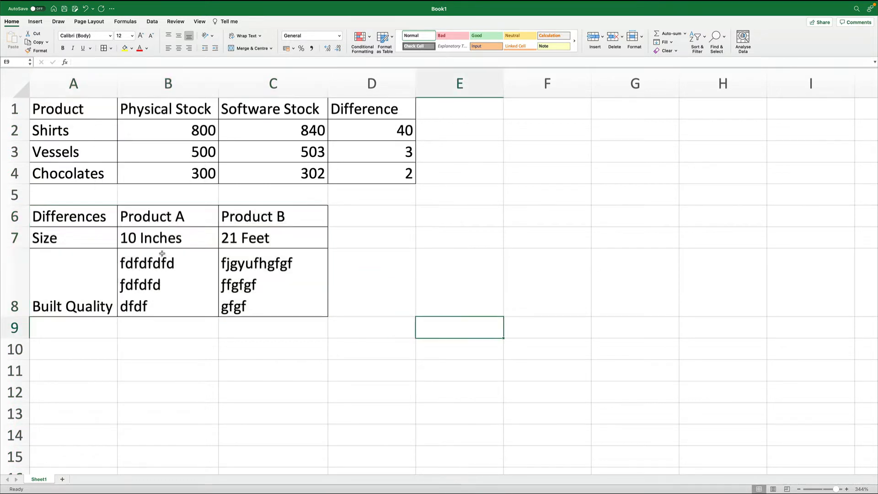
# - Make the comparison table's header row A6:C6 bold
pyautogui.moveTo(103, 216); pyautogui.dragTo(280, 216)
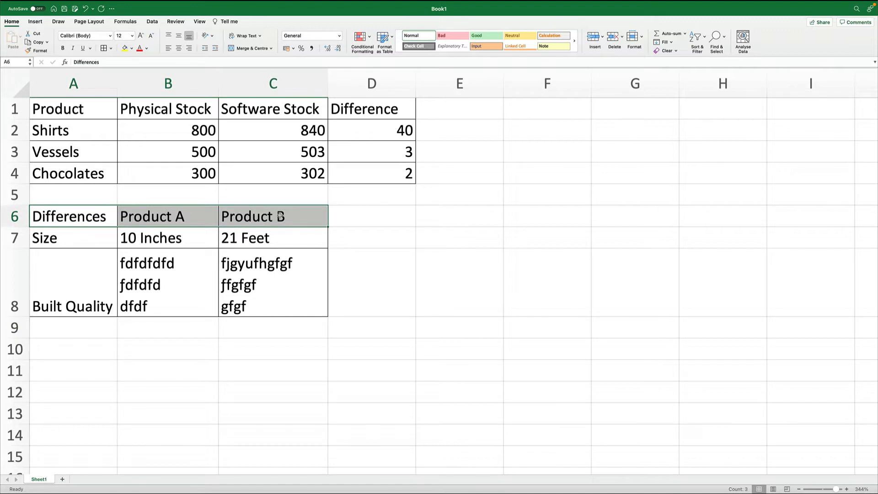
pyautogui.press('super+b')
pyautogui.click(544, 280)
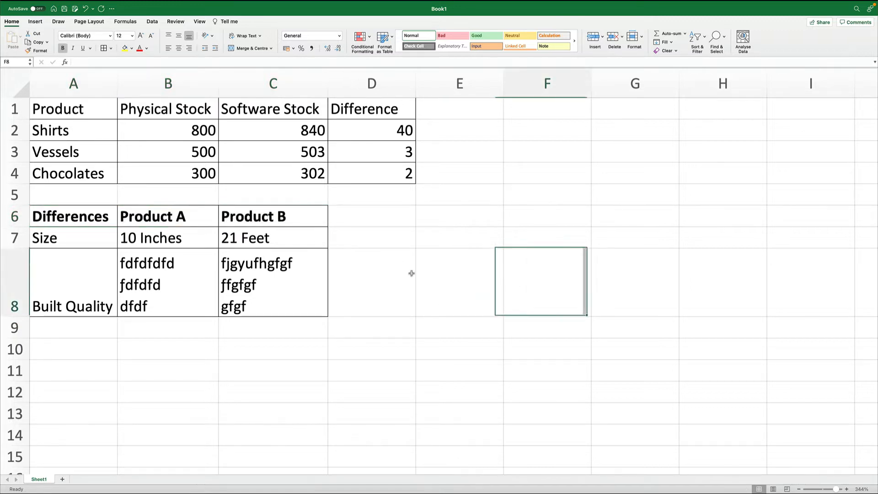
# - Copy the comparison table A6:C8 and paste it into the blank Word document
pyautogui.moveTo(87, 218); pyautogui.dragTo(266, 306)
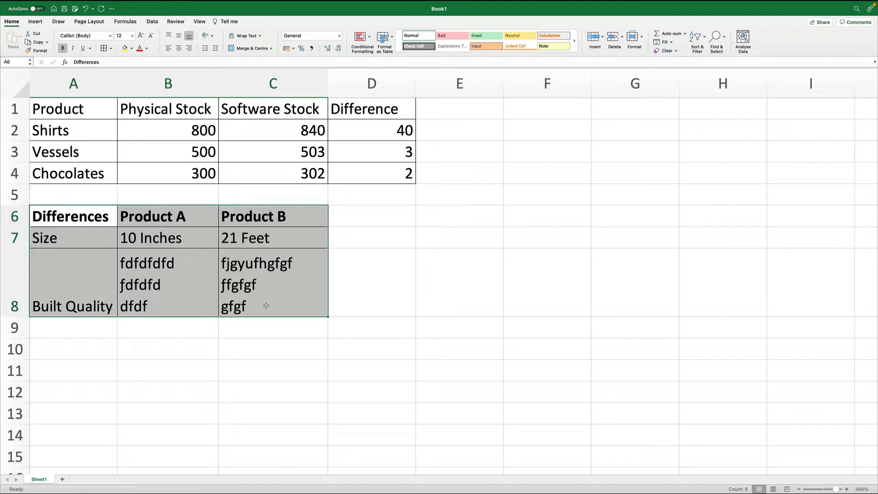
pyautogui.press('super+c')
pyautogui.press('super+Tab')
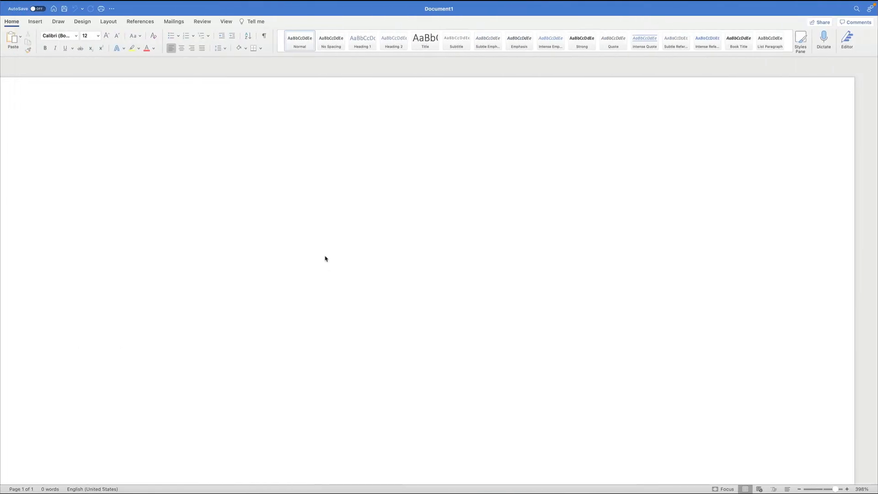
pyautogui.press('super+v')
pyautogui.scroll(-3, 324, 253)
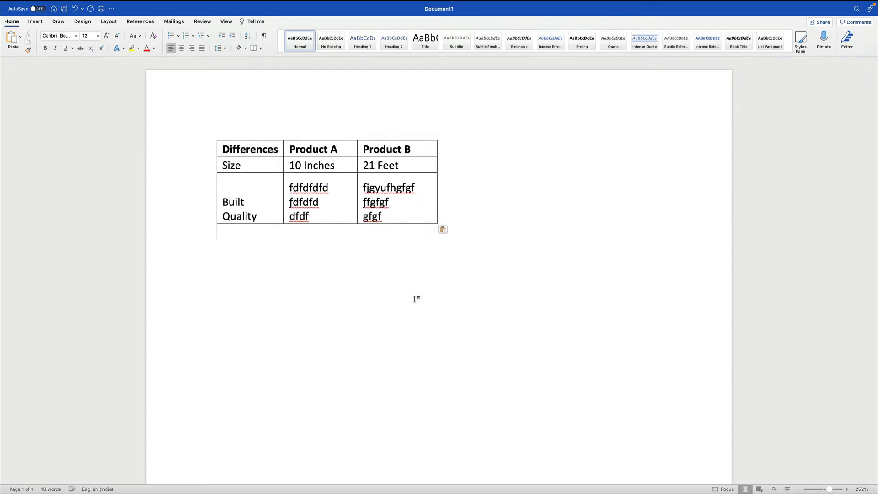
# - Enlarge the pasted table in Word by stretching it from its lower-right corner
pyautogui.press('super+Tab')
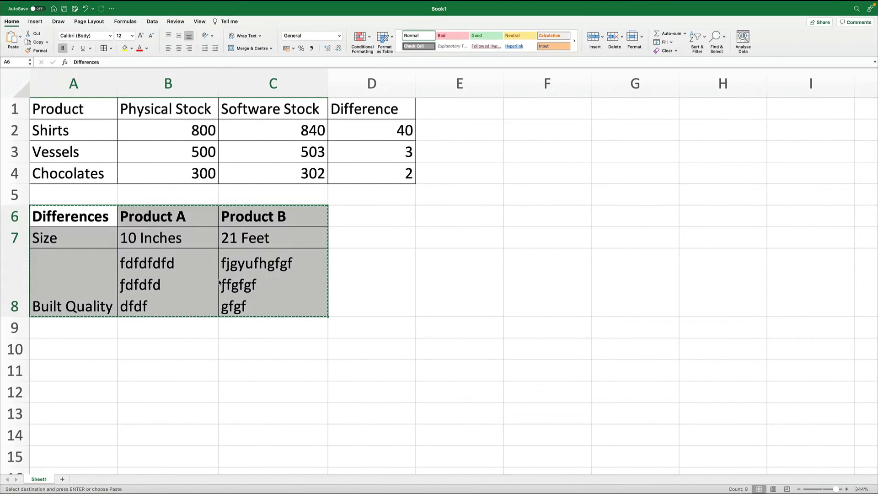
pyautogui.press('super+Tab')
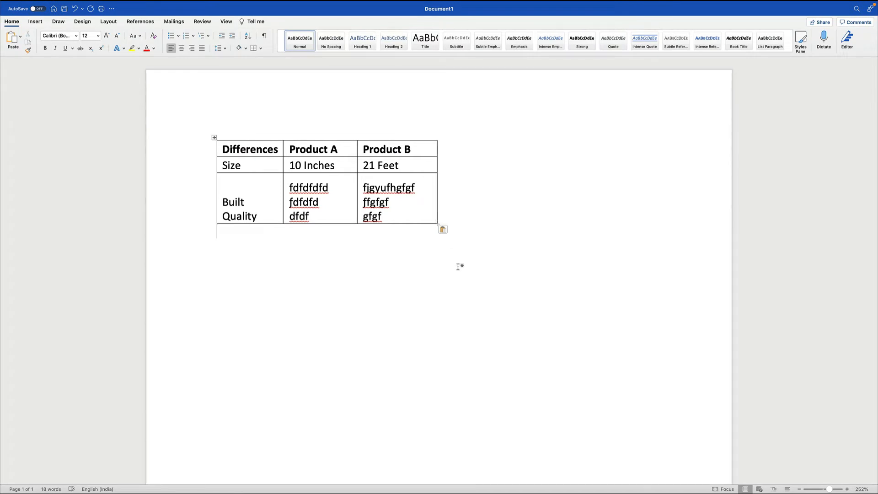
pyautogui.click(414, 200)
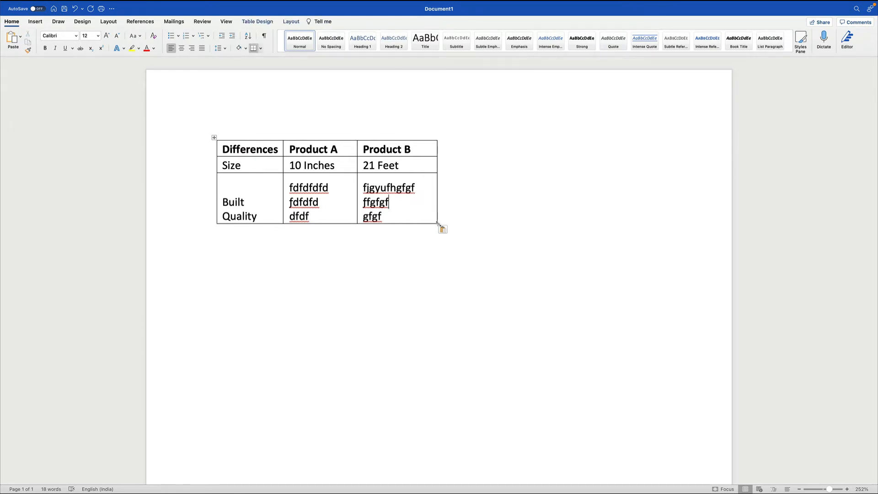
pyautogui.moveTo(437, 224); pyautogui.dragTo(496, 239)
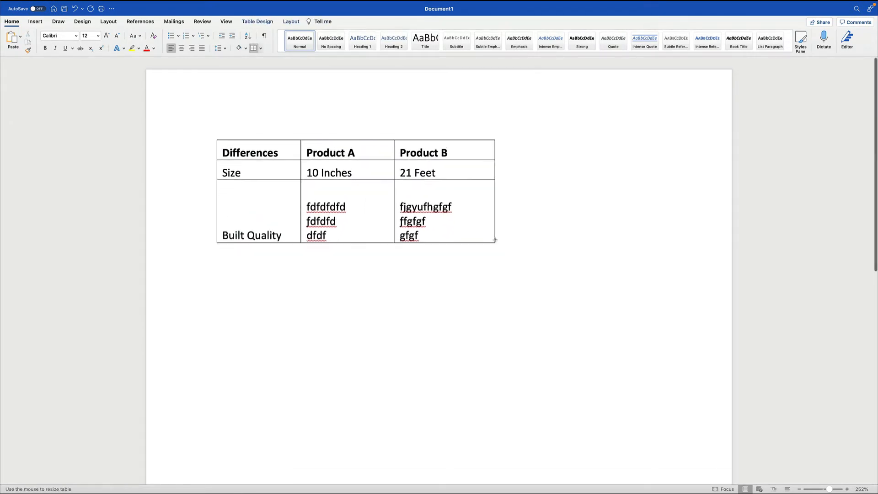
pyautogui.click(494, 291)
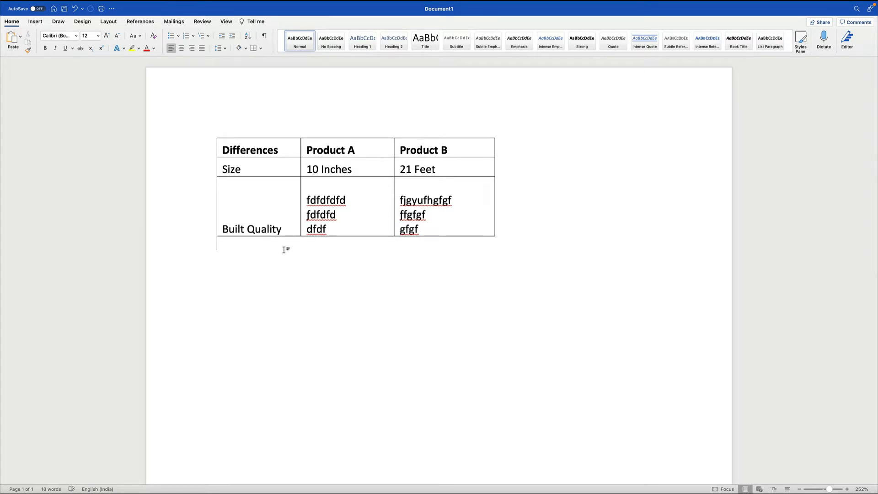
# - Switch back to Excel and clear the contents of the comparison table A6:C8
pyautogui.hotkey('ctrl', 'Right')
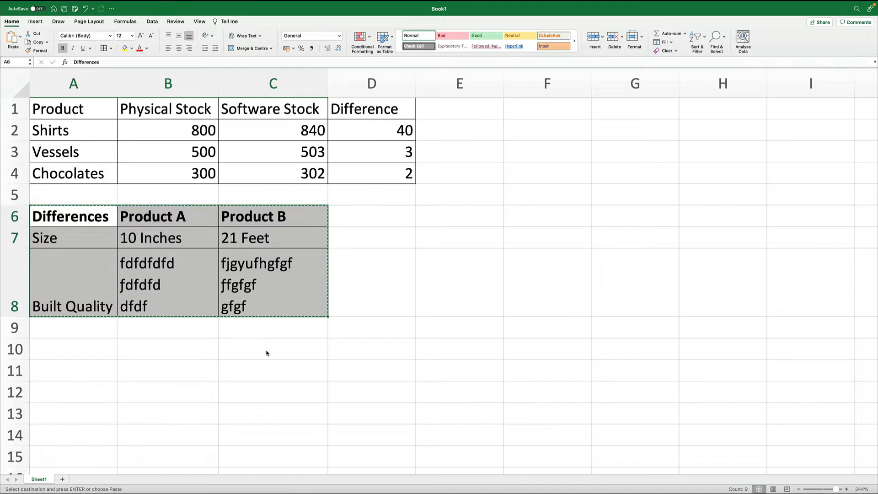
pyautogui.click(268, 365)
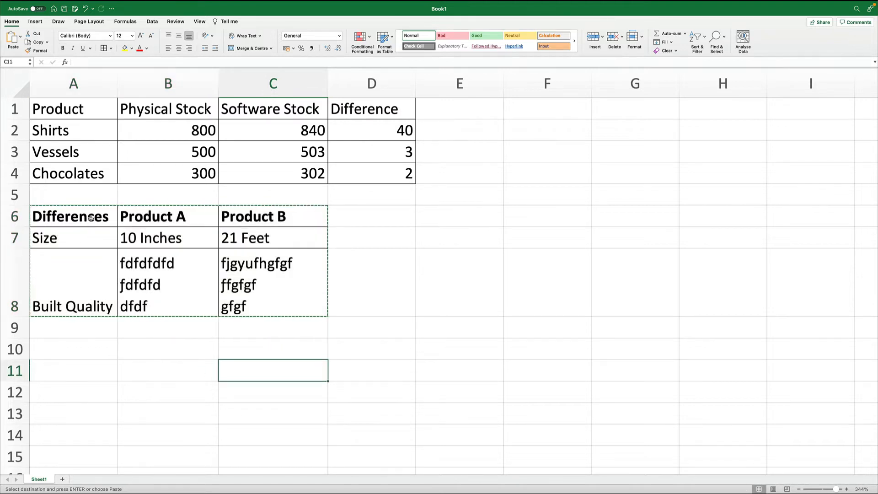
pyautogui.moveTo(74, 217); pyautogui.dragTo(267, 334)
pyautogui.press('Delete')
pyautogui.click(267, 327)
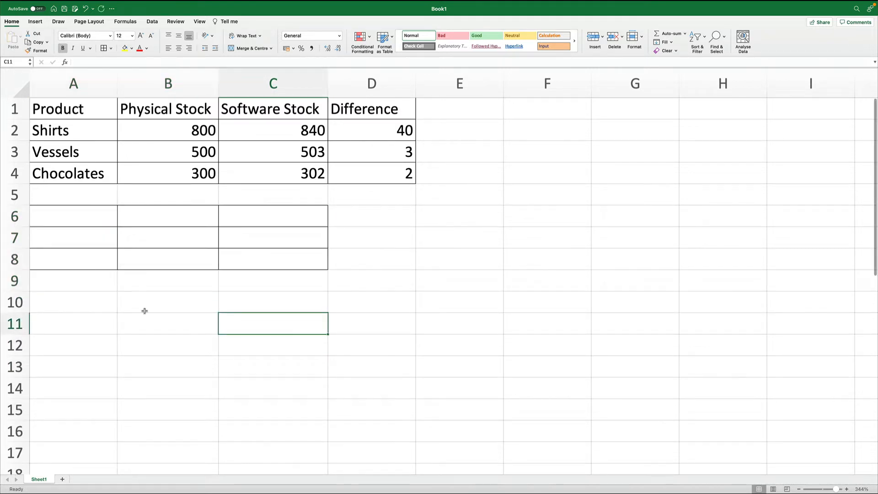
# - Copy the blank range A9:D17 and paste it at A6 to strip the leftover borders
pyautogui.moveTo(90, 286); pyautogui.dragTo(414, 446)
pyautogui.press('super+c')
pyautogui.press('Up')
pyautogui.press('Up')
pyautogui.press('Up')
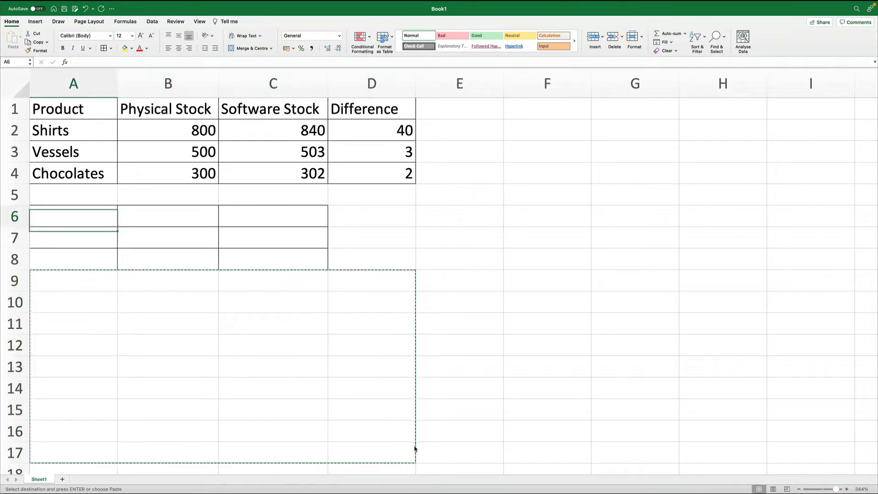
pyautogui.press('Return')
# - Enter the labels Data - 1 in B6 and Data - 2 in B7
pyautogui.press('Down')
pyautogui.press('Up')
pyautogui.press('Right')
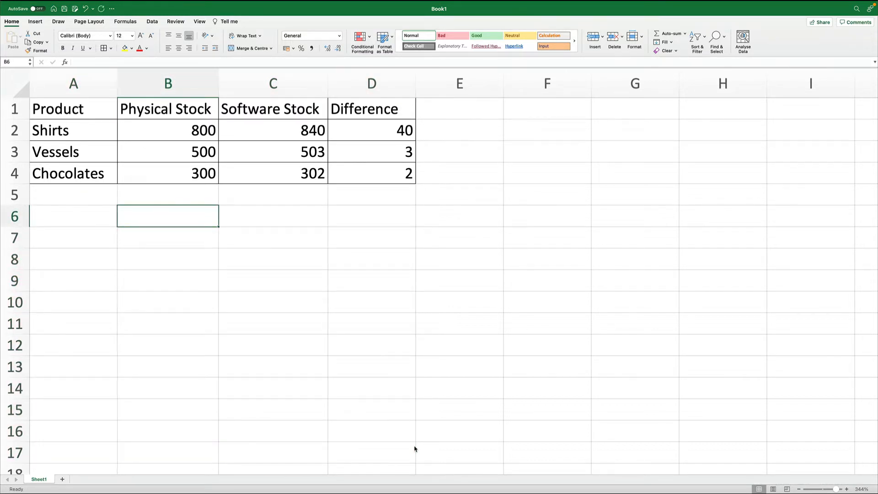
pyautogui.write('Product')
pyautogui.press('BackSpace')
pyautogui.press('BackSpace')
pyautogui.press('BackSpace')
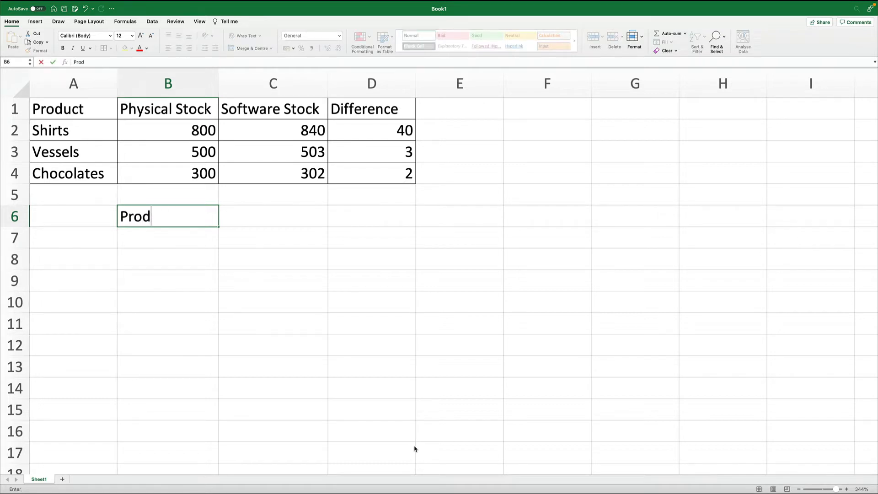
pyautogui.press('BackSpace')
pyautogui.press('BackSpace')
pyautogui.press('BackSpace')
pyautogui.press('BackSpace')
pyautogui.write('Data - 1')
pyautogui.press('Return')
pyautogui.write('Data - 2')
pyautogui.press('Return')
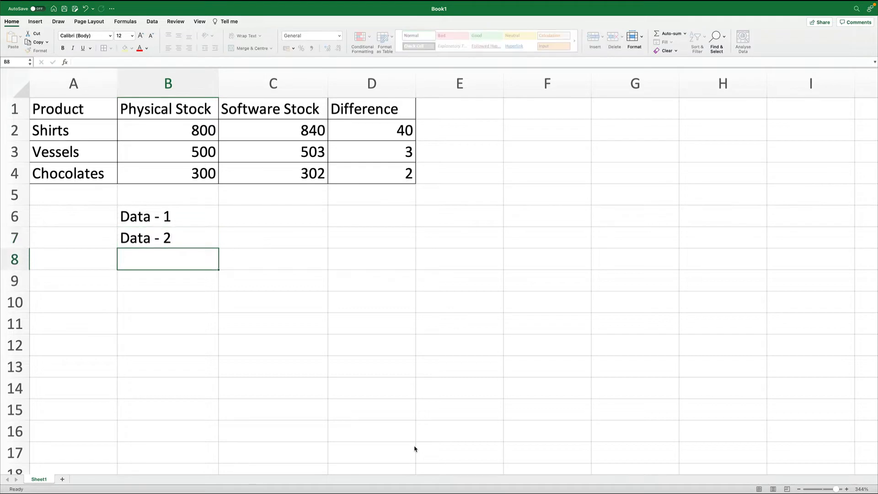
pyautogui.press('Up')
pyautogui.press('Right')
pyautogui.press('Up')
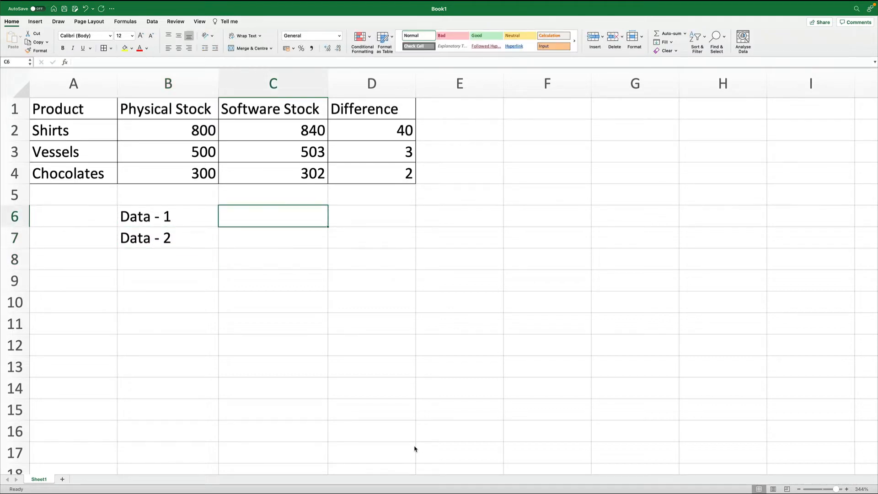
# - Enter 102 as Data - 1 in C6 and 45 as Data - 2 in C7
pyautogui.write('102')
pyautogui.press('Return')
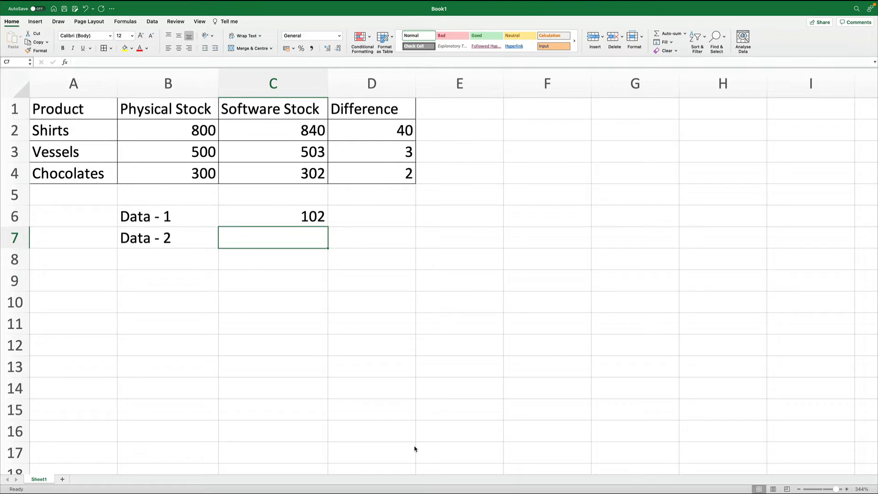
pyautogui.write('45')
pyautogui.press('Return')
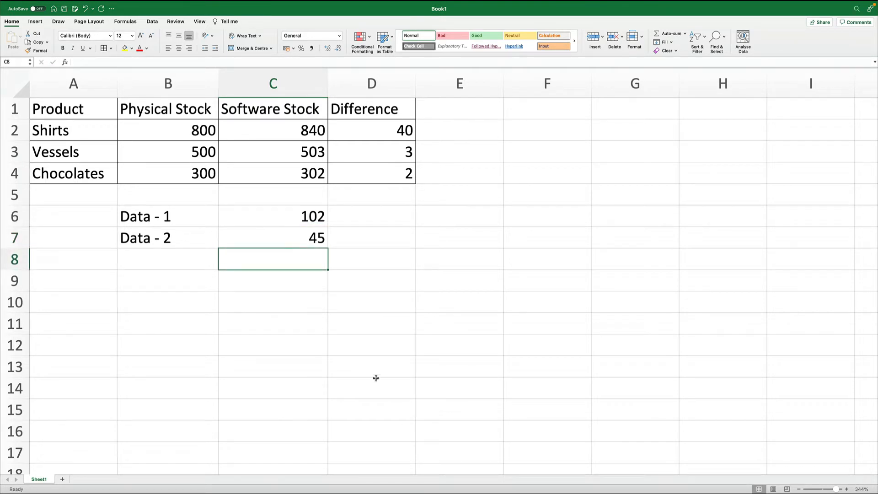
pyautogui.click(309, 217)
pyautogui.click(308, 238)
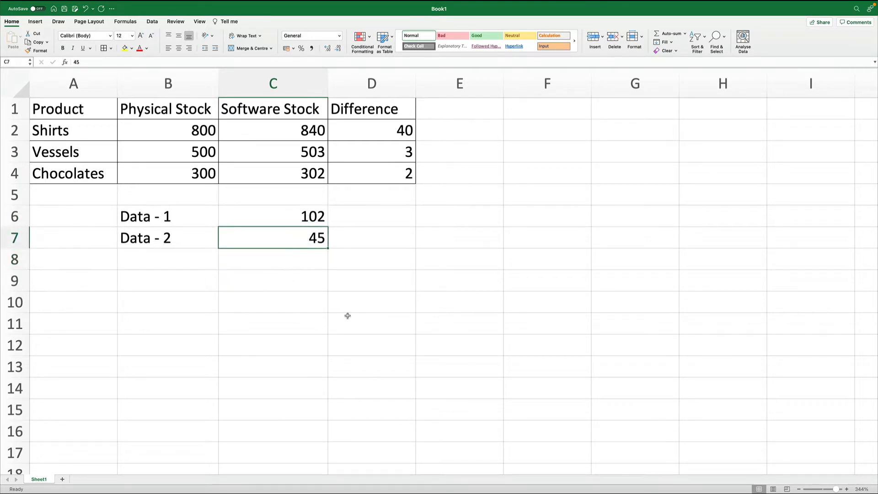
# - Enter the label Multiply in B9
pyautogui.click(199, 283)
pyautogui.write('Multiply')
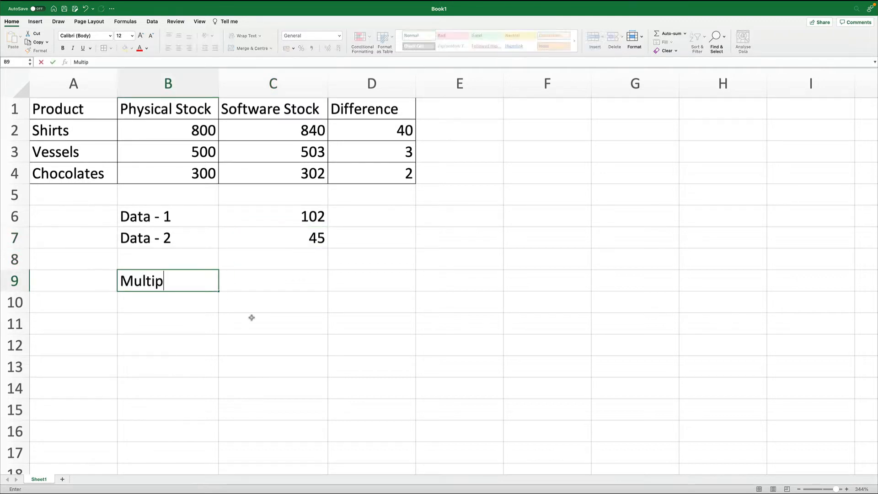
pyautogui.press('Return')
pyautogui.press('Up')
pyautogui.press('Right')
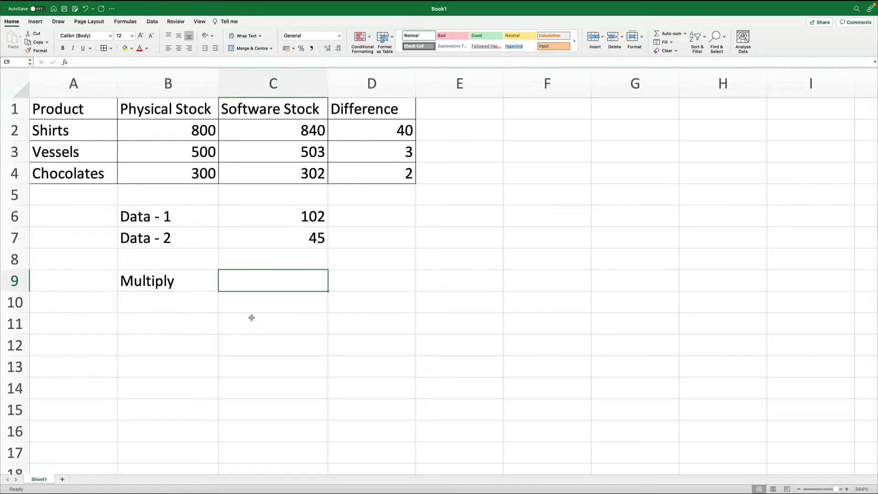
pyautogui.write('=')
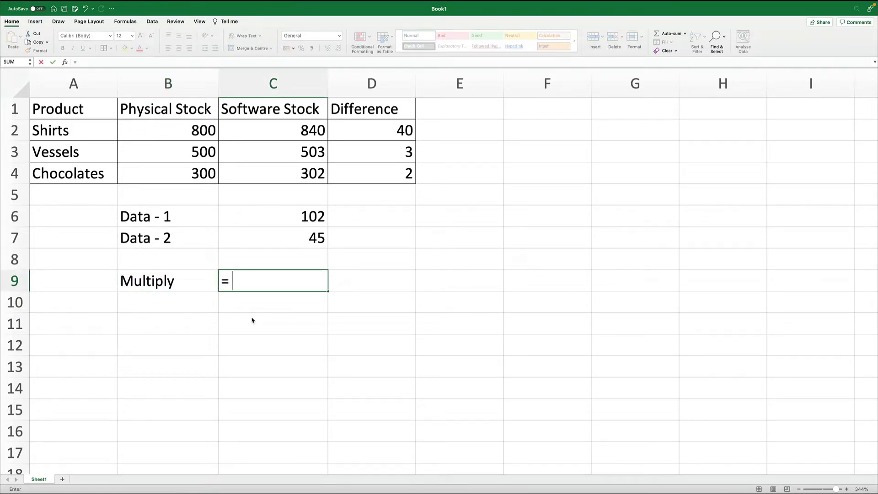
pyautogui.press('BackSpace')
pyautogui.write('= Select *')
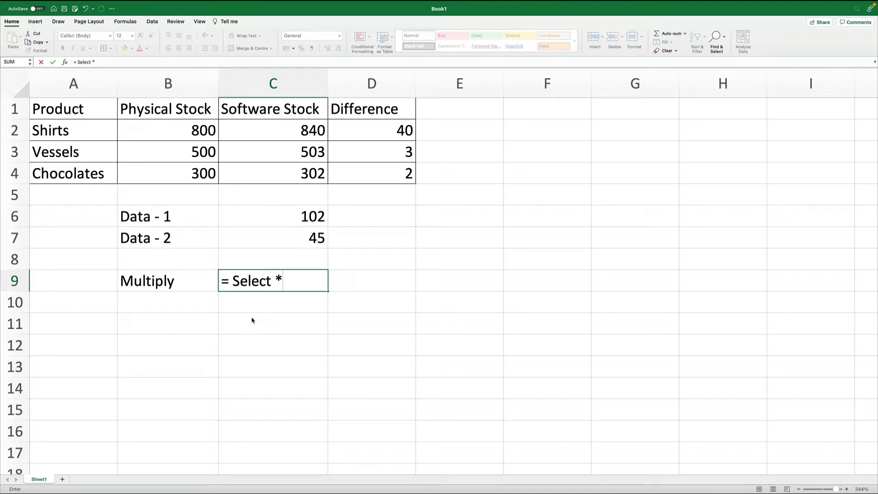
pyautogui.write(' S')
pyautogui.write('ecta')
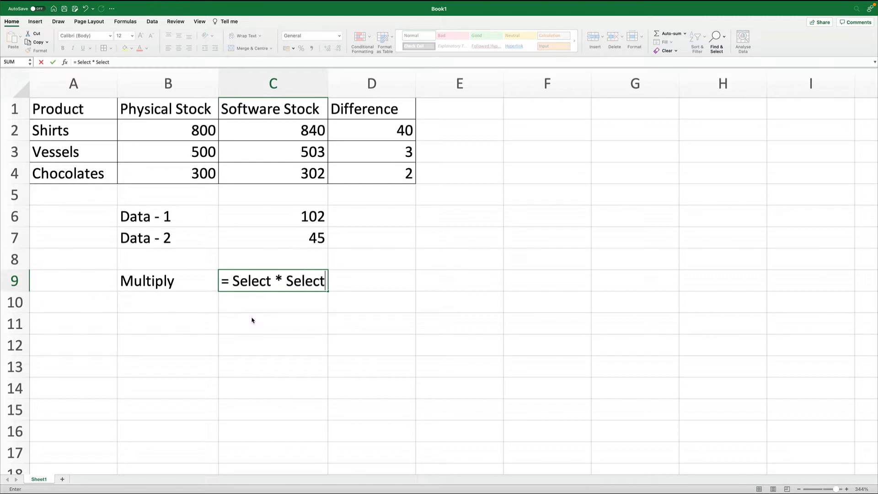
pyautogui.press('BackSpace')
pyautogui.write('t')
pyautogui.press('BackSpace')
pyautogui.press('BackSpace')
pyautogui.press('BackSpace')
pyautogui.press('BackSpace')
pyautogui.press('BackSpace')
pyautogui.press('BackSpace')
pyautogui.press('BackSpace')
pyautogui.press('BackSpace')
pyautogui.press('BackSpace')
pyautogui.press('BackSpace')
pyautogui.press('BackSpace')
pyautogui.press('BackSpace')
pyautogui.press('BackSpace')
pyautogui.press('BackSpace')
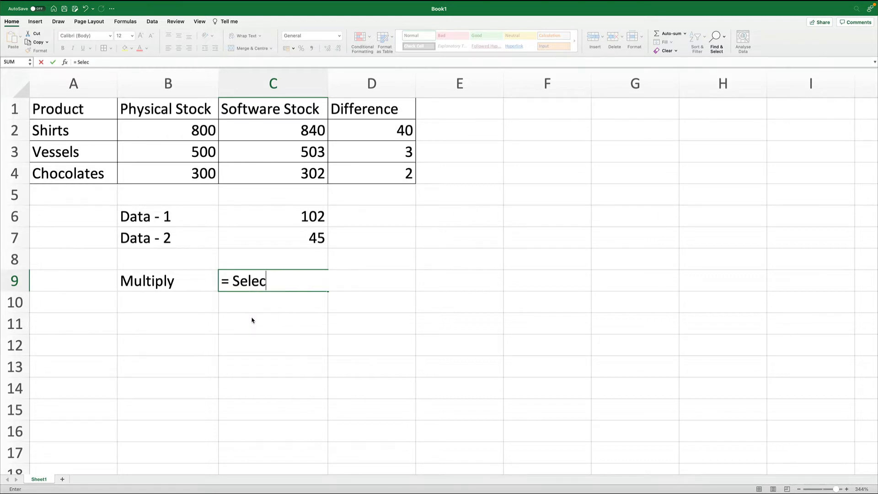
pyautogui.press('BackSpace')
pyautogui.press('BackSpace')
pyautogui.press('BackSpace')
pyautogui.press('BackSpace')
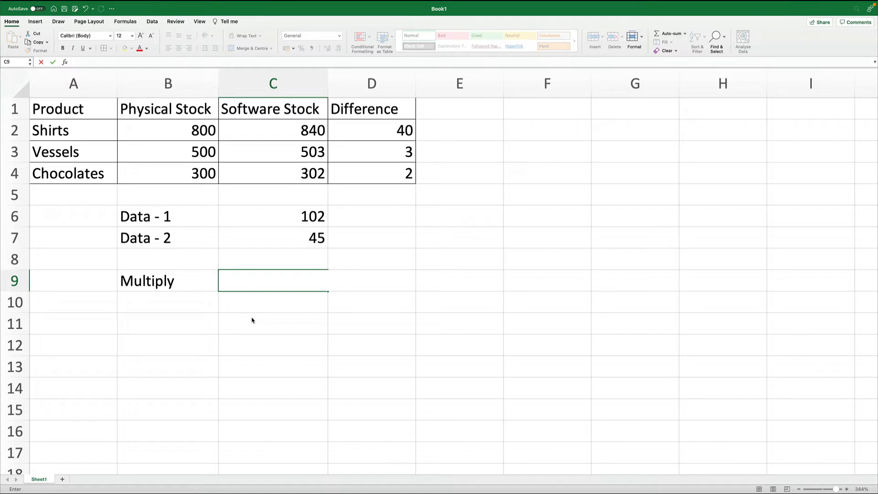
pyautogui.press('Return')
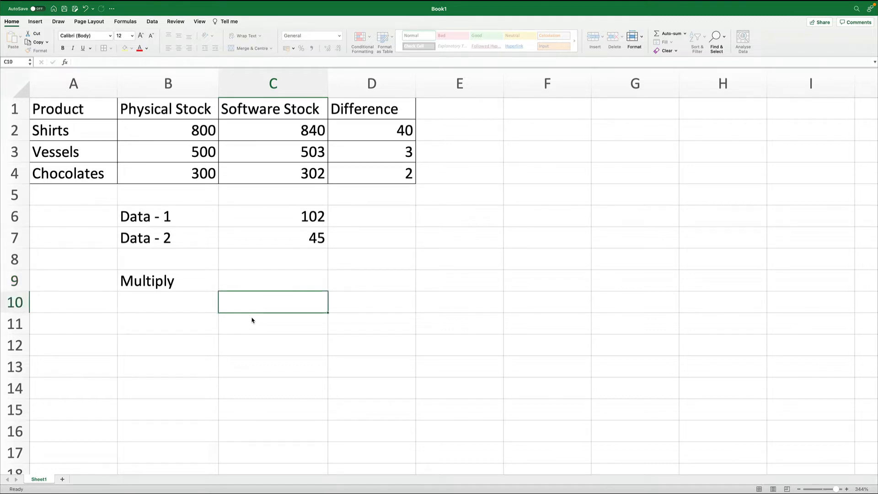
# - Enter the formula =C6*C7 in C9 to multiply the two data values
pyautogui.press('Up')
pyautogui.write('=')
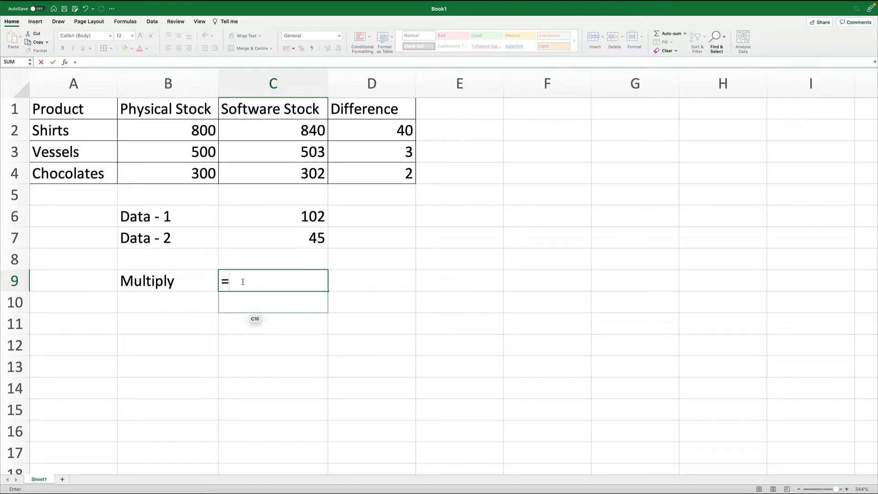
pyautogui.click(308, 215)
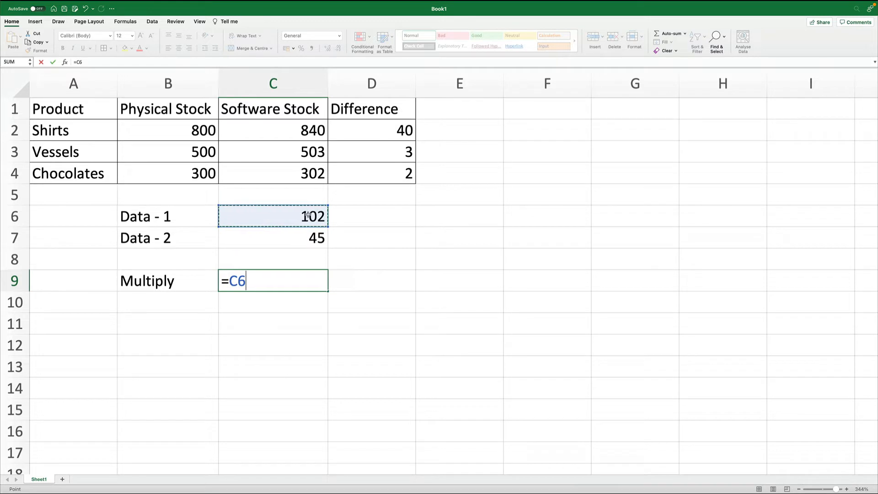
pyautogui.write('*')
pyautogui.click(297, 241)
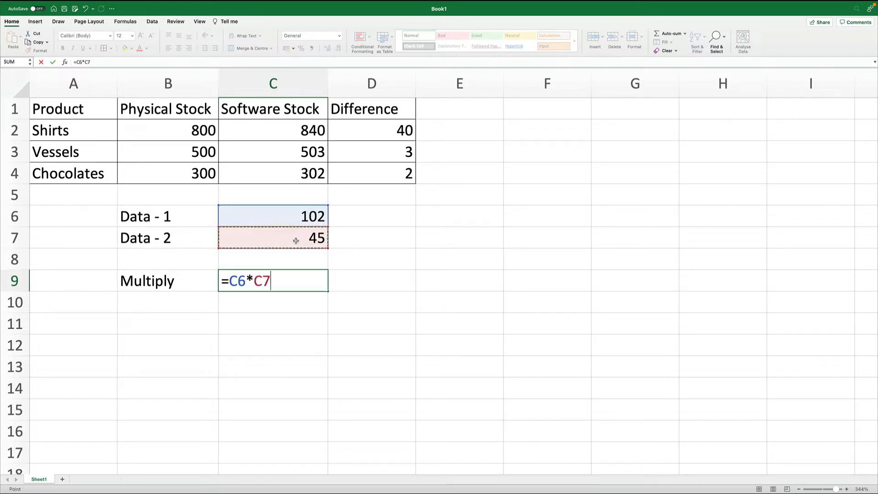
pyautogui.press('Return')
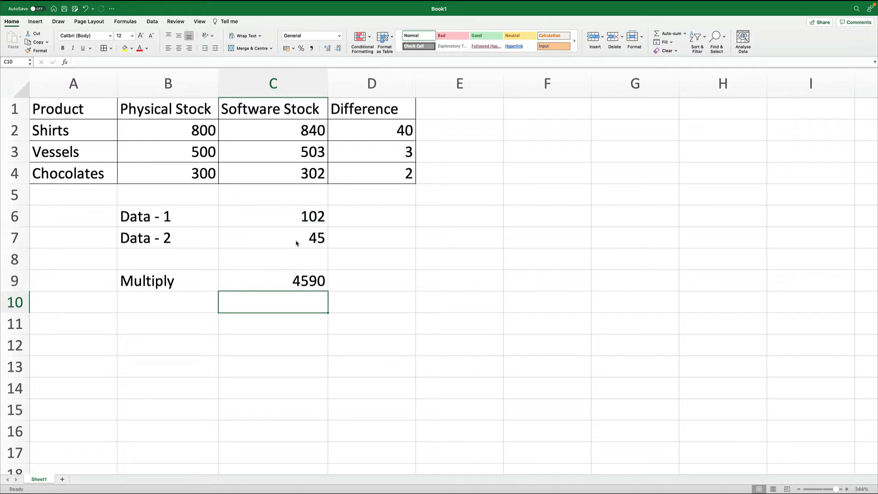
# - Enter the label Divide in B10
pyautogui.press('Left')
pyautogui.write('Divide')
pyautogui.press('Return')
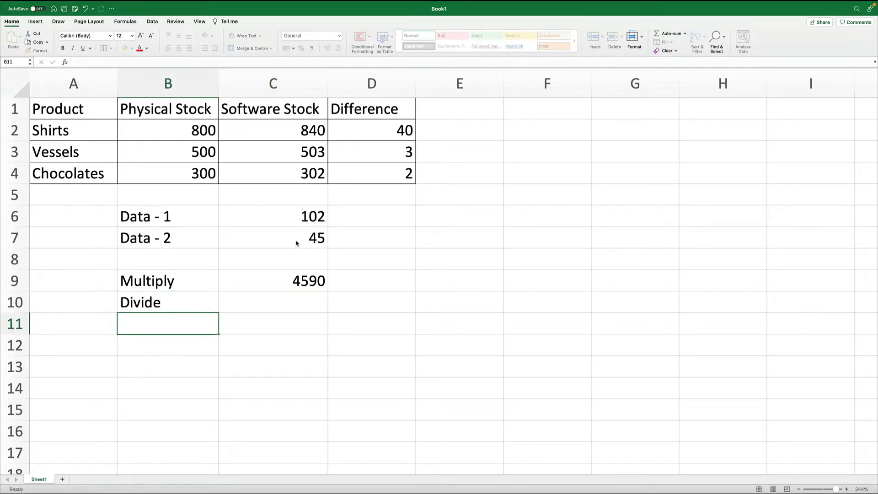
# - Enter the formula =C6/C7 in C10 to divide Data - 1 by Data - 2
pyautogui.press('Up')
pyautogui.press('Right')
pyautogui.write('=')
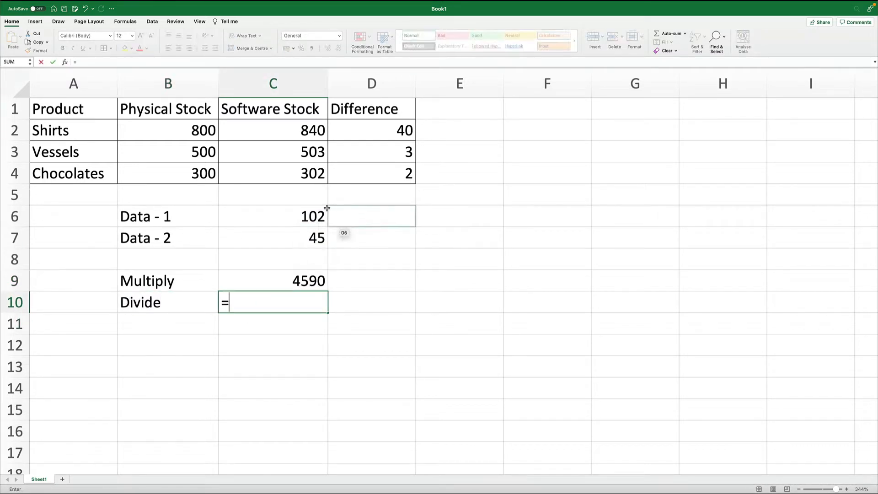
pyautogui.click(303, 213)
pyautogui.write('/')
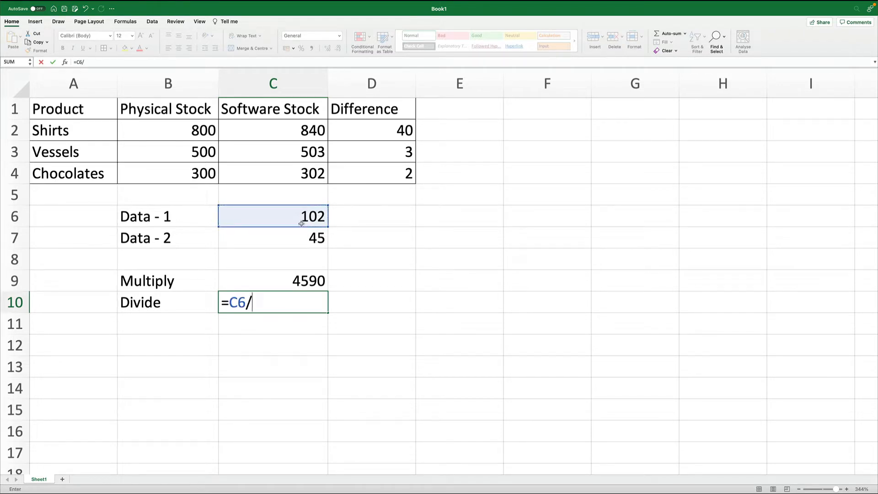
pyautogui.click(298, 238)
pyautogui.press('Return')
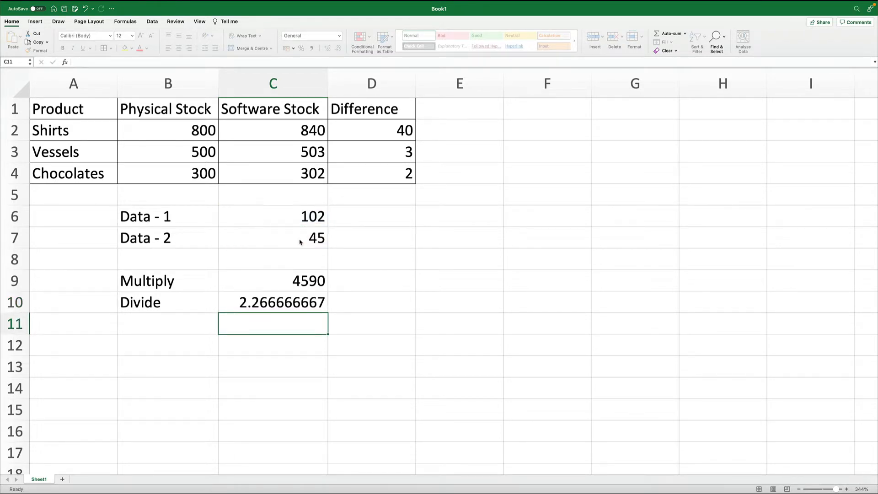
# - Change the Divide formula in C10 to =C7/C6
pyautogui.press('Up')
pyautogui.write('=')
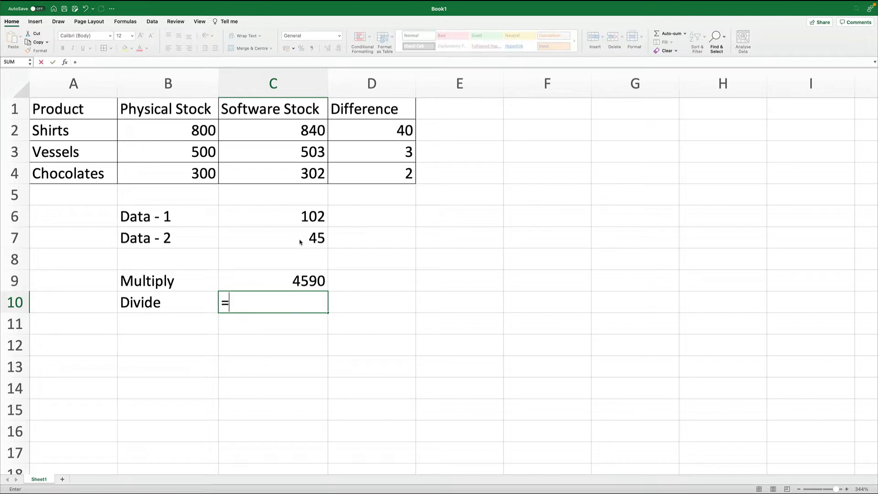
pyautogui.click(300, 239)
pyautogui.write('/')
pyautogui.click(302, 217)
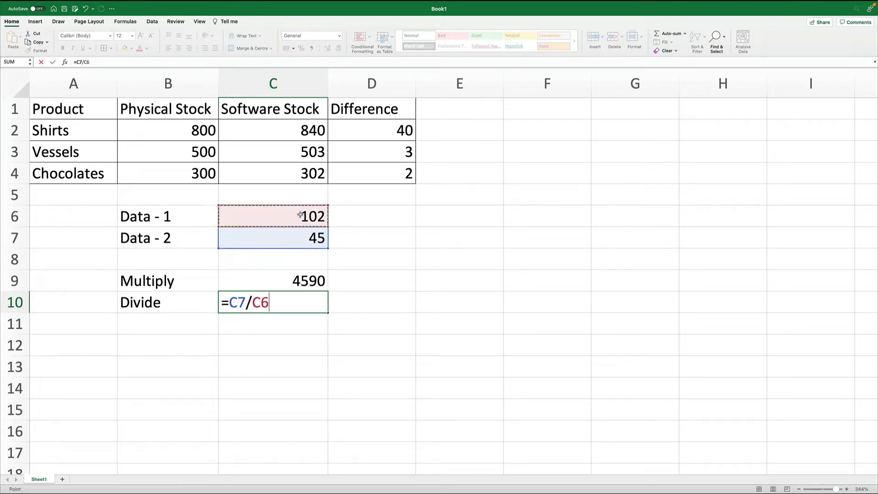
pyautogui.press('Return')
# - Re-enter the Divide formula in C10 as =C6/C7
pyautogui.press('Up')
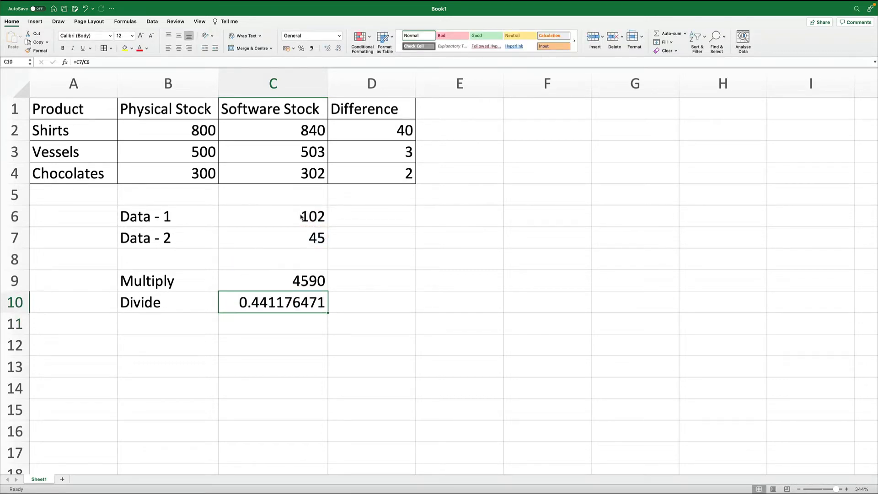
pyautogui.write('=')
pyautogui.click(299, 239)
pyautogui.click(302, 217)
pyautogui.write('/')
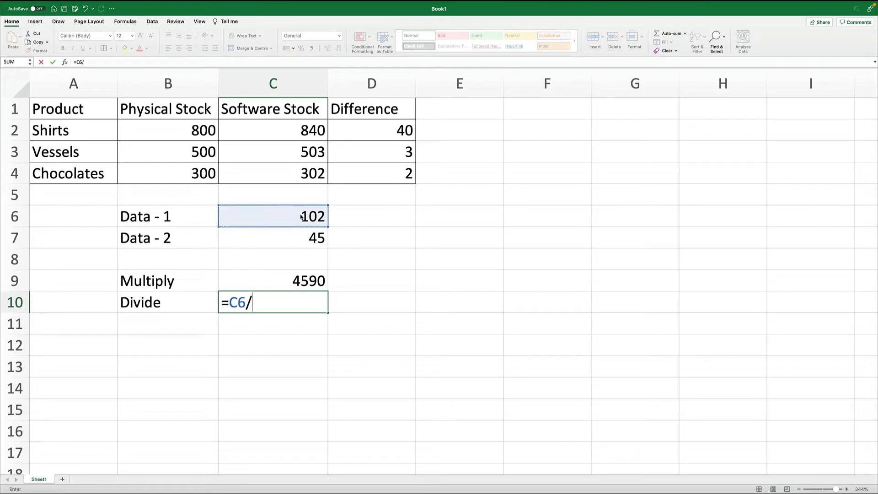
pyautogui.press('Up')
pyautogui.press('Up')
pyautogui.press('Up')
pyautogui.press('Return')
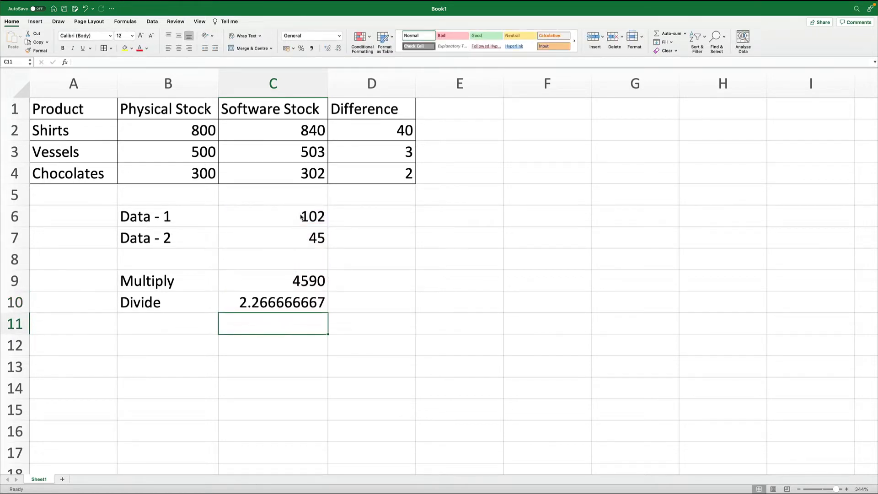
# - Format the Divide result in C10 to show two decimal places
pyautogui.click(292, 306)
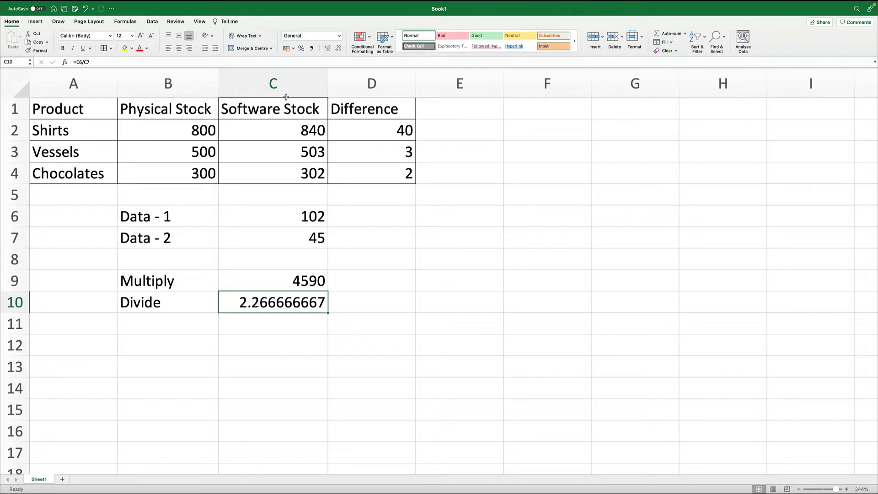
pyautogui.click(338, 48)
pyautogui.click(328, 49)
pyautogui.click(327, 48)
pyautogui.click(327, 49)
pyautogui.click(327, 49)
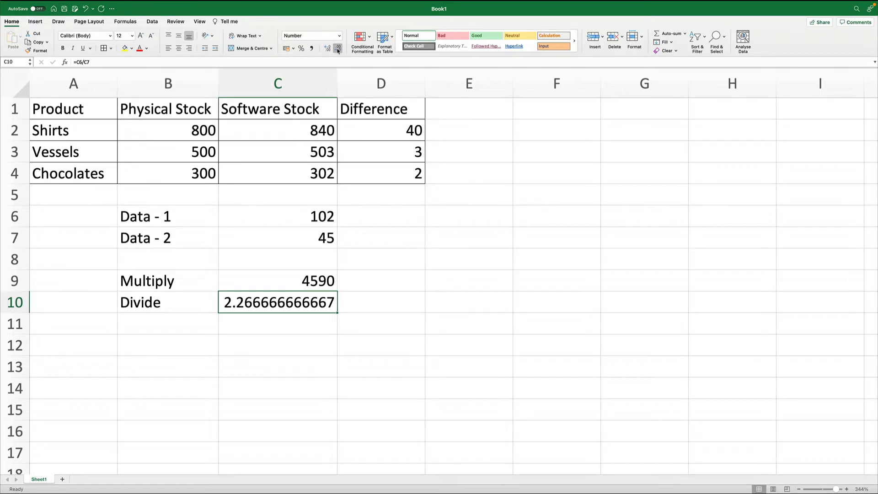
pyautogui.click(338, 48)
pyautogui.click(338, 48)
pyautogui.doubleClick(338, 49)
pyautogui.doubleClick(338, 49)
pyautogui.doubleClick(338, 48)
pyautogui.doubleClick(338, 48)
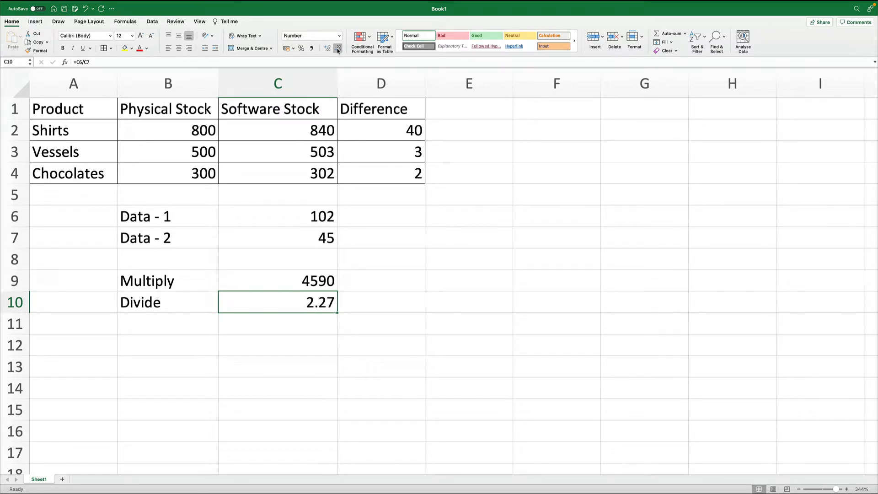
pyautogui.click(338, 48)
pyautogui.click(339, 49)
pyautogui.click(328, 49)
pyautogui.click(327, 49)
# - Enter the label Add in B11
pyautogui.click(193, 329)
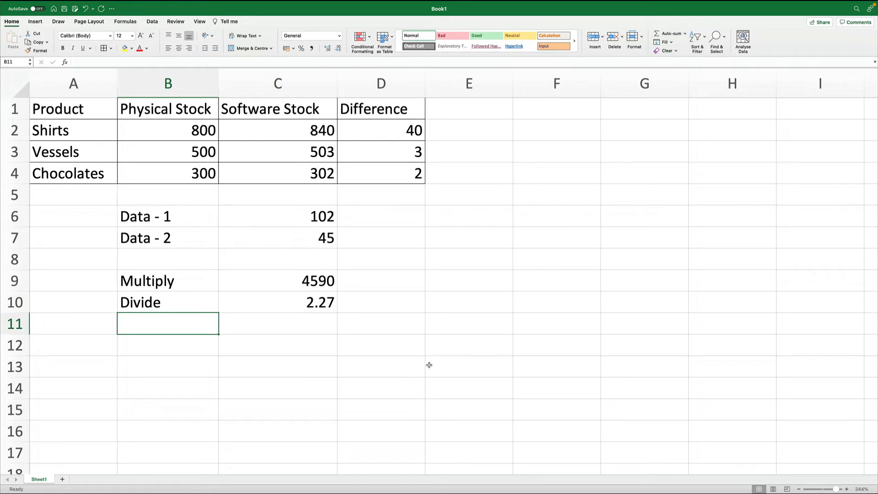
pyautogui.press('Up')
pyautogui.press('Up')
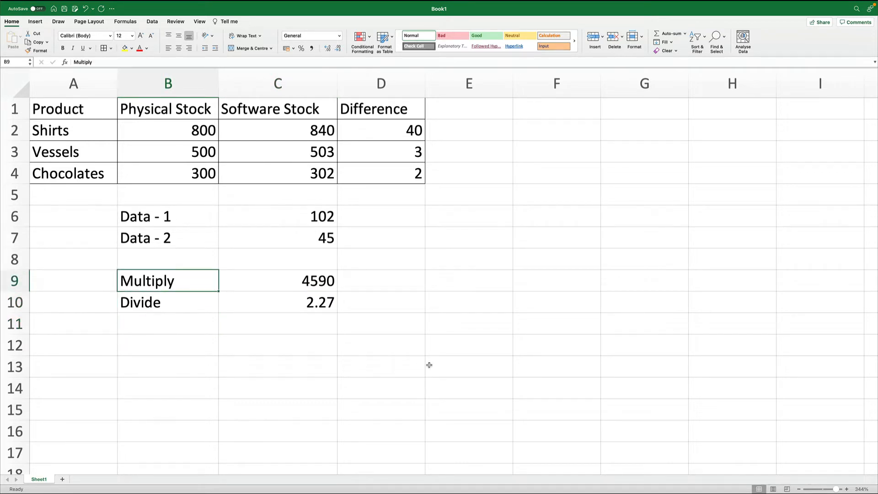
pyautogui.press('Down')
pyautogui.press('Down')
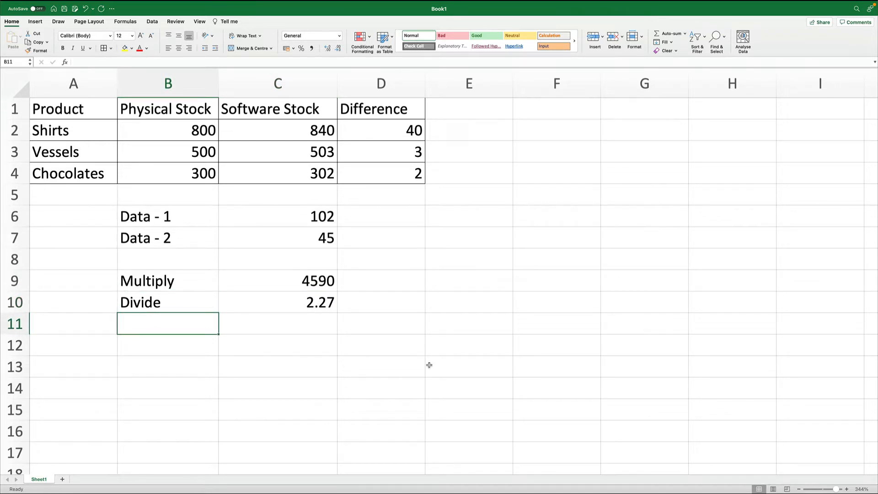
pyautogui.write('Add')
pyautogui.press('Return')
# - Enter the formula =C6+C7 in C11 to add the two data values
pyautogui.press('Up')
pyautogui.press('Right')
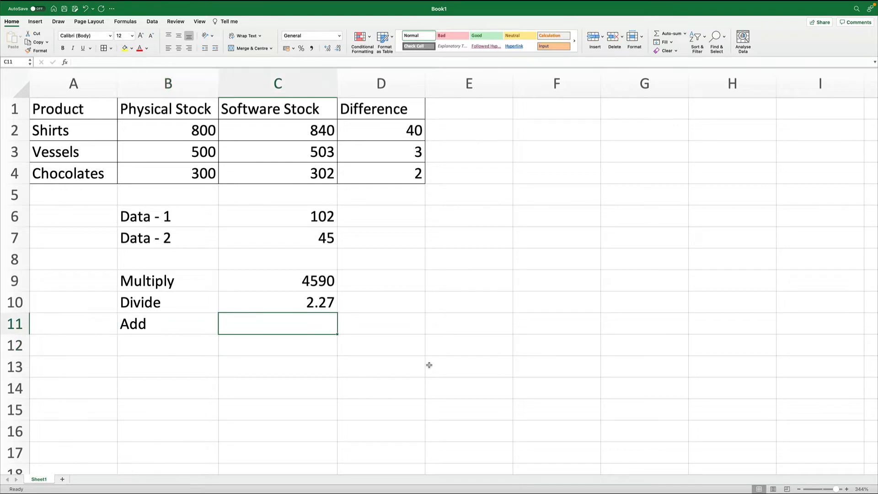
pyautogui.write('=')
pyautogui.press('Up')
pyautogui.press('Up')
pyautogui.press('Up')
pyautogui.press('Up')
pyautogui.press('Up')
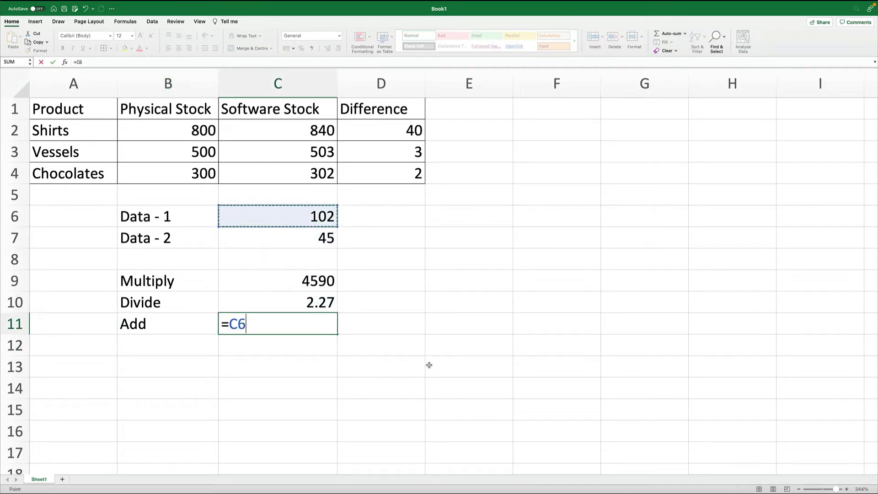
pyautogui.write('+')
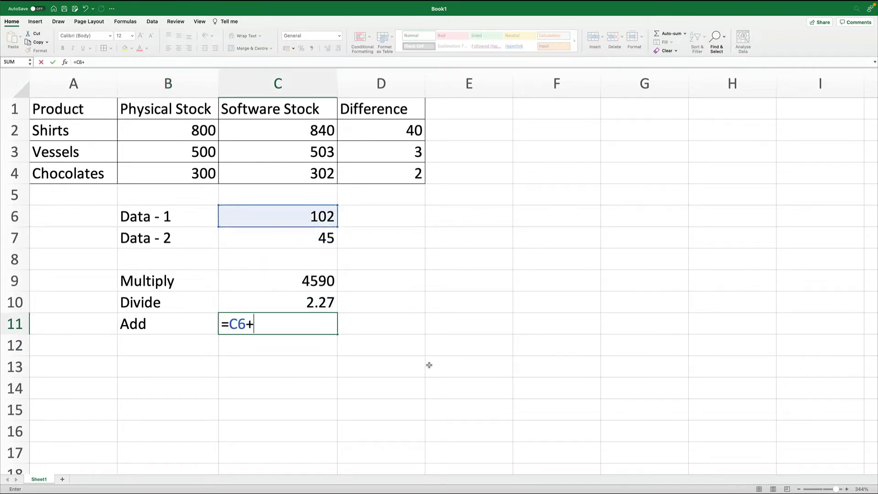
pyautogui.press('Up')
pyautogui.press('Up')
pyautogui.press('Up')
pyautogui.press('Up')
pyautogui.press('Return')
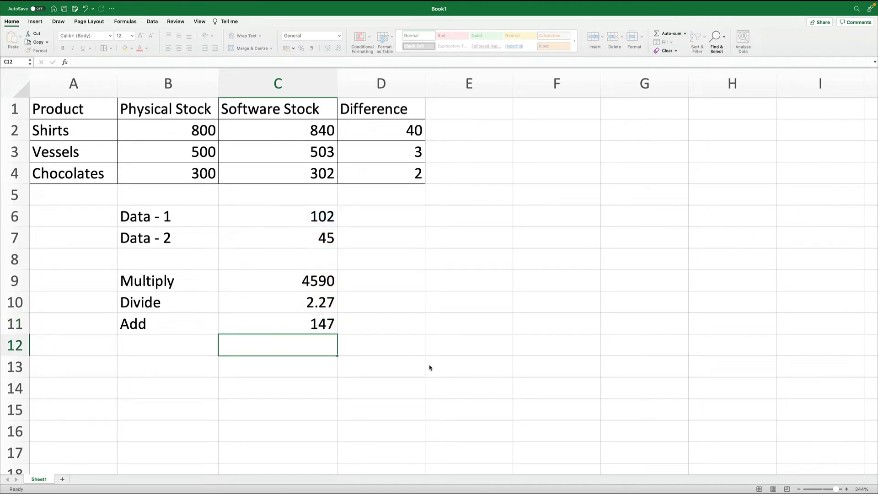
# - Enter the label Minus in B12
pyautogui.press('Left')
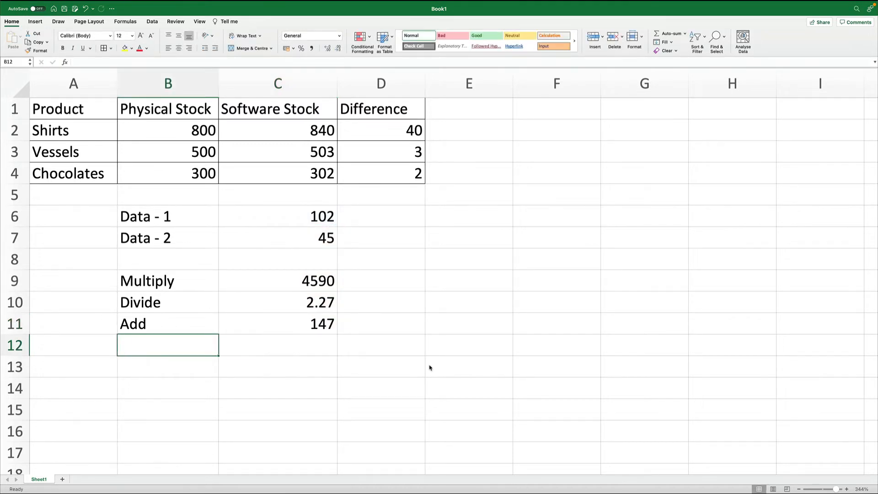
pyautogui.write('Minus')
pyautogui.press('Tab')
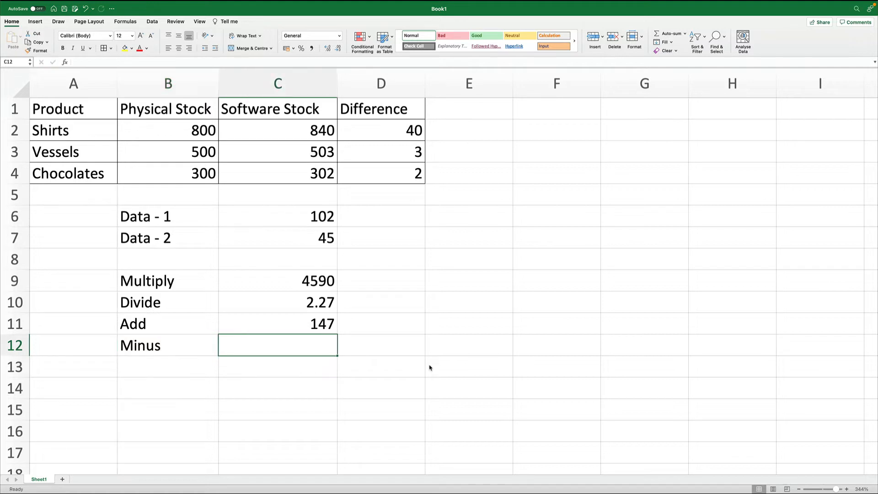
# - Enter a subtraction formula in C12 that subtracts Data - 2 from Data - 1
pyautogui.write('=')
pyautogui.press('Up')
pyautogui.press('Up')
pyautogui.press('Up')
pyautogui.press('Up')
pyautogui.press('Up')
pyautogui.press('Up')
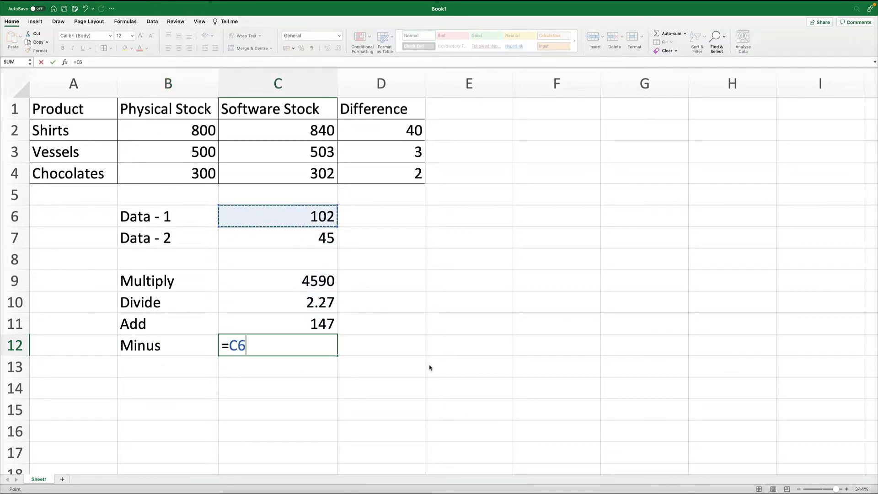
pyautogui.write('-')
pyautogui.press('Up')
pyautogui.press('Up')
pyautogui.press('Up')
pyautogui.press('Up')
pyautogui.press('Up')
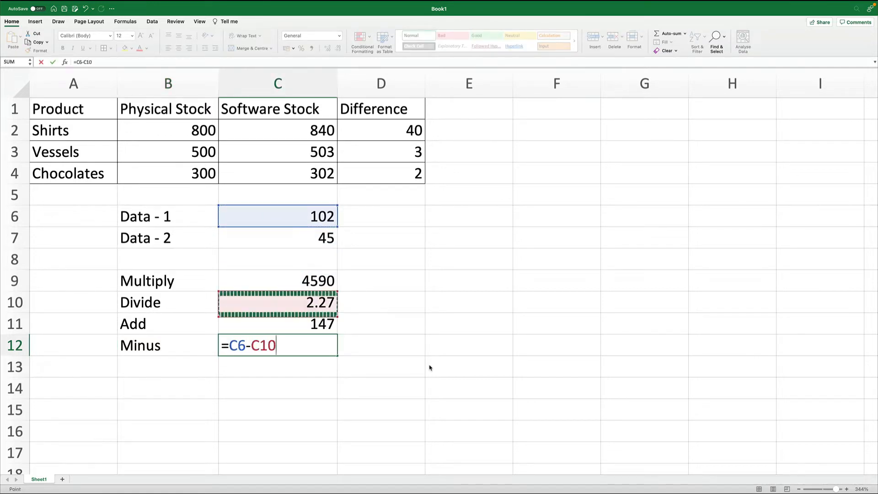
pyautogui.press('Return')
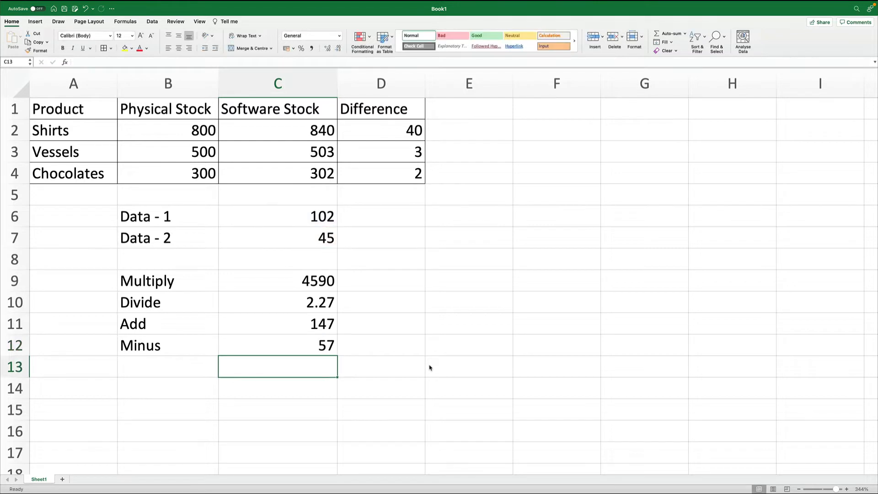
# - Re-enter the C12 formula as =C7-C6, subtracting Data - 1 from Data - 2
pyautogui.press('Left')
pyautogui.press('Right')
pyautogui.press('Up')
pyautogui.write('=')
pyautogui.press('Up')
pyautogui.press('Up')
pyautogui.press('Up')
pyautogui.press('Up')
pyautogui.press('Up')
pyautogui.press('Up')
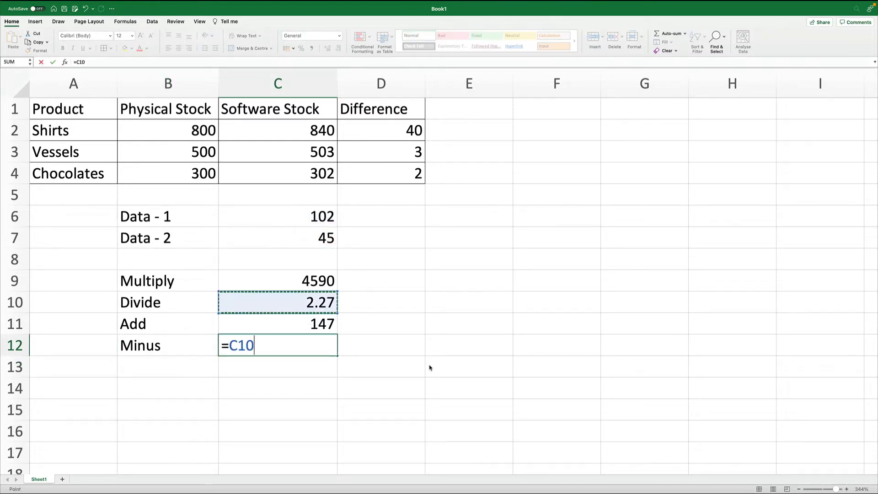
pyautogui.press('Down')
pyautogui.write('-')
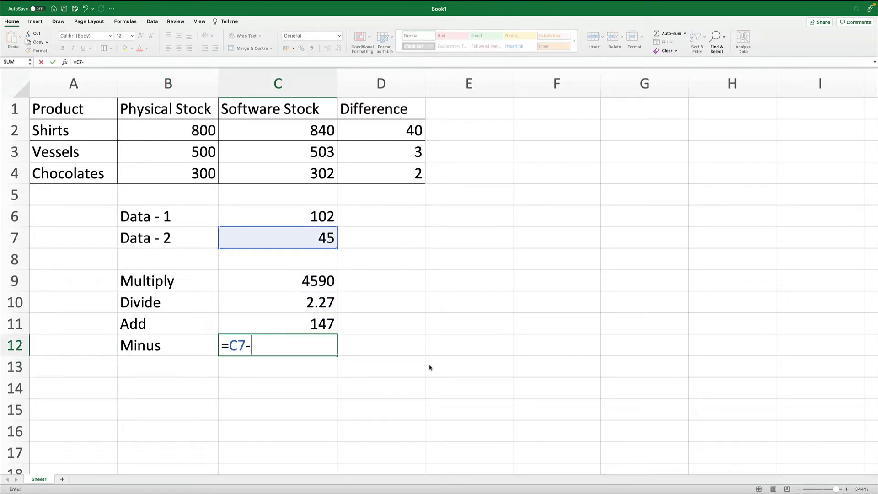
pyautogui.press('Up')
pyautogui.press('Up')
pyautogui.press('Up')
pyautogui.press('Up')
pyautogui.press('Up')
pyautogui.press('Up')
pyautogui.press('Return')
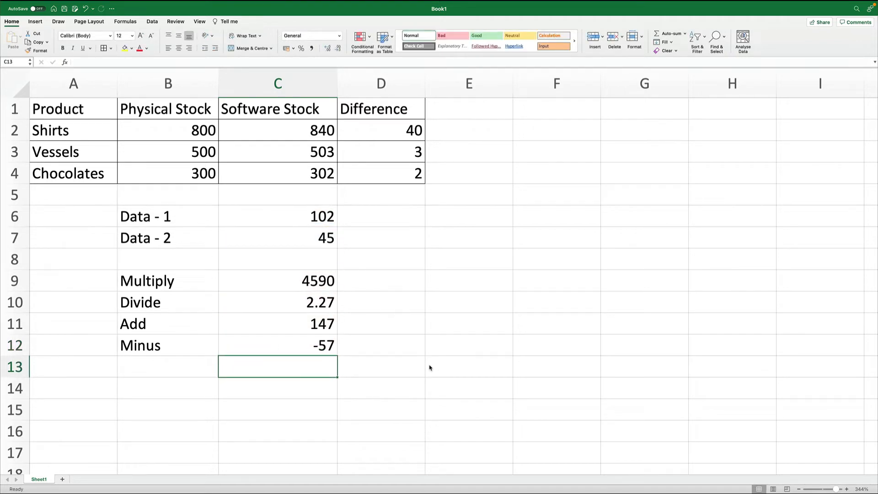
# - Re-enter the C12 formula as =C6-C7 to subtract Data - 2 from Data - 1
pyautogui.press('Up')
pyautogui.write('=')
pyautogui.press('Up')
pyautogui.press('Up')
pyautogui.press('Up')
pyautogui.press('Up')
pyautogui.press('Up')
pyautogui.press('Up')
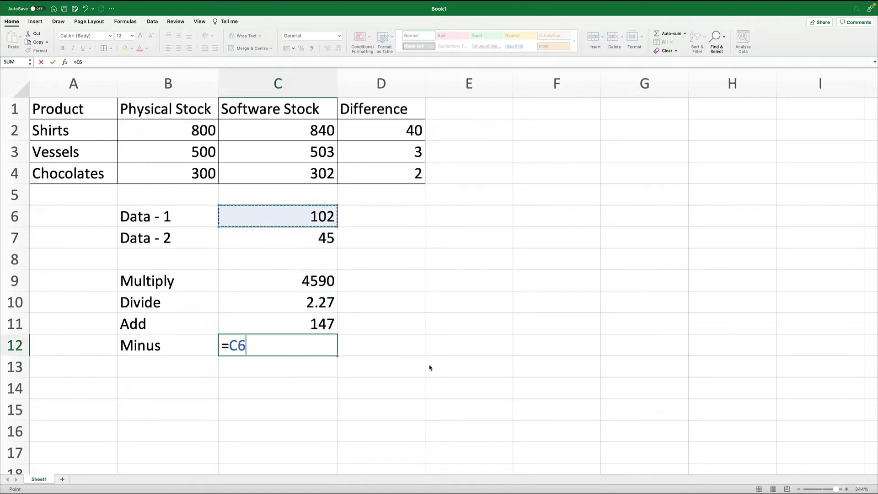
pyautogui.write('-')
pyautogui.press('Up')
pyautogui.press('Up')
pyautogui.press('Up')
pyautogui.press('Up')
pyautogui.press('Up')
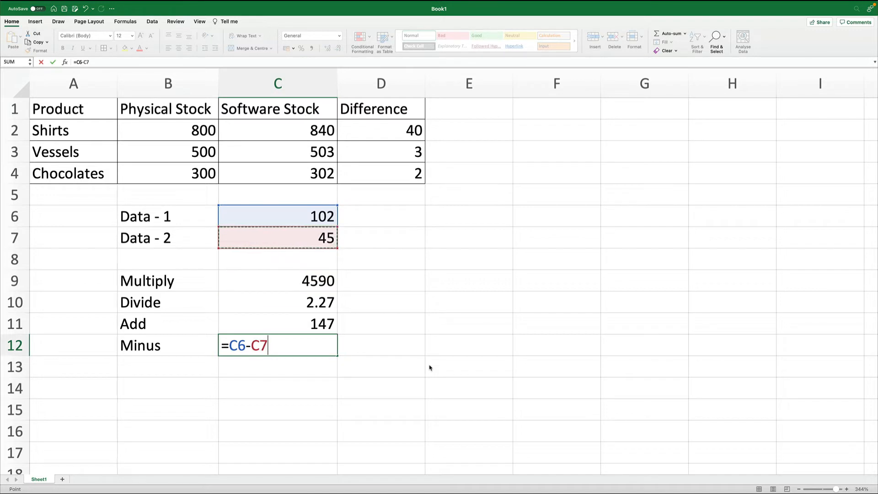
pyautogui.press('Return')
pyautogui.press('Up')
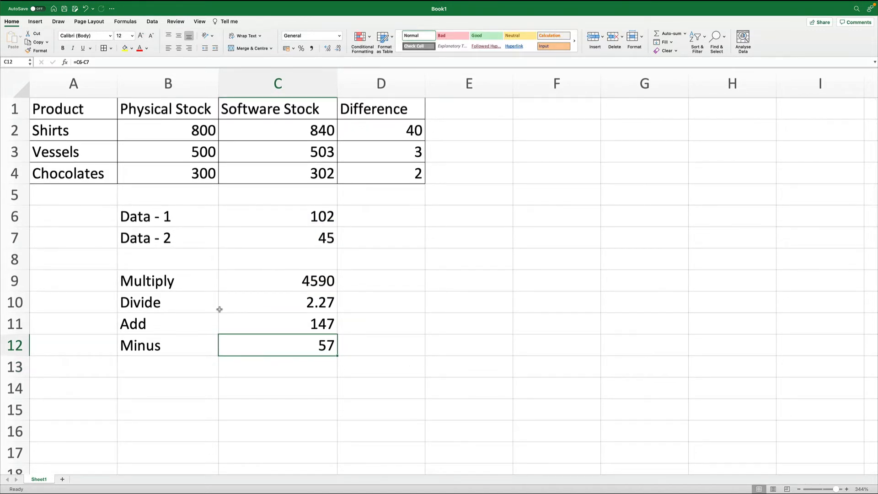
# - Clear all the data and formula cells in B6:C12
pyautogui.moveTo(168, 223); pyautogui.dragTo(274, 353)
pyautogui.press('Delete')
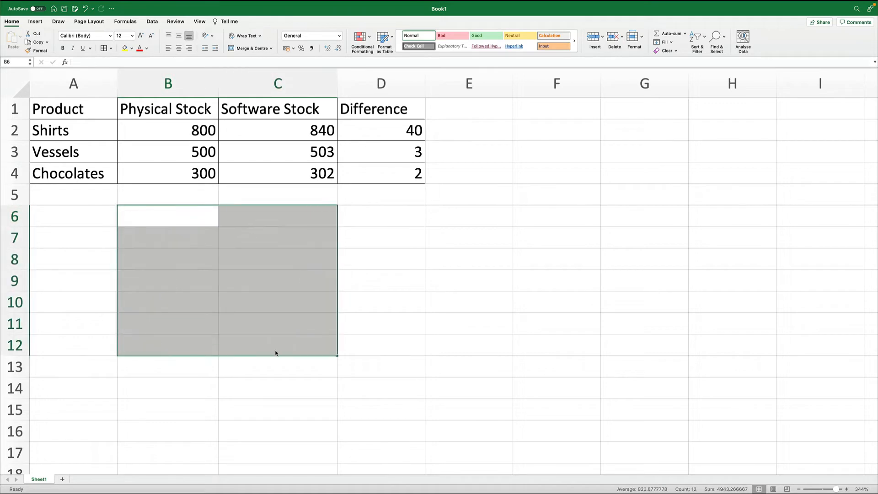
pyautogui.click(74, 218)
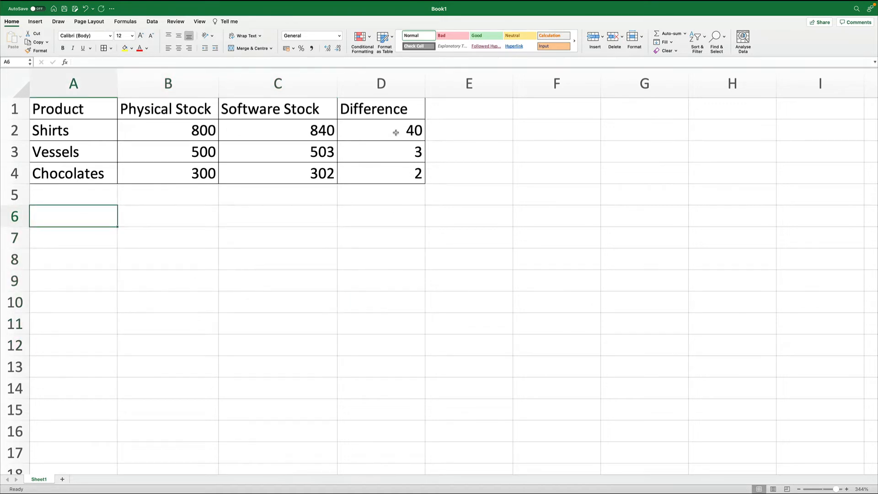
# - Clear the Difference column contents from D1 down to row 16, including column E
pyautogui.moveTo(398, 103); pyautogui.dragTo(451, 431)
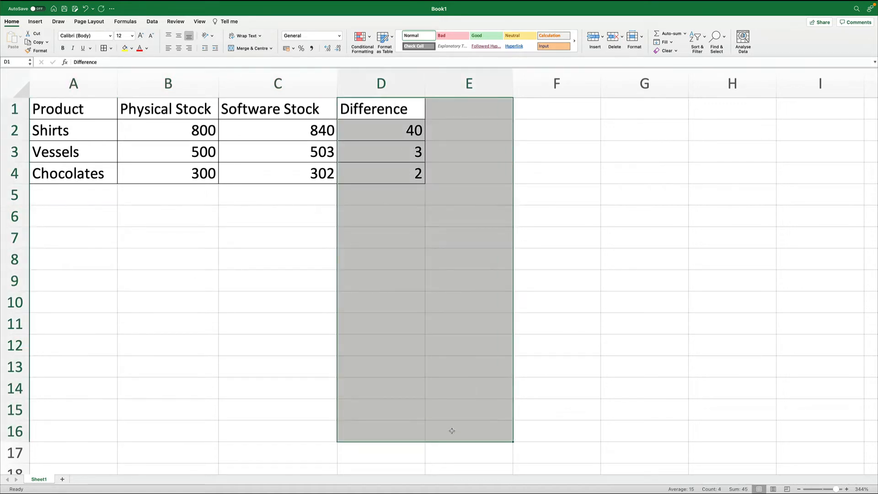
pyautogui.press('Delete')
pyautogui.click(503, 233)
# - Enter the header Muliply in D1
pyautogui.click(374, 116)
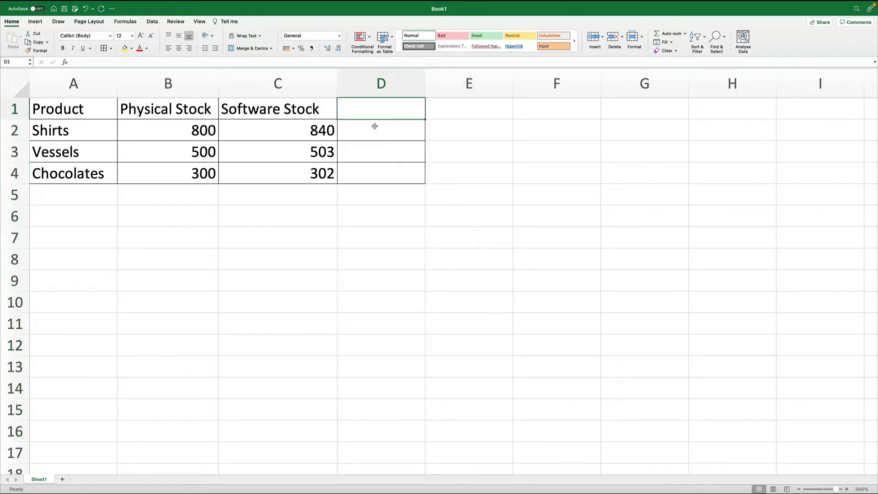
pyautogui.write('Mul')
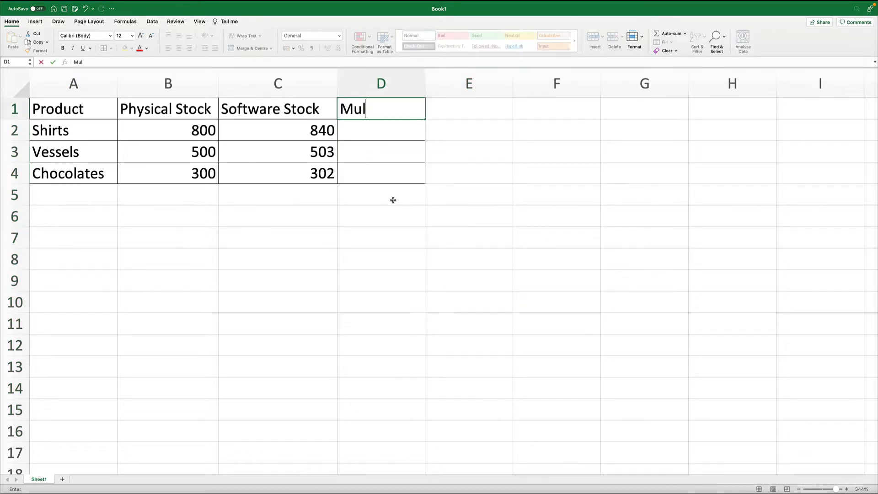
pyautogui.write('iply')
pyautogui.press('Return')
# - Enter the formula =B2*C2 in D2 and fill it down to D4
pyautogui.write('=')
pyautogui.press('Left')
pyautogui.press('Left')
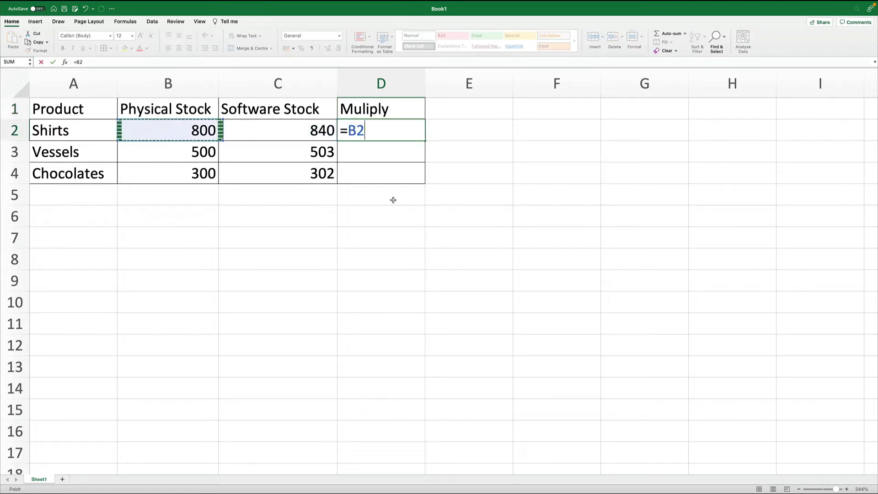
pyautogui.write('*')
pyautogui.press('Left')
pyautogui.hotkey('ctrl', 'Return')
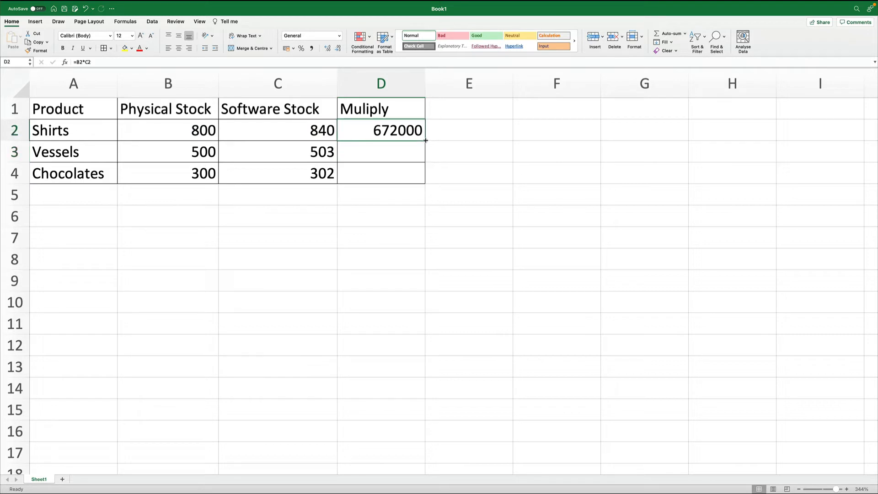
pyautogui.moveTo(426, 141); pyautogui.dragTo(427, 185)
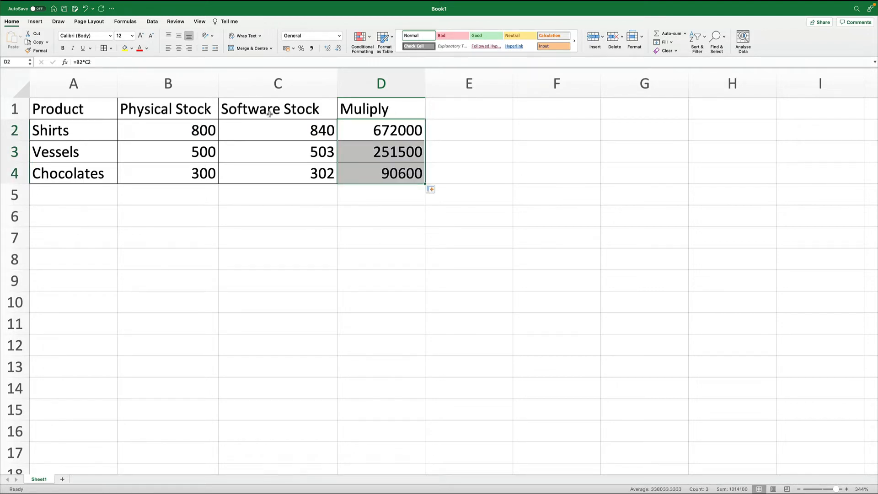
# - Change the B1 header to Physical Stock (A) and widen column B to fit
pyautogui.doubleClick(216, 104)
pyautogui.write('(')
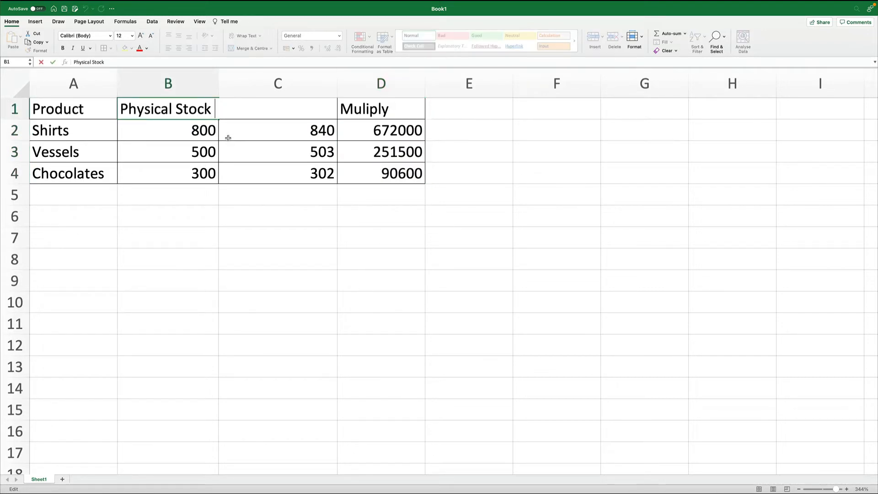
pyautogui.write('A)')
pyautogui.press('Return')
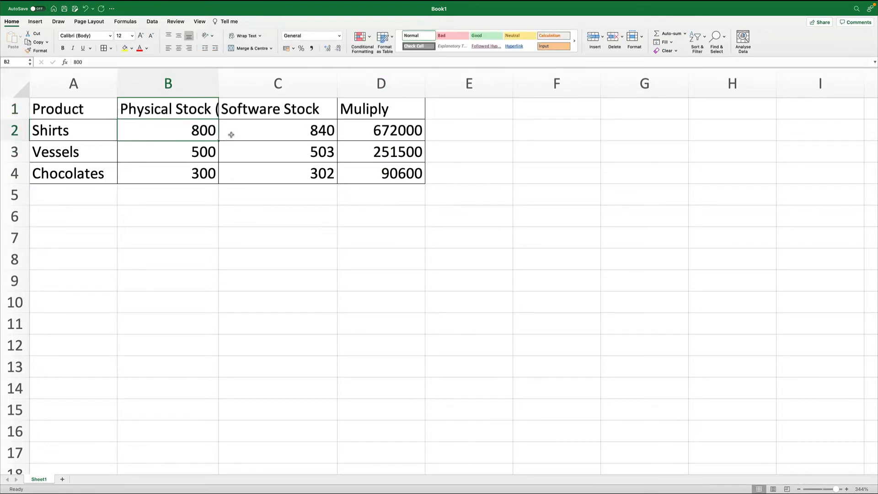
pyautogui.moveTo(220, 90); pyautogui.dragTo(255, 90)
# - Change the C1 header to Software Stock (B) and widen column C to fit
pyautogui.click(315, 83)
pyautogui.doubleClick(358, 103)
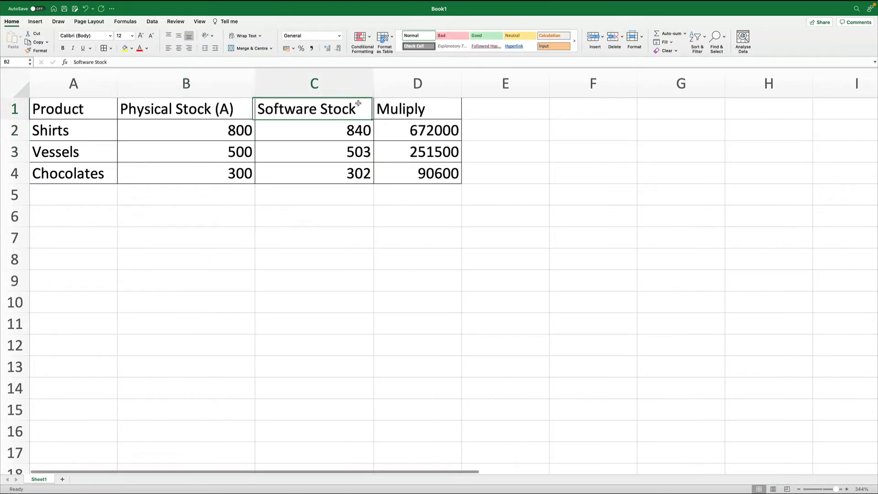
pyautogui.write('(B')
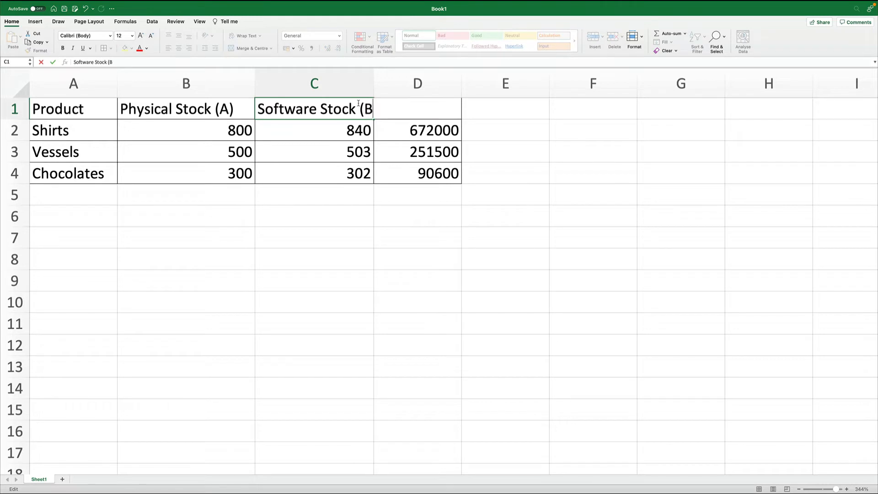
pyautogui.press('Return')
pyautogui.moveTo(374, 84); pyautogui.dragTo(388, 83)
# - Rename the B1 header to Selling Price (A)
pyautogui.click(434, 259)
pyautogui.doubleClick(207, 115)
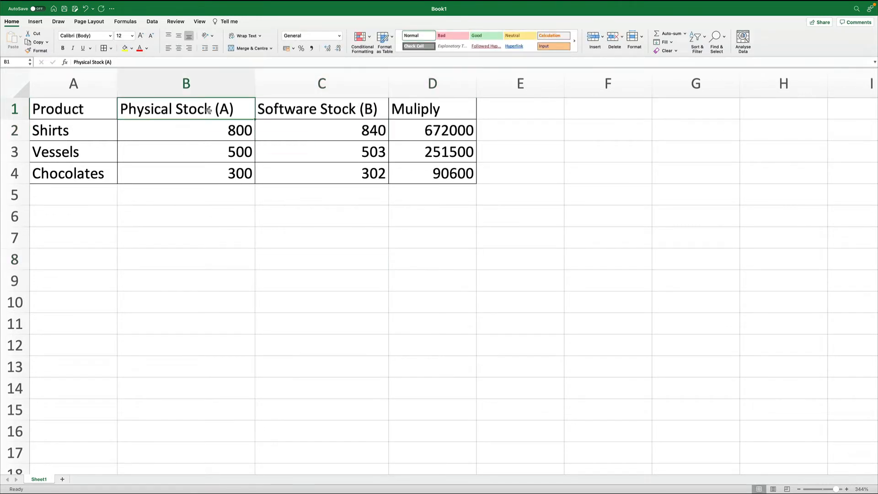
pyautogui.moveTo(209, 110); pyautogui.dragTo(124, 109)
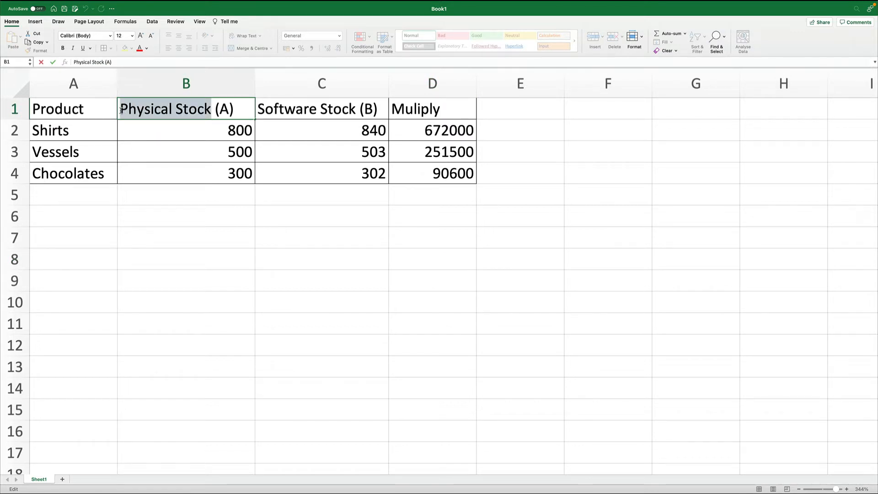
pyautogui.write('Sa')
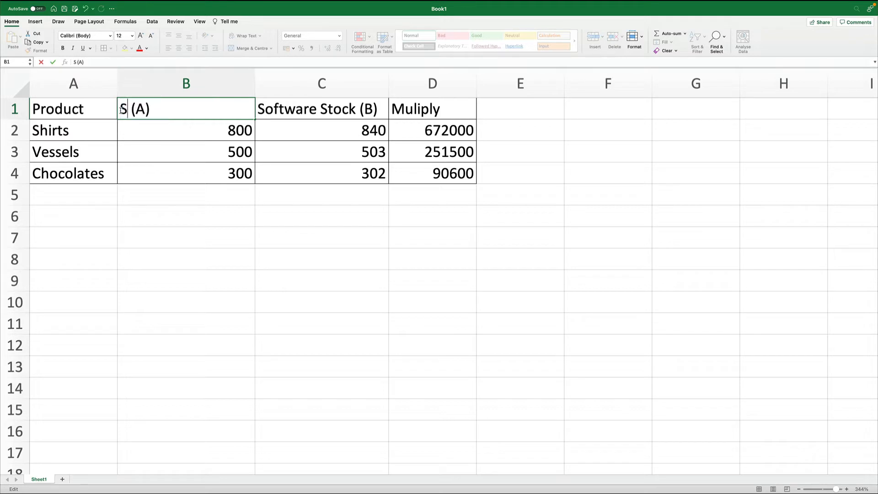
pyautogui.press('BackSpace')
pyautogui.write('elling Proce')
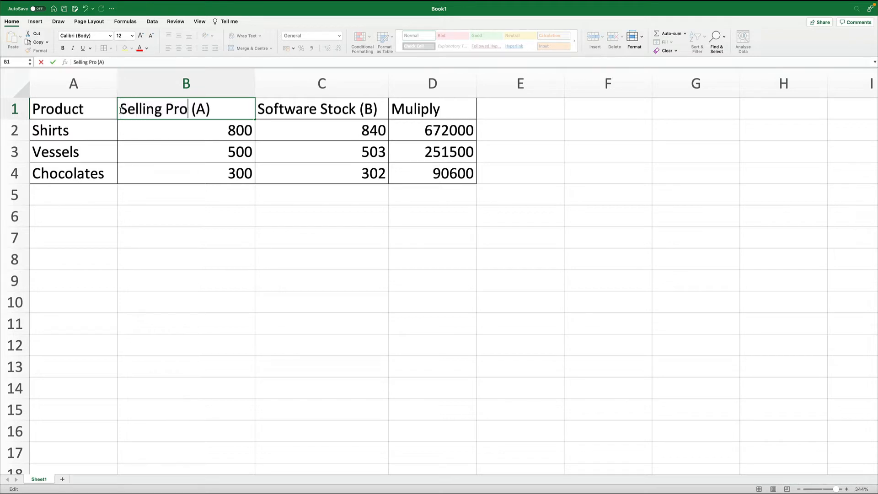
pyautogui.click(136, 127)
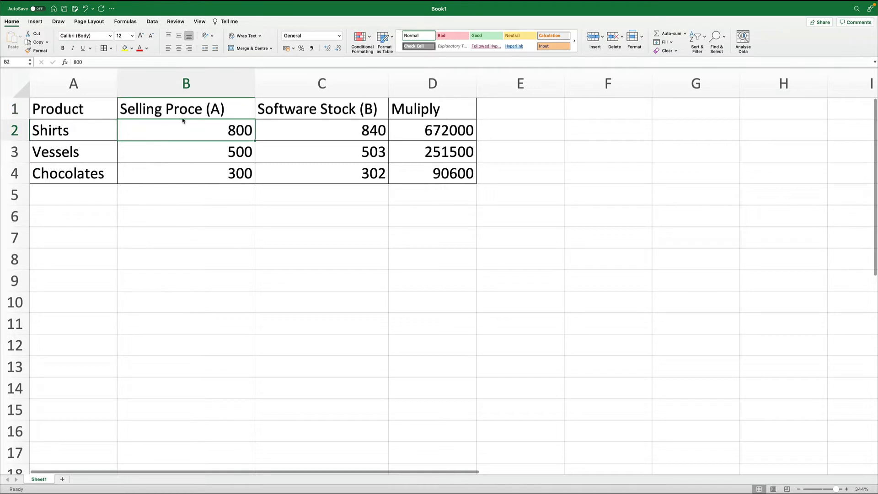
pyautogui.doubleClick(188, 109)
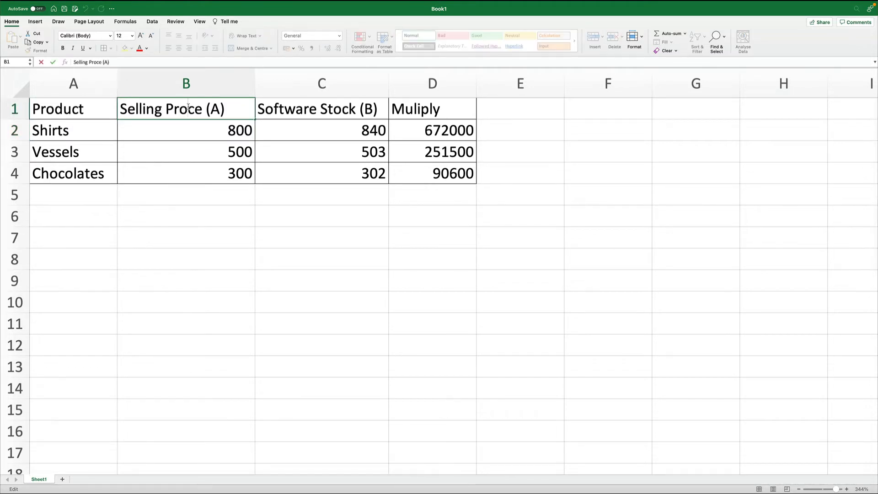
pyautogui.press('Delete')
pyautogui.write('i')
# - Rename the C1 header to Units Sold (B)
pyautogui.doubleClick(318, 109)
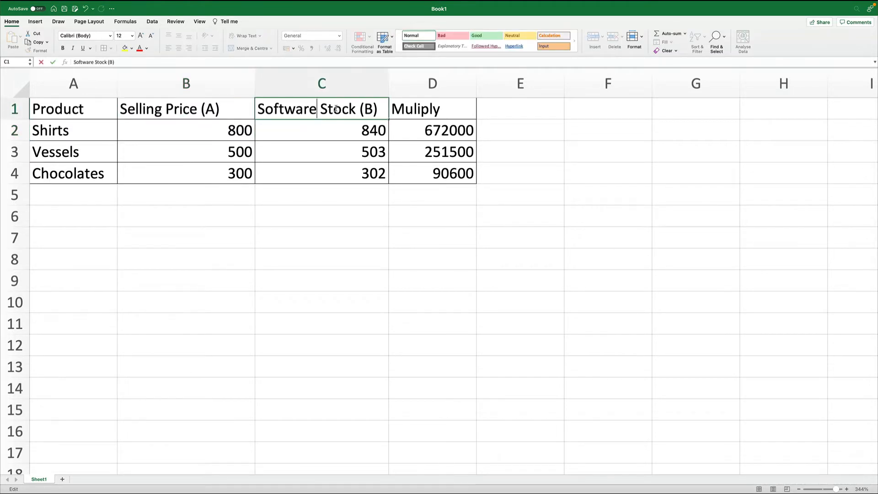
pyautogui.doubleClick(336, 109)
pyautogui.press('BackSpace')
pyautogui.press('BackSpace')
pyautogui.press('BackSpace')
pyautogui.press('BackSpace')
pyautogui.press('BackSpace')
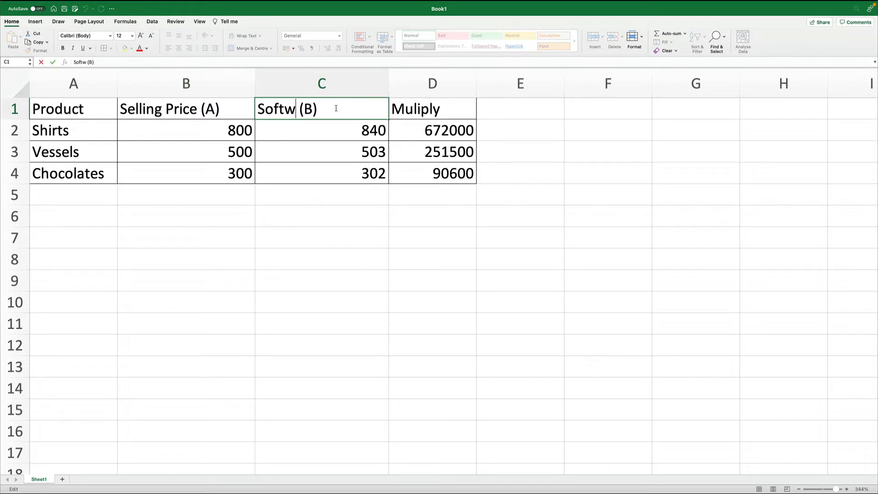
pyautogui.press('BackSpace')
pyautogui.press('BackSpace')
pyautogui.press('BackSpace')
pyautogui.press('BackSpace')
pyautogui.press('BackSpace')
pyautogui.write('Unit')
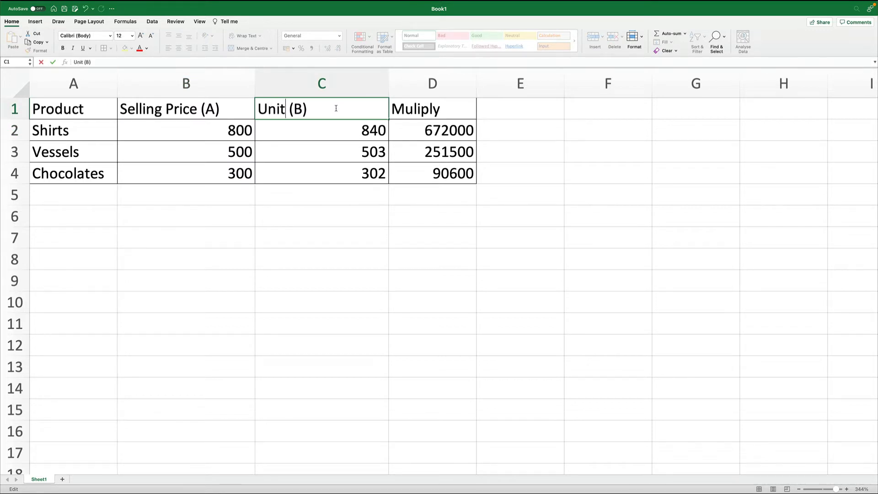
pyautogui.write('s Solt')
pyautogui.press('BackSpace')
pyautogui.write('d')
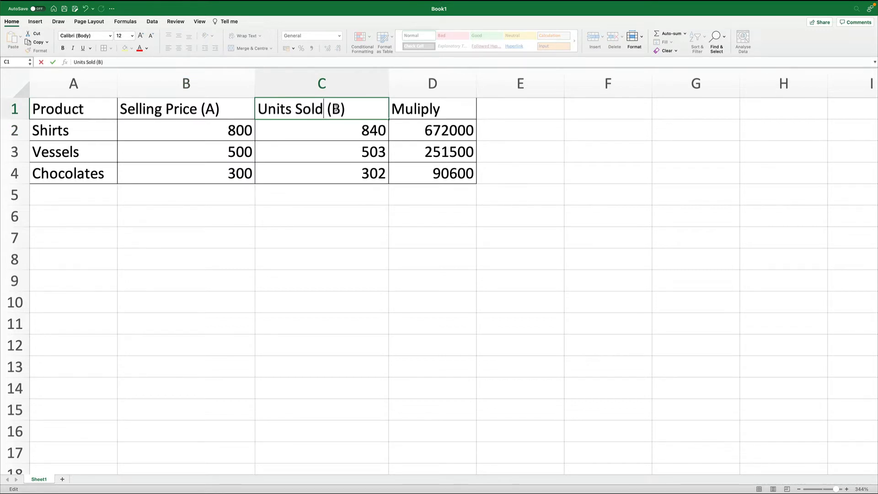
pyautogui.press('Return')
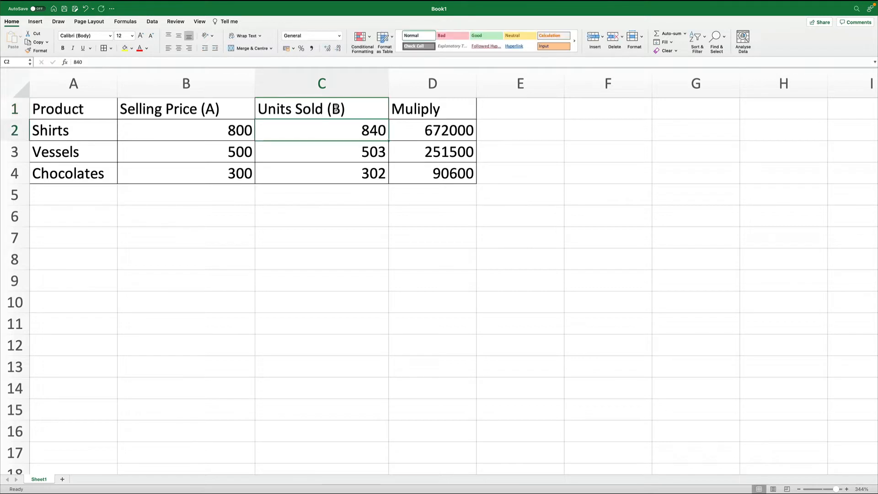
pyautogui.click(413, 109)
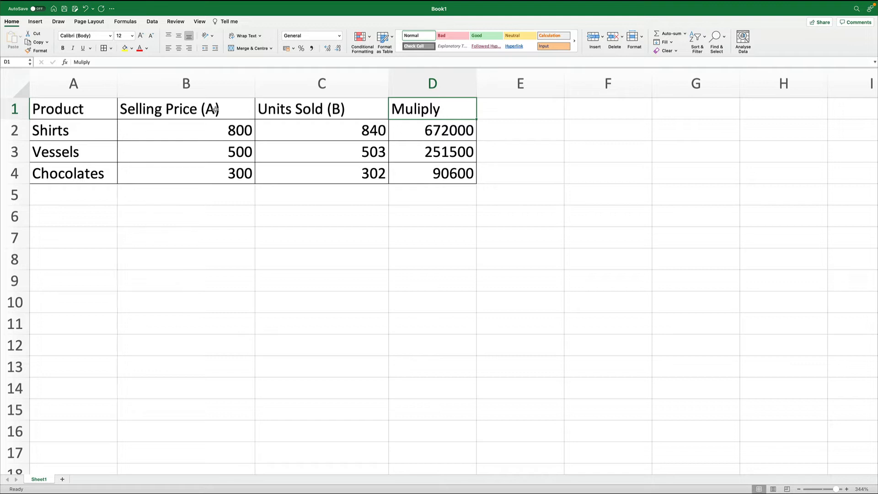
# - Change the D1 header to Muliply (A*B) and widen column D to fit
pyautogui.doubleClick(458, 109)
pyautogui.write('(')
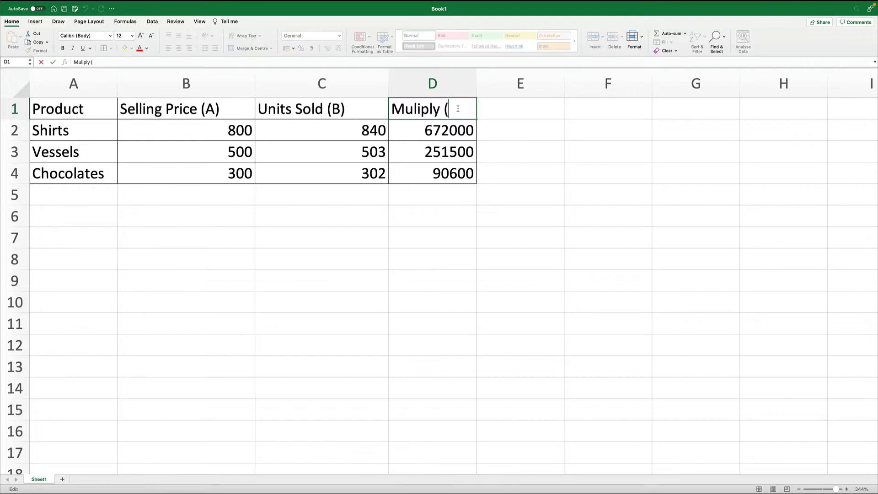
pyautogui.write('A*B)')
pyautogui.press('Return')
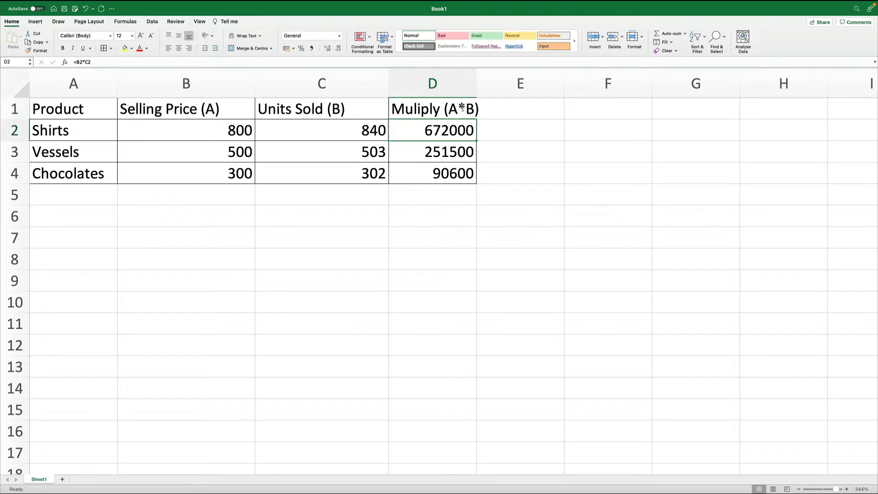
pyautogui.moveTo(477, 83); pyautogui.dragTo(489, 82)
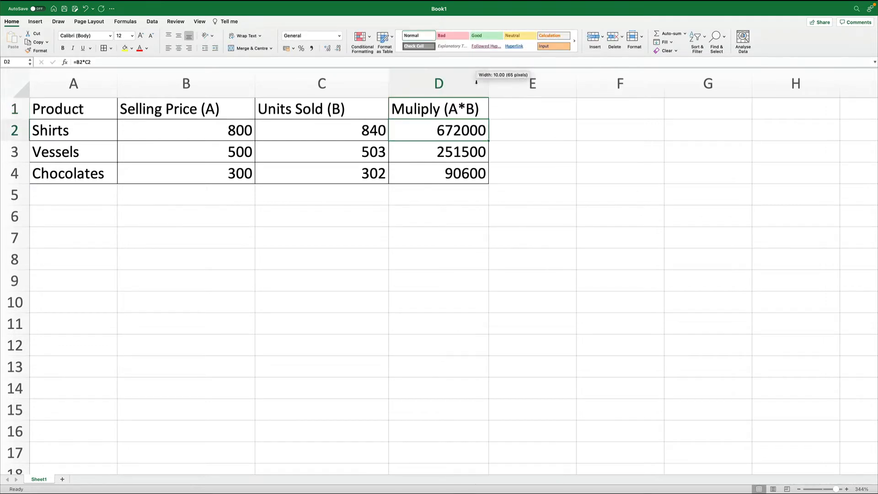
# - Add the header Divide (A/B) in cell E1
pyautogui.click(532, 107)
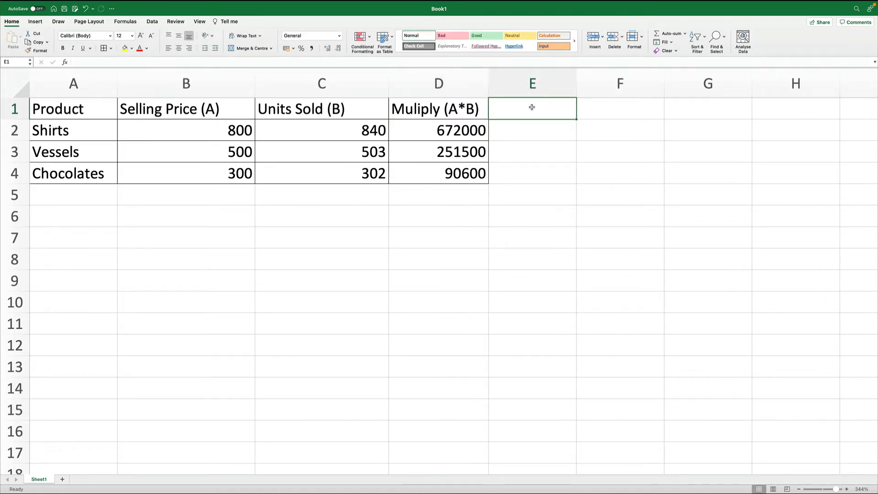
pyautogui.write('Divide')
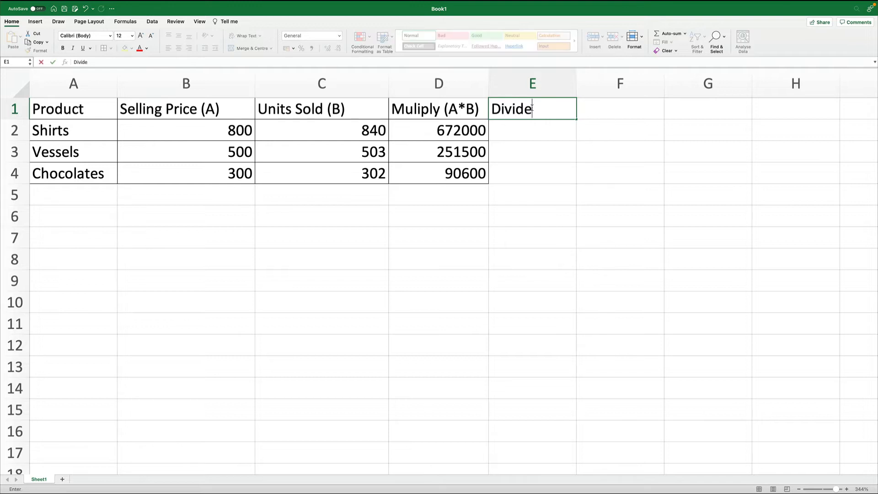
pyautogui.write(' (A/B)')
pyautogui.press('Return')
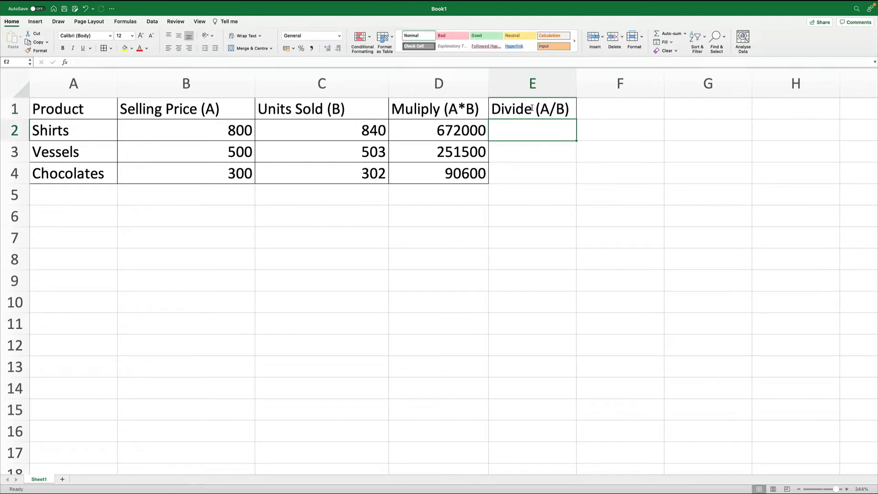
# - Enter the formula =B2/C2 in E2 and fill it down to E4
pyautogui.write('=B2/')
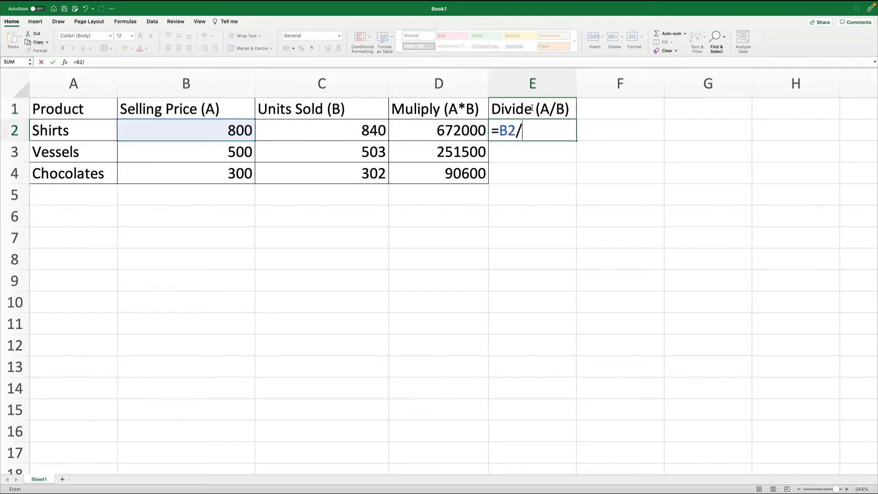
pyautogui.write('C2')
pyautogui.press('Return')
pyautogui.click(558, 134)
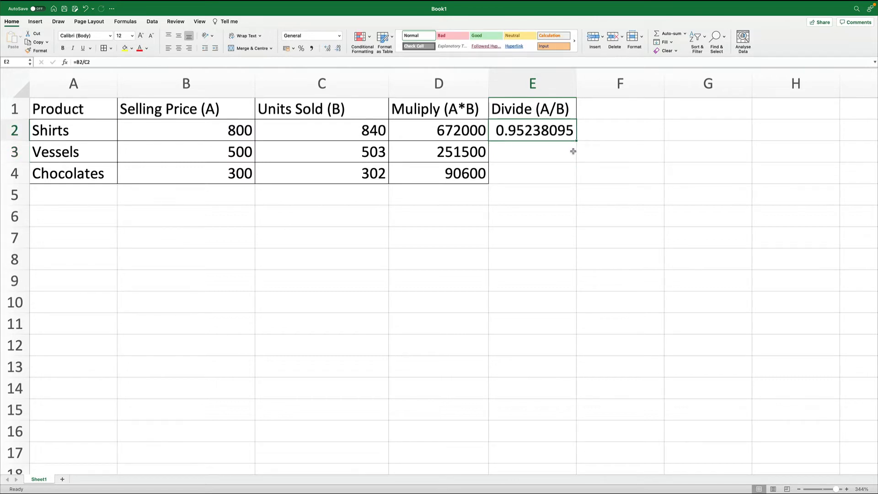
pyautogui.moveTo(577, 141)
pyautogui.mouseDown()
pyautogui.moveTo(575, 168)
pyautogui.moveTo(576, 140)
pyautogui.mouseUp()
pyautogui.doubleClick(577, 140)
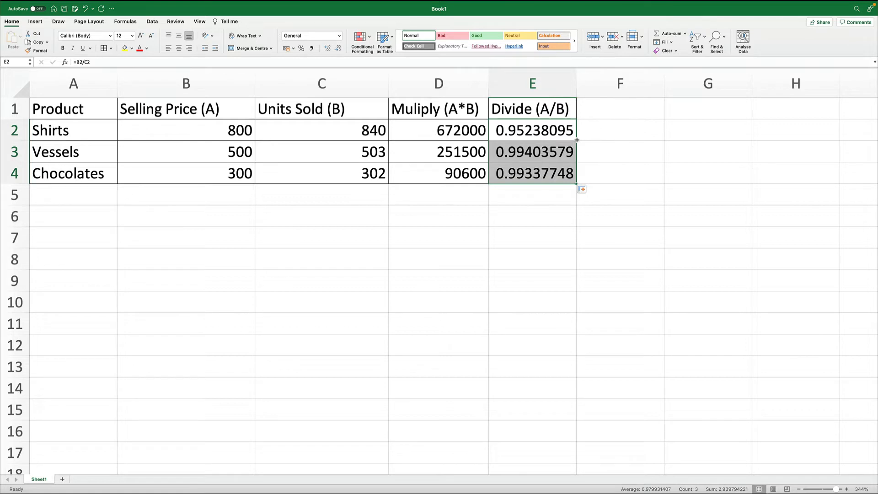
# - Reduce the decimal places of the Divide column's results to two
pyautogui.click(534, 257)
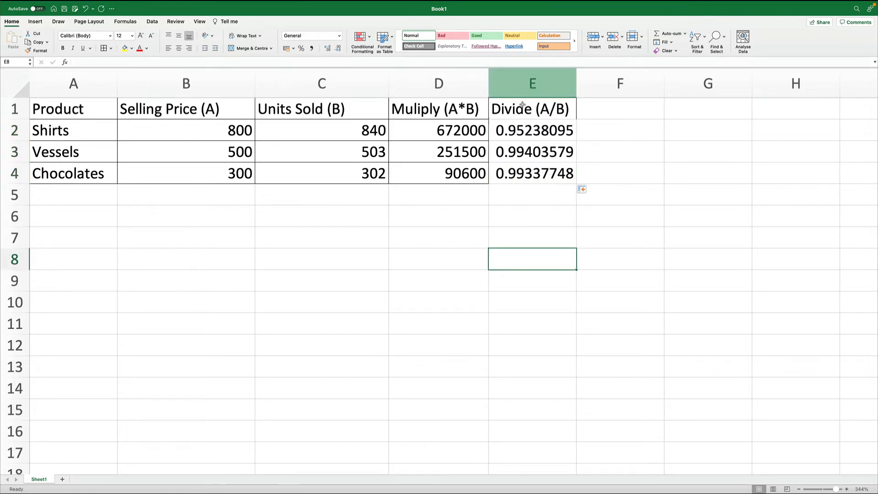
pyautogui.moveTo(529, 123); pyautogui.dragTo(532, 302)
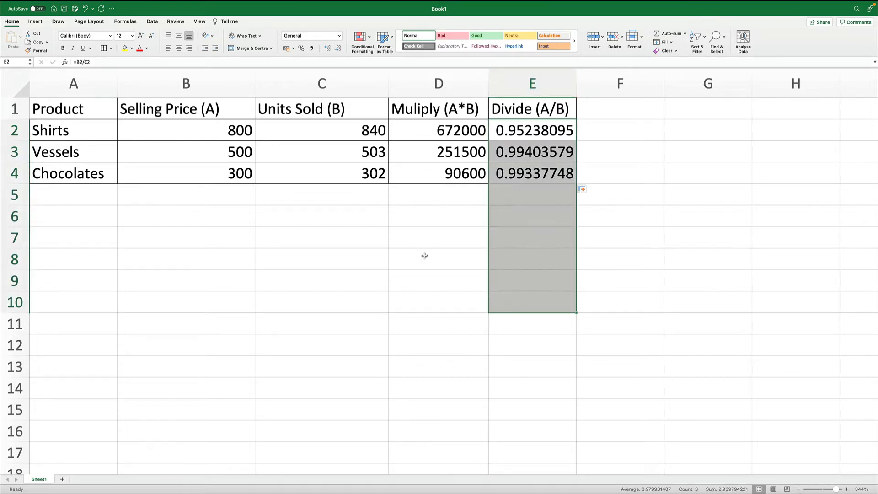
pyautogui.click(338, 49)
pyautogui.click(338, 48)
pyautogui.click(338, 49)
pyautogui.click(338, 48)
pyautogui.click(338, 49)
pyautogui.click(338, 48)
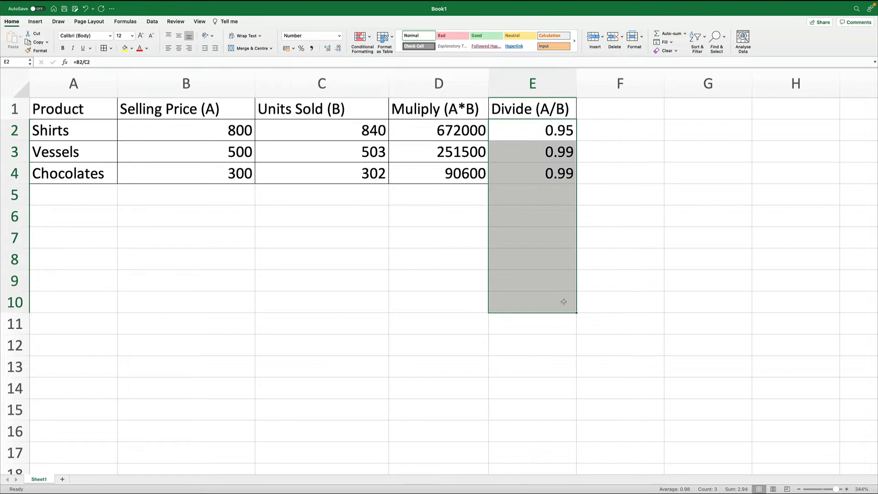
# - Add the header Add (A+B) in cell F1, correcting the closing bracket
pyautogui.click(687, 254)
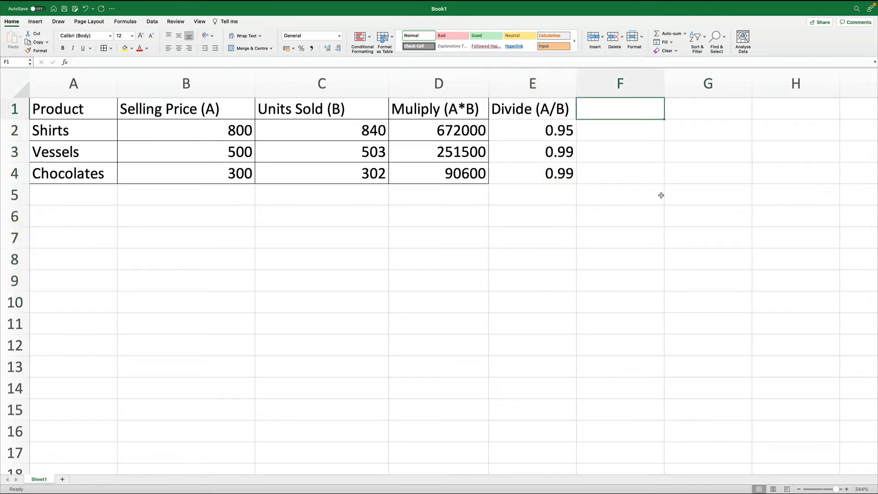
pyautogui.write('Add (A+B_')
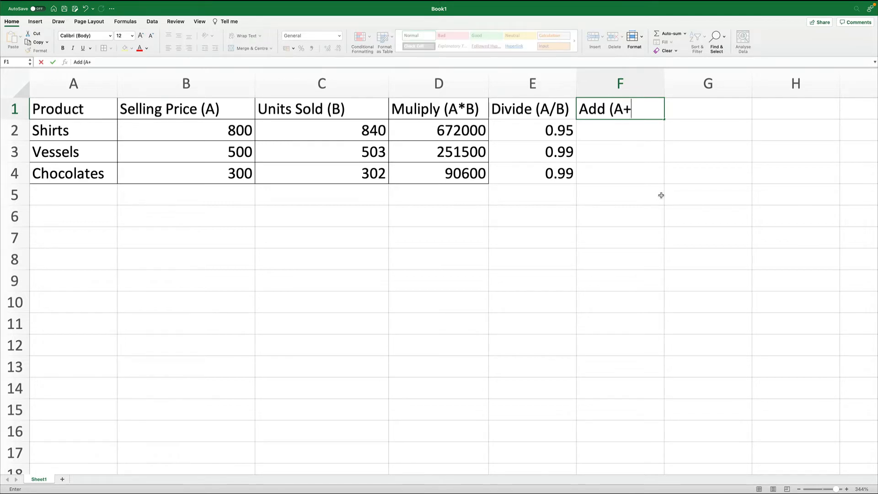
pyautogui.press('Return')
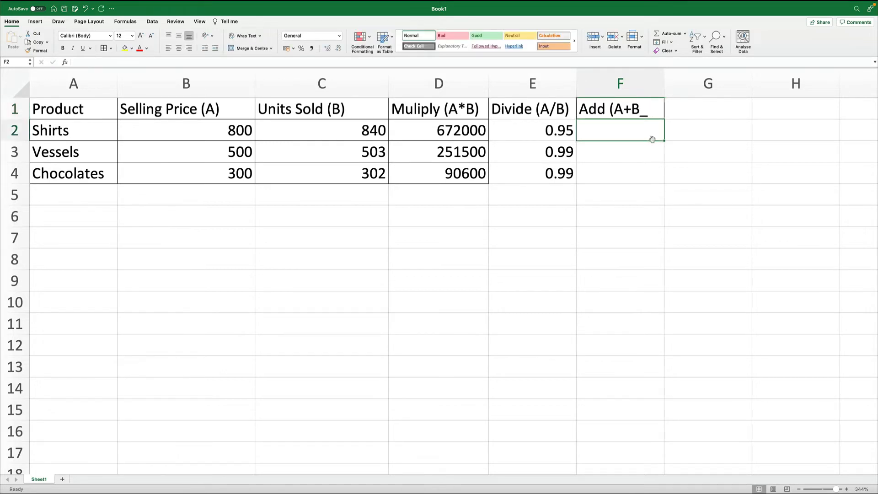
pyautogui.doubleClick(652, 112)
pyautogui.press('BackSpace')
pyautogui.write(')')
pyautogui.press('Return')
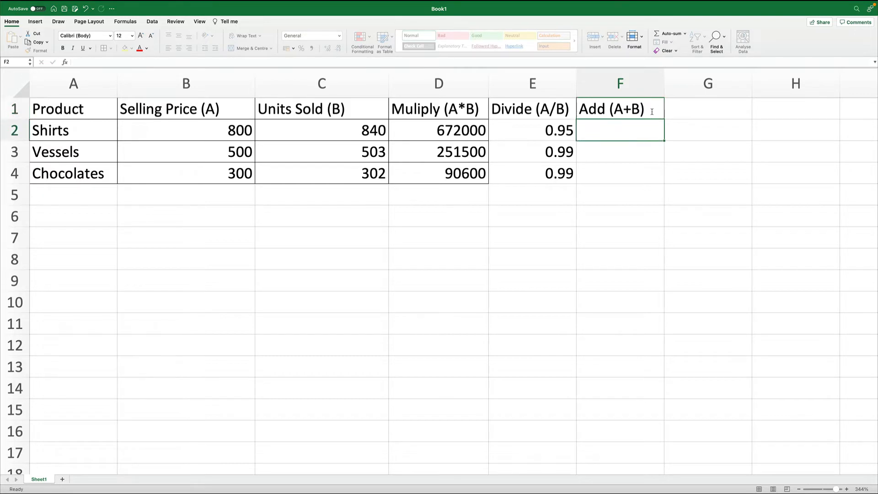
# - Enter a formula in F2 that adds B2 and C2
pyautogui.write('=')
pyautogui.press('Left')
pyautogui.press('Left')
pyautogui.press('Left')
pyautogui.press('Left')
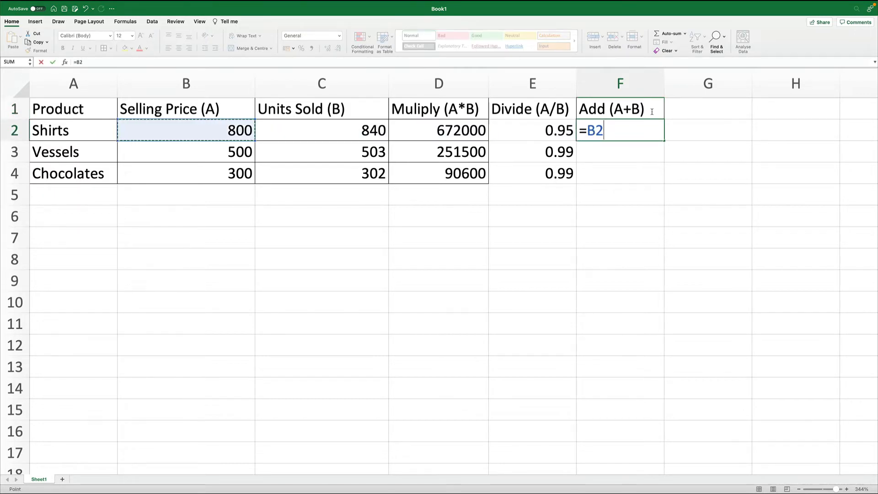
pyautogui.write('+')
pyautogui.press('Left')
pyautogui.press('Left')
pyautogui.press('Left')
pyautogui.press('Return')
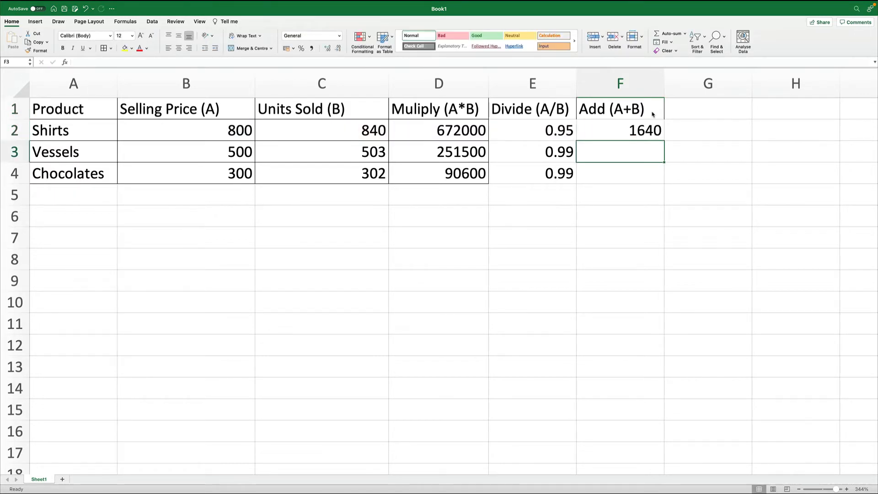
# - Copy F2's addition formula into F3 and F4
pyautogui.press('Up')
pyautogui.press('super+c')
pyautogui.press('Down')
pyautogui.press('super+v')
pyautogui.press('Down')
pyautogui.press('super+v')
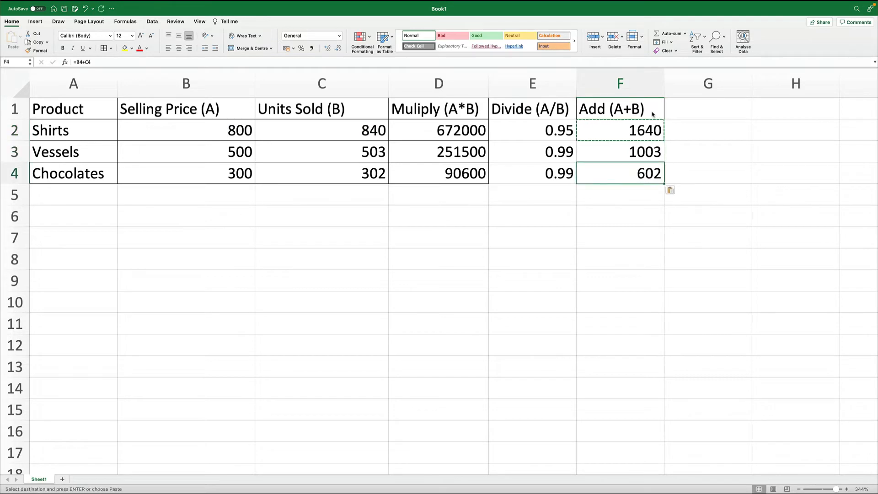
# - Apply borders to all cells of the table A1:F4
pyautogui.click(642, 314)
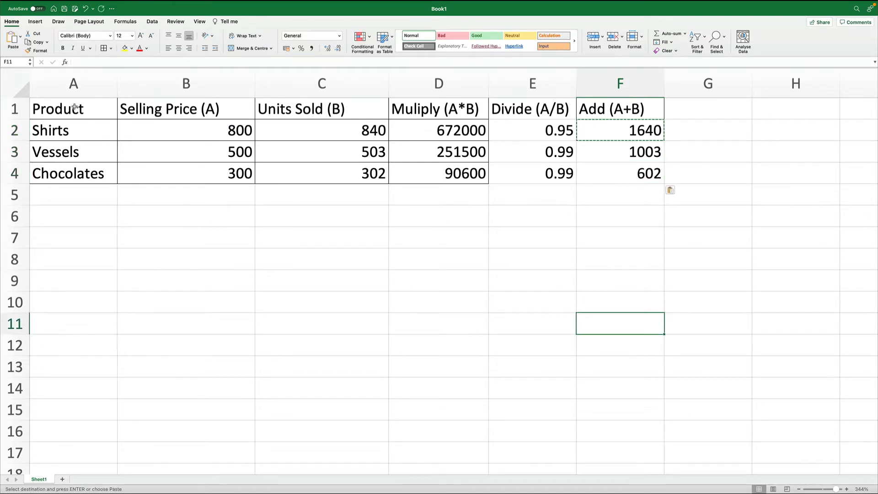
pyautogui.moveTo(76, 107); pyautogui.dragTo(640, 174)
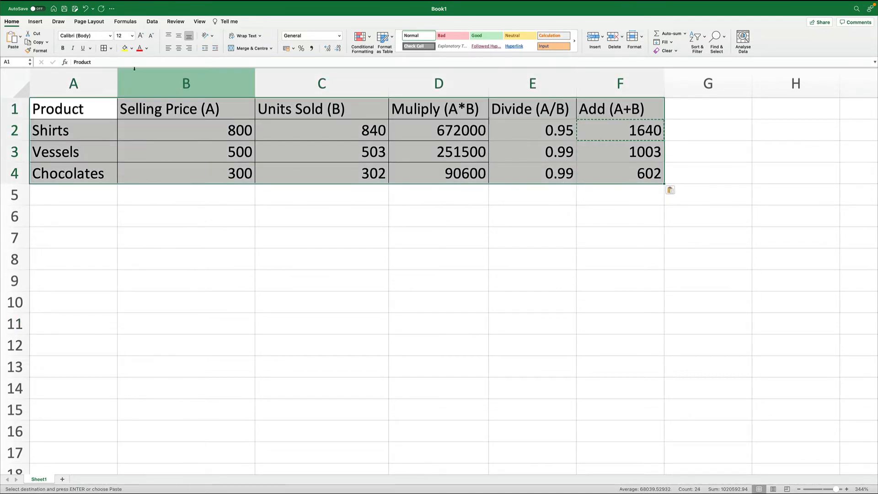
pyautogui.click(103, 49)
pyautogui.click(527, 273)
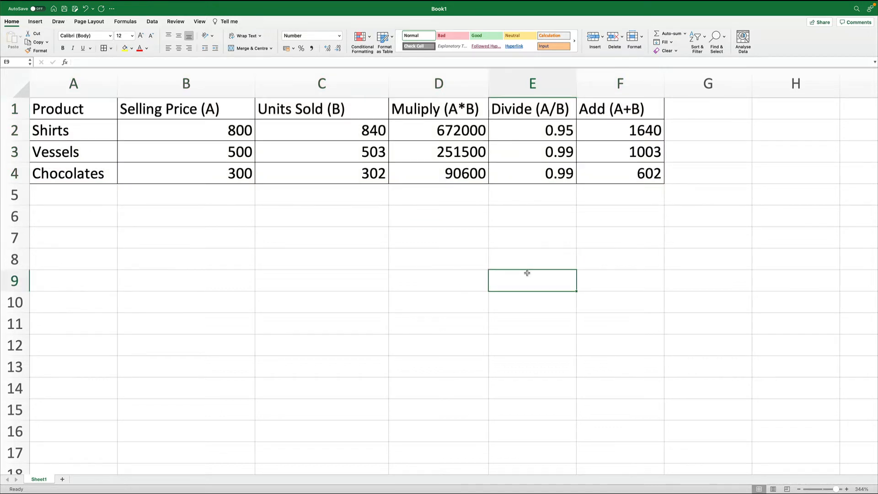
pyautogui.press('Left')
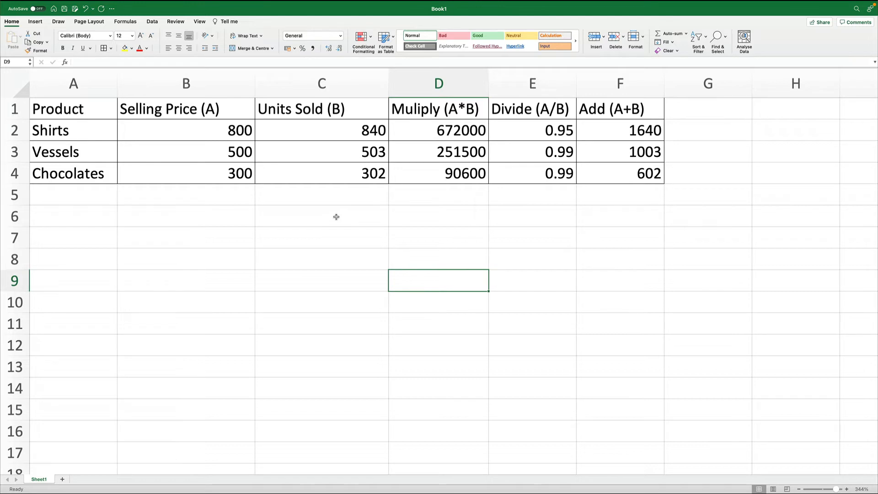
pyautogui.click(373, 38)
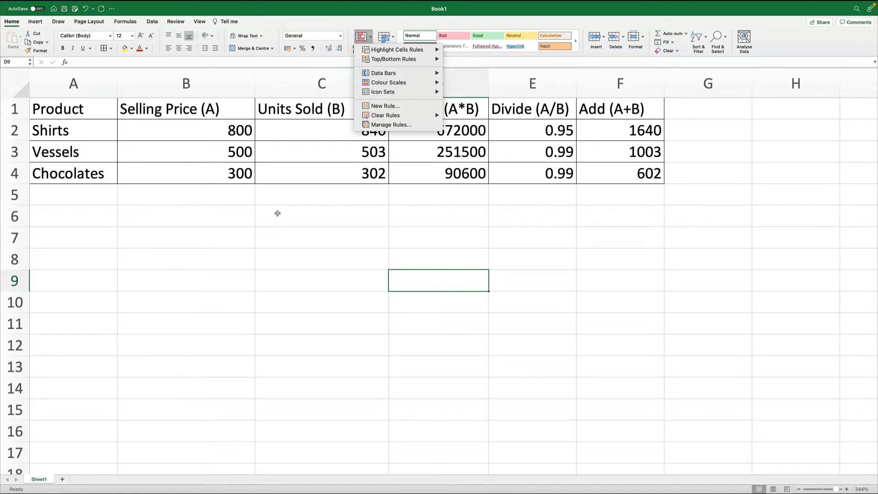
pyautogui.click(274, 242)
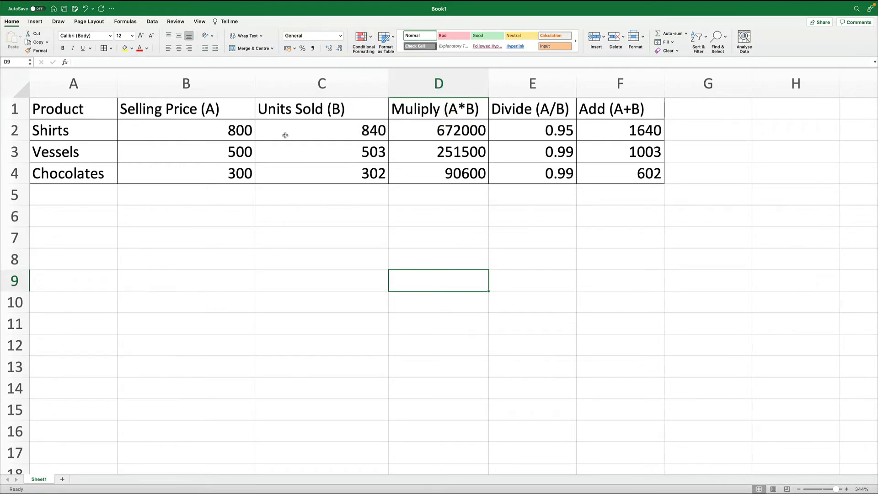
# - Highlight cells in B2:F4 greater than 500 with a light red fill and dark red text using conditional formatting
pyautogui.moveTo(232, 133); pyautogui.dragTo(628, 178)
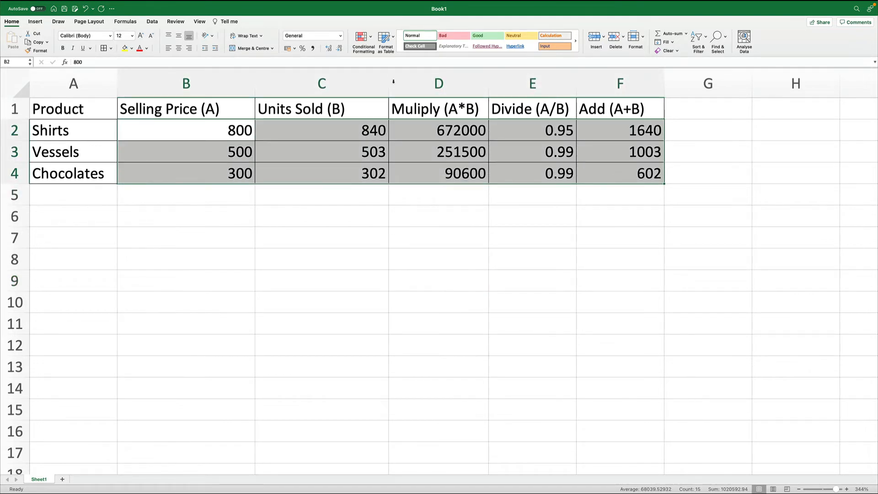
pyautogui.click(371, 36)
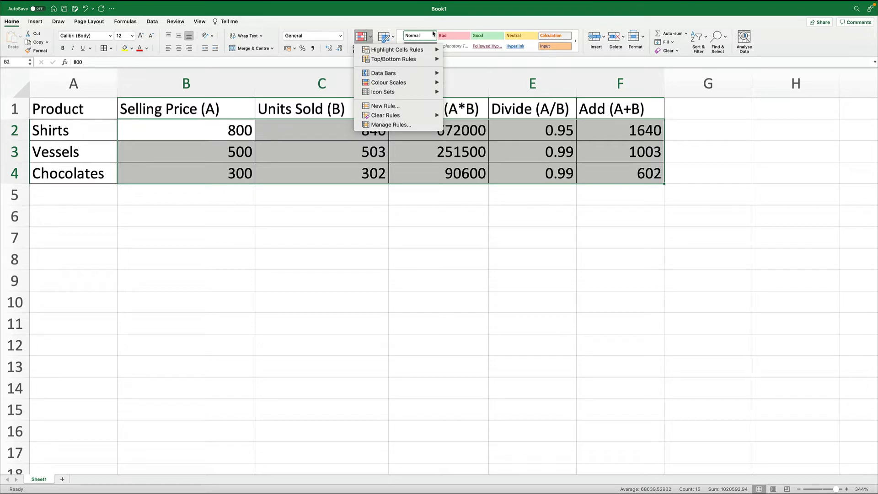
pyautogui.moveTo(423, 49)
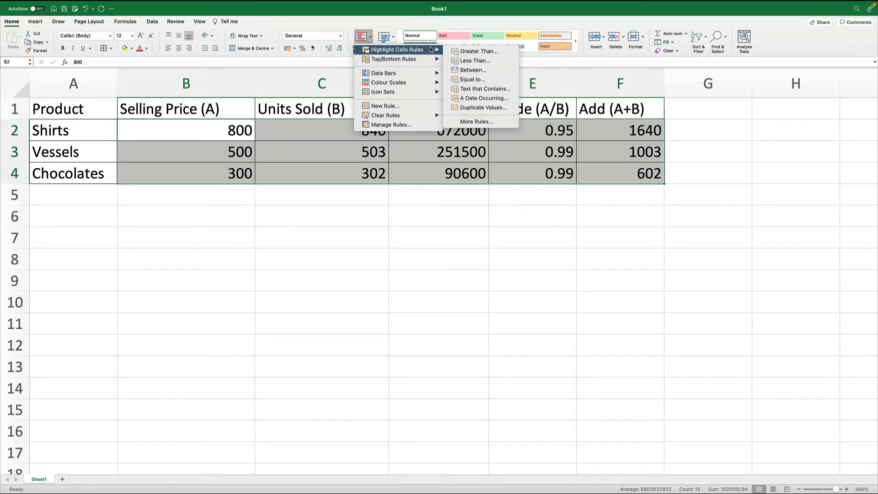
pyautogui.click(474, 52)
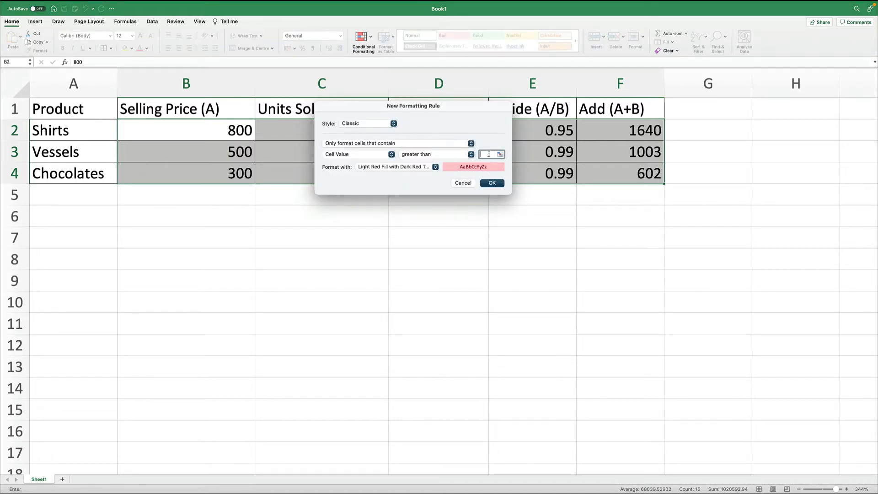
pyautogui.write('500')
pyautogui.click(436, 167)
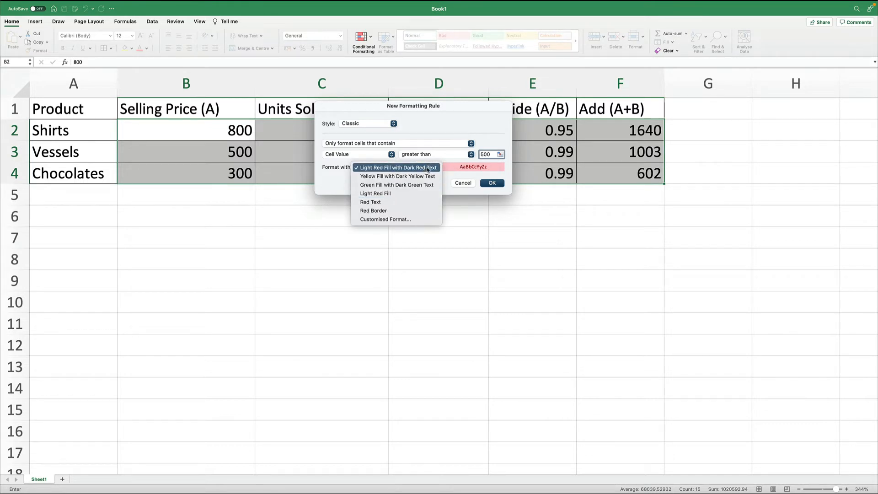
pyautogui.click(428, 169)
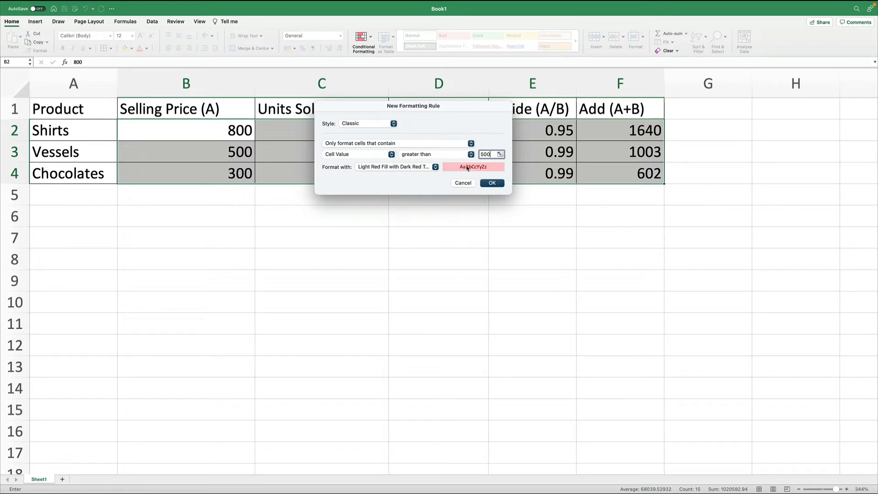
pyautogui.click(492, 182)
pyautogui.click(512, 300)
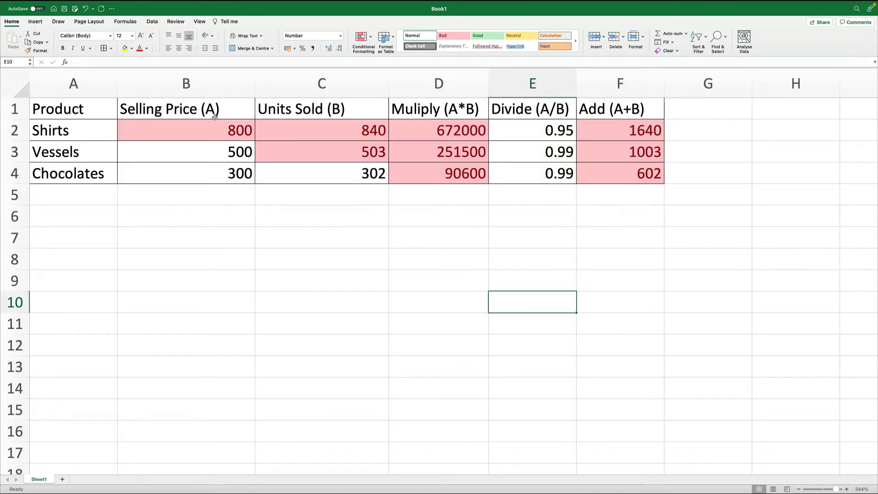
# - Copy the B2:F4 data and paste it three times below, filling rows 5 to 13
pyautogui.moveTo(215, 127); pyautogui.dragTo(607, 175)
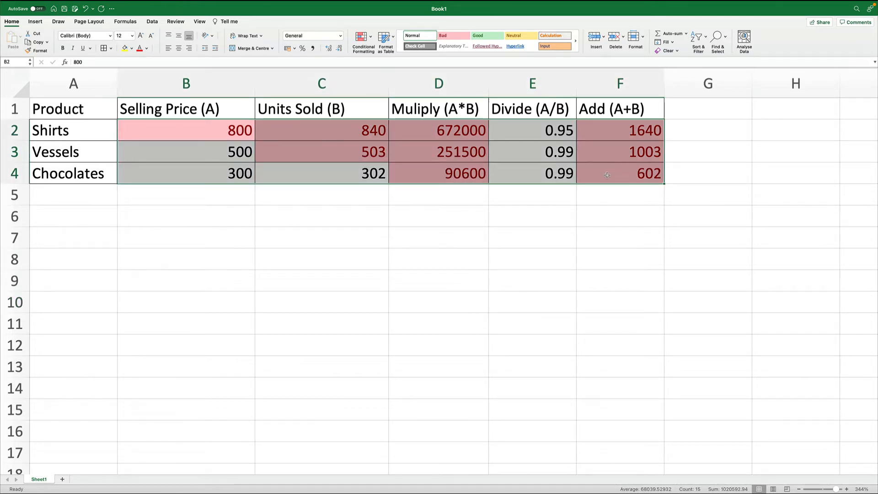
pyautogui.hotkey('ctrl', 'c')
pyautogui.press('Down')
pyautogui.press('Down')
pyautogui.press('Down')
pyautogui.hotkey('ctrl', 'v')
pyautogui.press('Down')
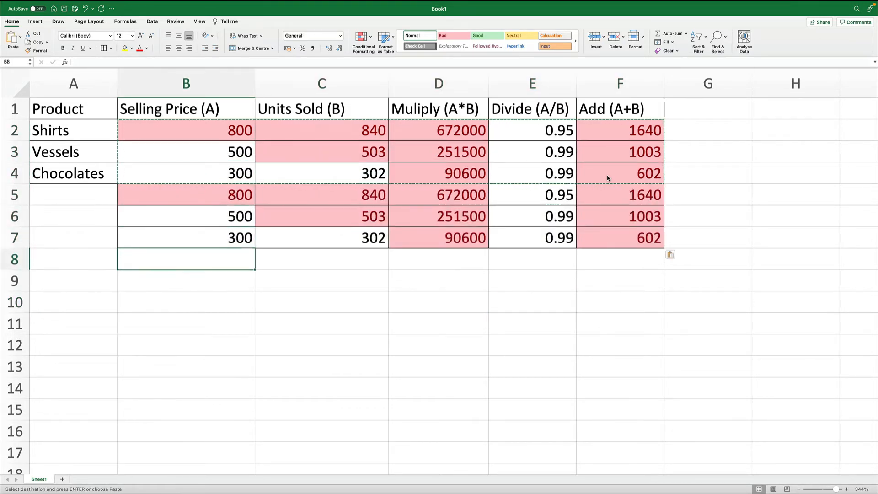
pyautogui.hotkey('ctrl', 'v')
pyautogui.press('Down')
pyautogui.press('Down')
pyautogui.press('Down')
pyautogui.hotkey('ctrl', 'v')
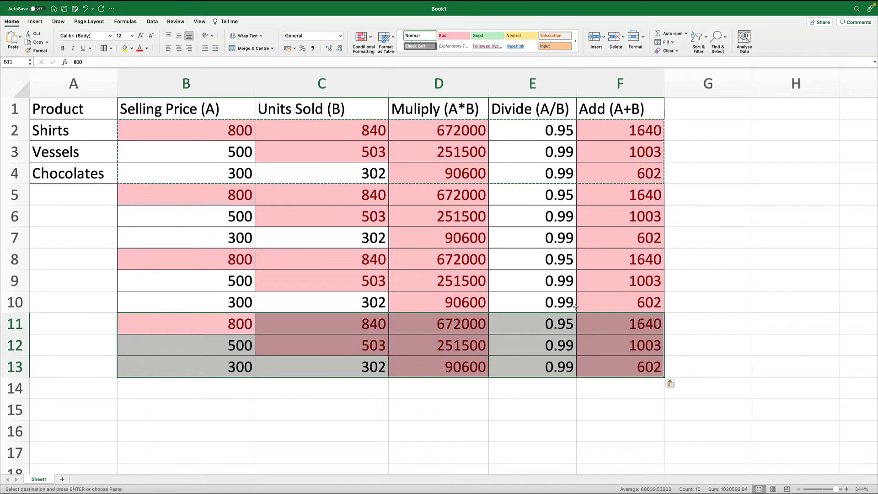
# - Copy the product names in A2:A4 and paste them into A5, A8 and A11 to fill column A down to row 13
pyautogui.click(588, 447)
pyautogui.click(94, 136)
pyautogui.moveTo(95, 136); pyautogui.dragTo(97, 176)
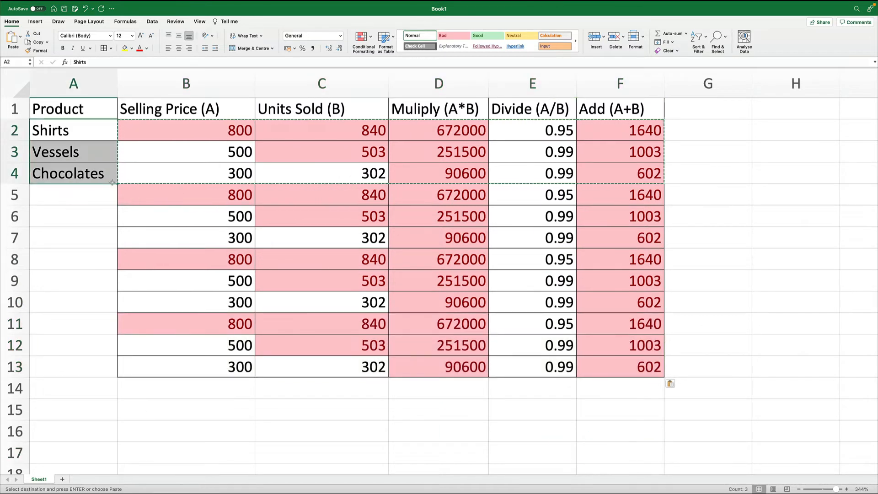
pyautogui.hotkey('ctrl', 'c')
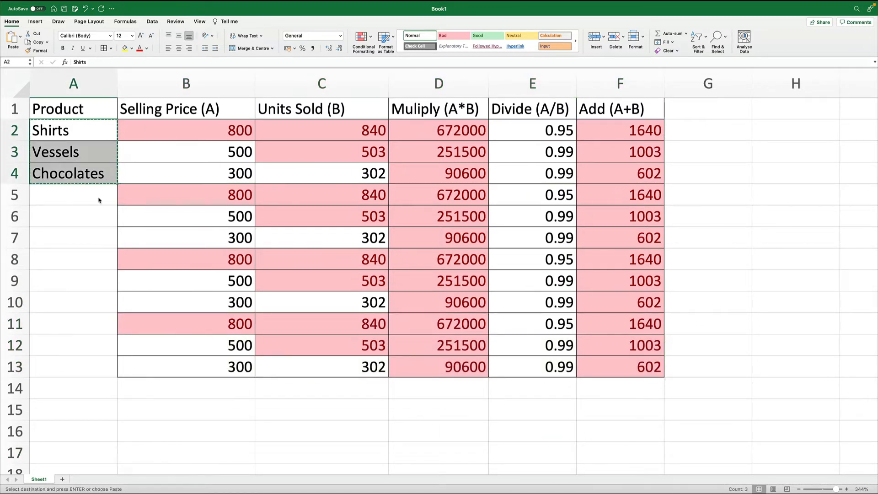
pyautogui.click(98, 197)
pyautogui.hotkey('ctrl', 'v')
pyautogui.press('Down')
pyautogui.press('Down')
pyautogui.press('Down')
pyautogui.press('Down')
pyautogui.press('Up')
pyautogui.hotkey('ctrl', 'v')
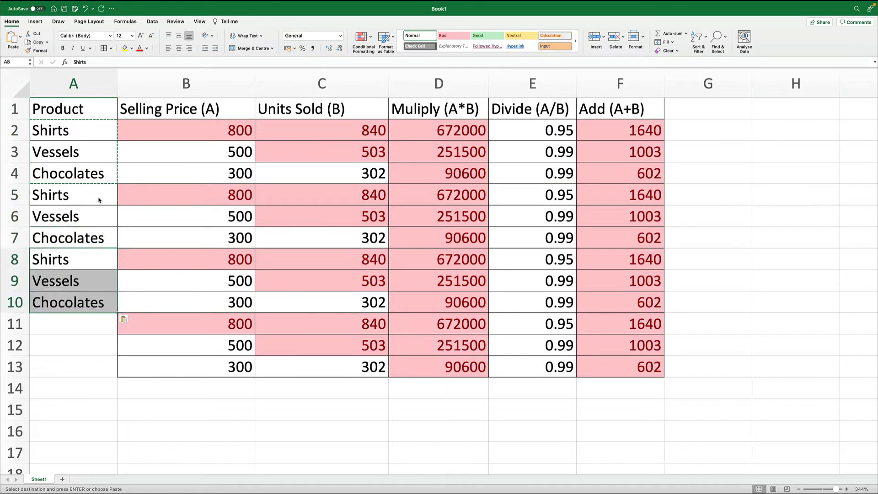
pyautogui.press('Down')
pyautogui.press('Down')
pyautogui.press('Down')
pyautogui.hotkey('ctrl', 'v')
pyautogui.click(344, 432)
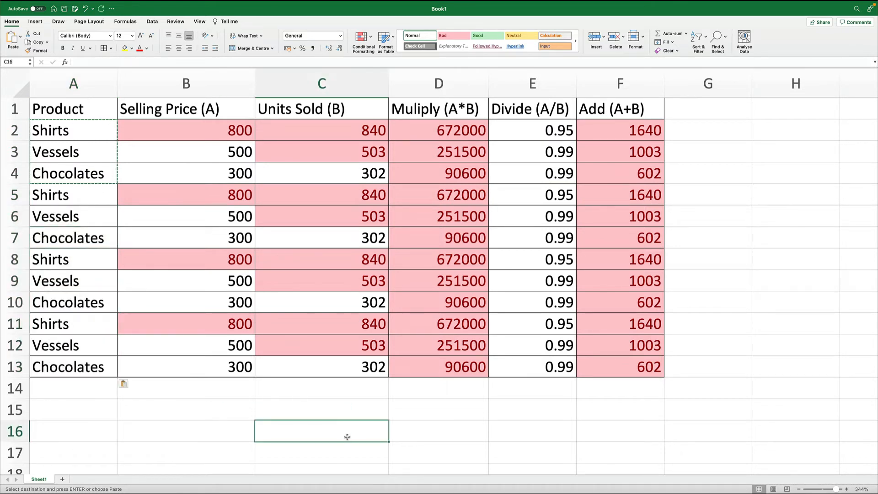
# - Highlight cells in B2:F13 less than 400 with a yellow fill and dark yellow text using conditional formatting
pyautogui.moveTo(210, 131); pyautogui.dragTo(632, 368)
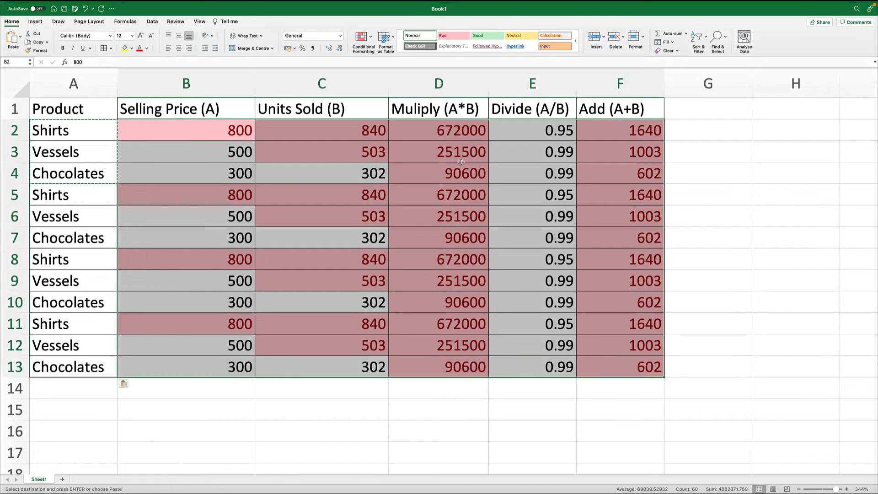
pyautogui.click(363, 39)
pyautogui.moveTo(389, 49)
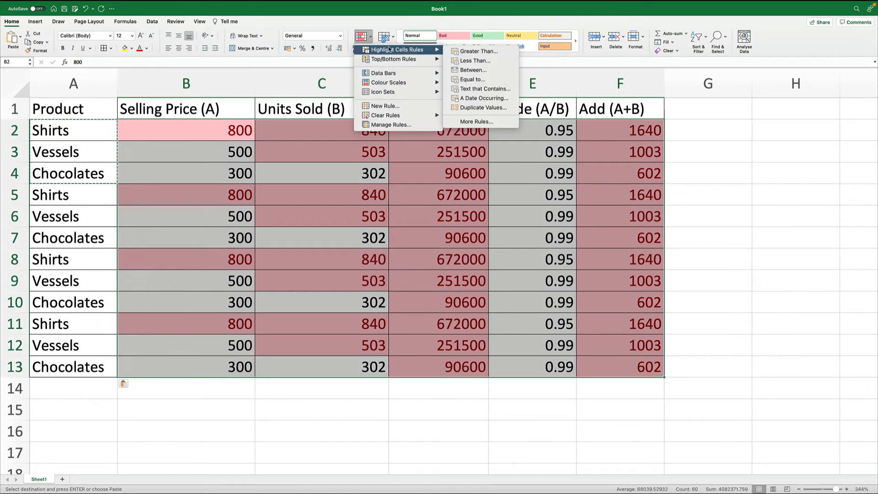
pyautogui.click(476, 60)
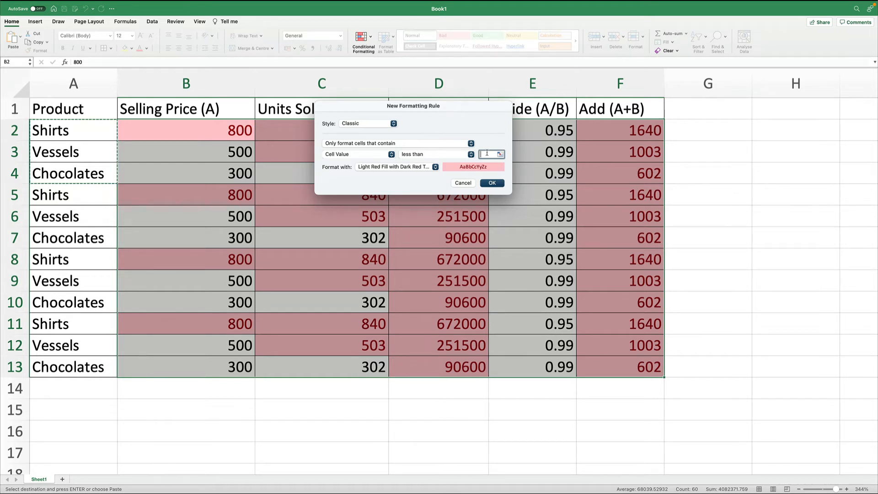
pyautogui.write('400')
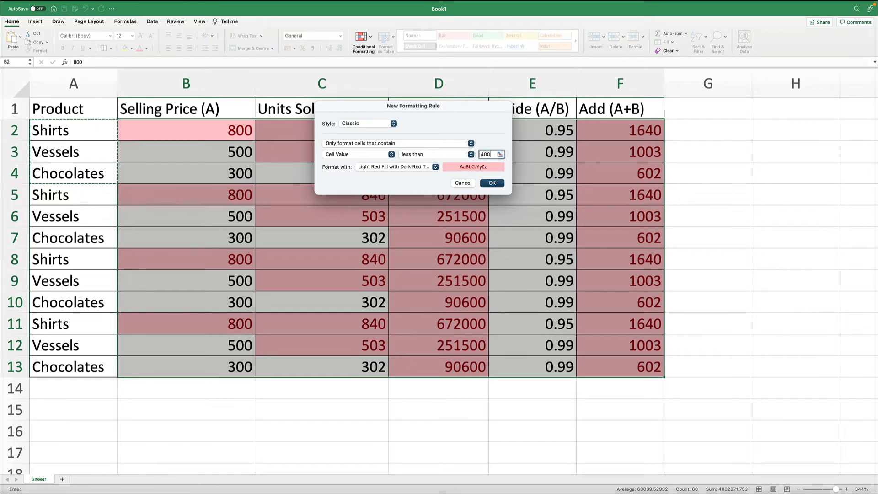
pyautogui.click(424, 167)
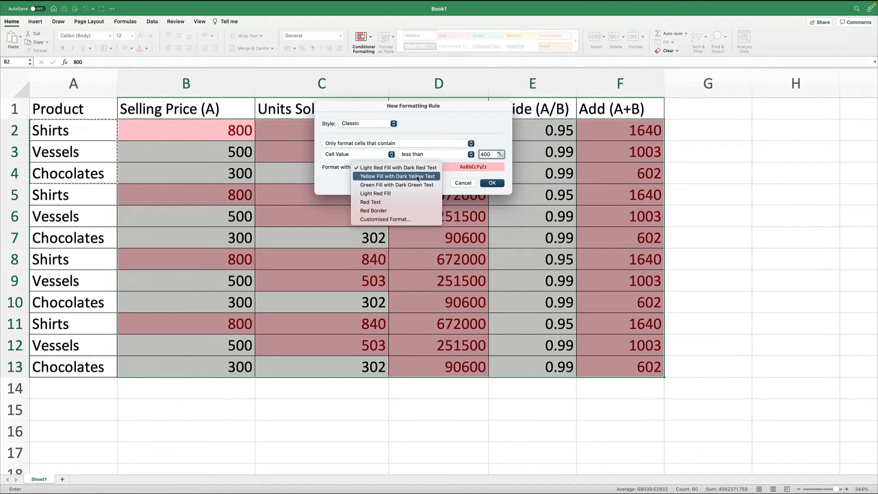
pyautogui.click(419, 178)
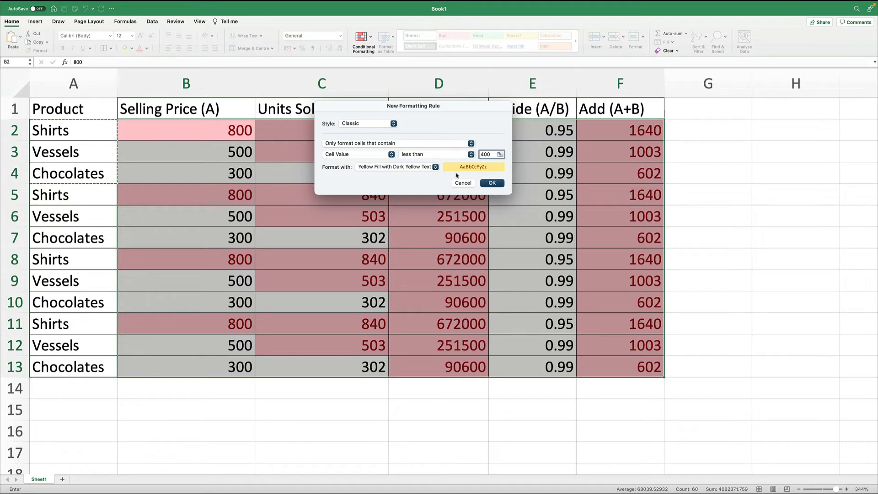
pyautogui.click(493, 185)
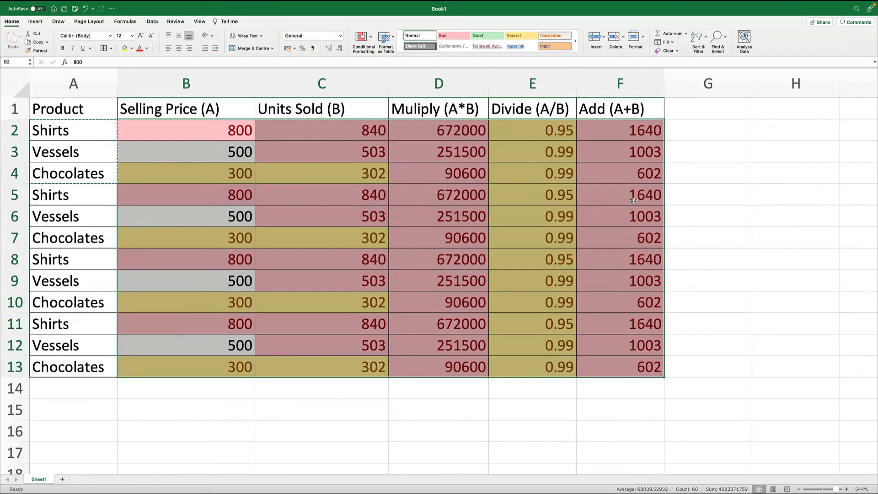
pyautogui.click(701, 220)
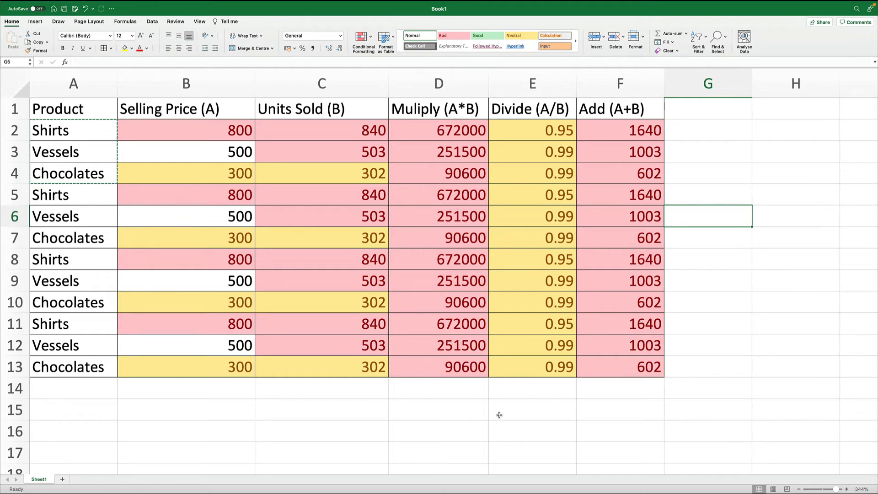
# - Rename the worksheet as Main Data
pyautogui.doubleClick(39, 479)
pyautogui.write('Main Da')
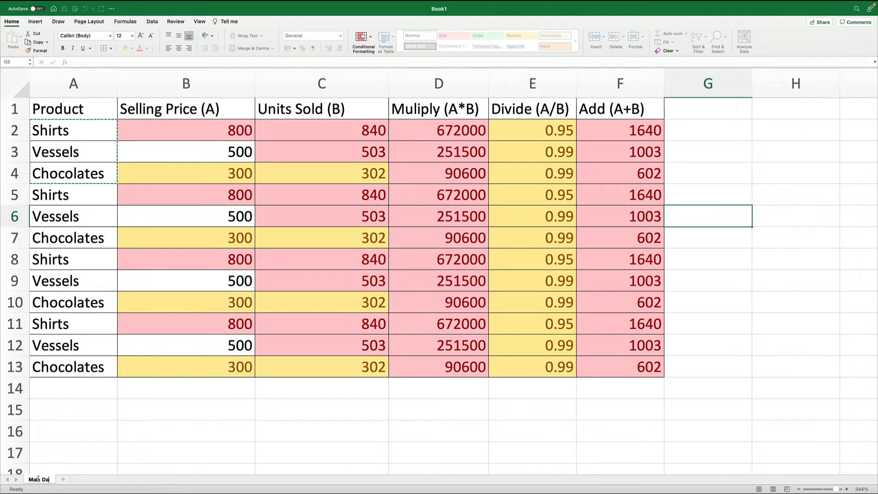
pyautogui.write('ta')
pyautogui.press('Return')
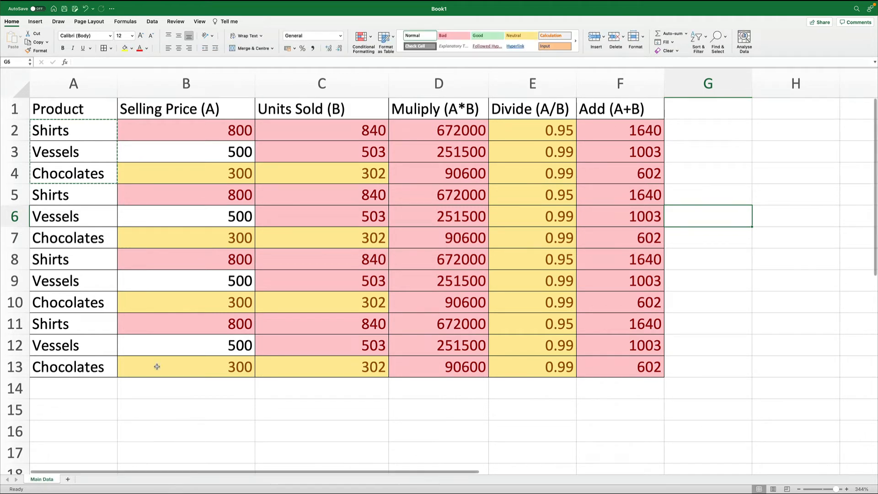
# - Total the Selling Price values B2:B13 in cell B14 with AutoSum
pyautogui.click(161, 388)
pyautogui.moveTo(212, 129); pyautogui.dragTo(229, 392)
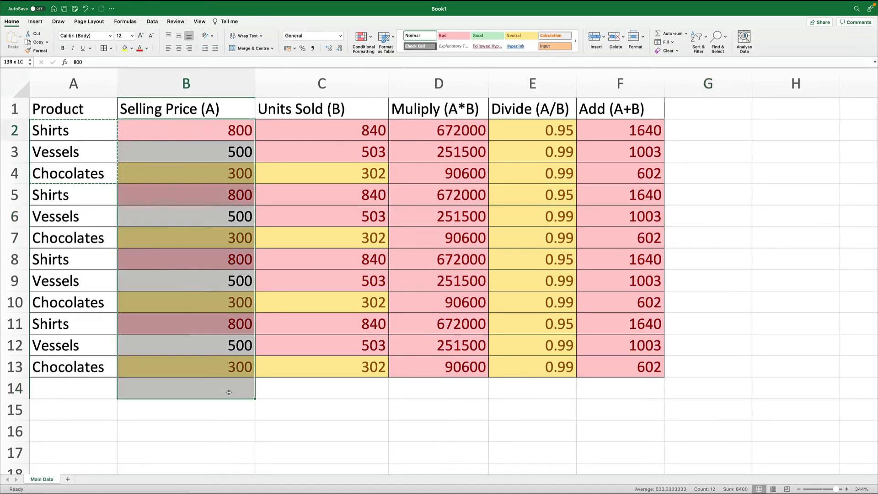
pyautogui.click(676, 33)
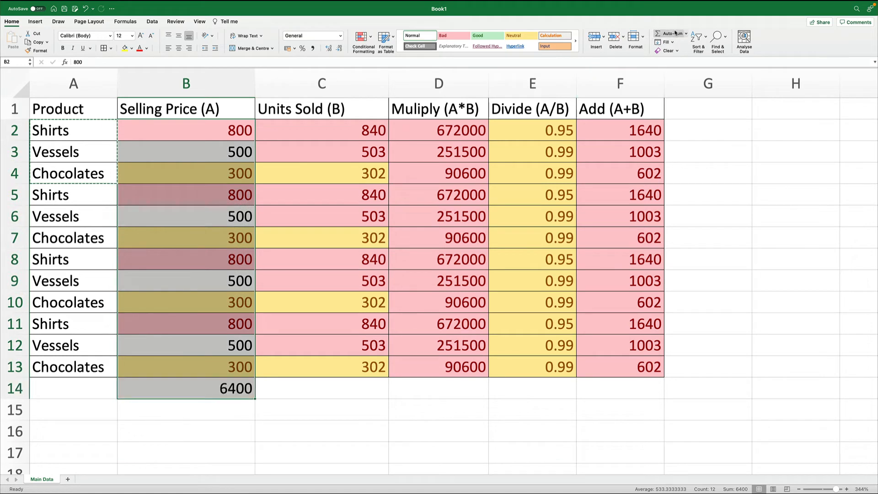
pyautogui.click(229, 388)
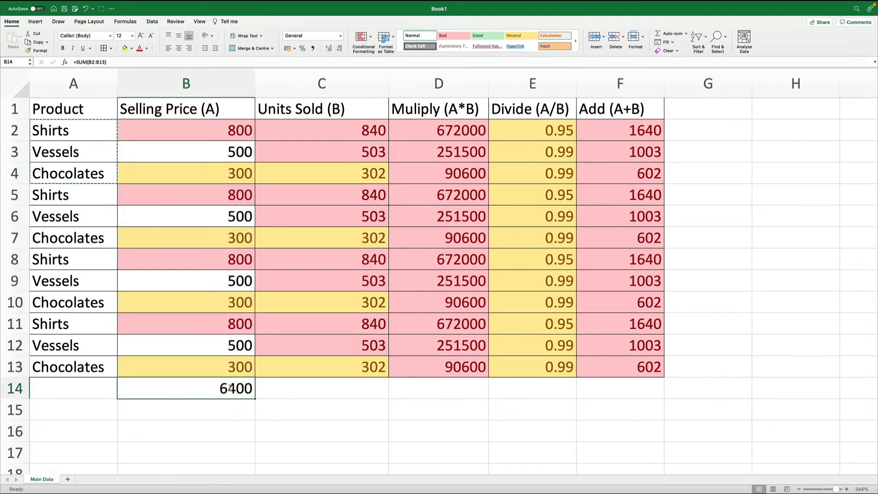
pyautogui.doubleClick(230, 388)
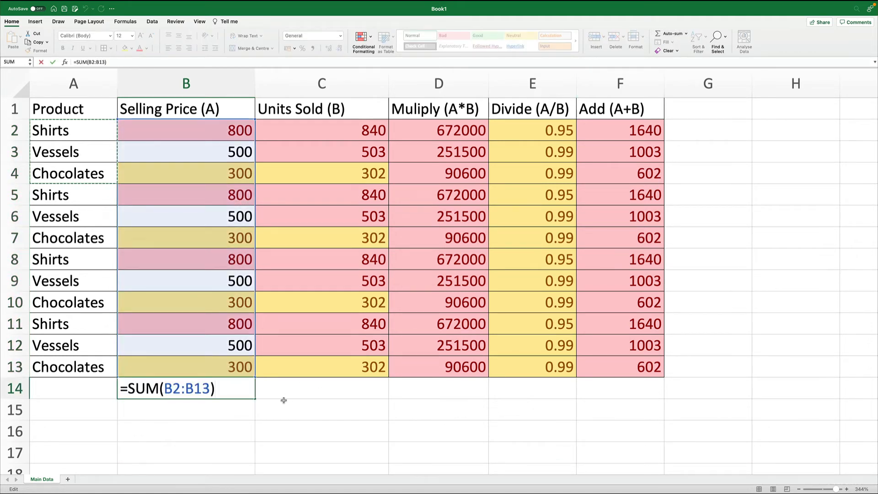
pyautogui.press('Return')
# - Reapply the AutoSum Sum function to B2:B13 and inspect the SUM formula in B14
pyautogui.click(250, 390)
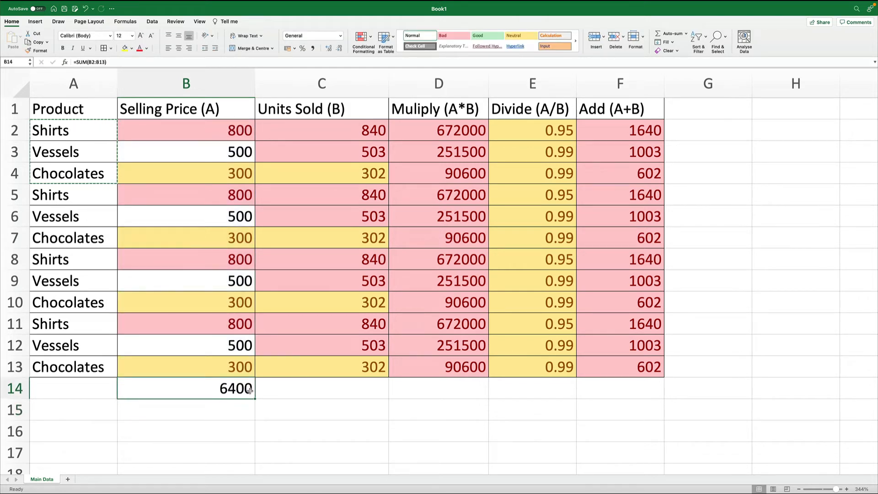
pyautogui.moveTo(246, 127); pyautogui.dragTo(231, 376)
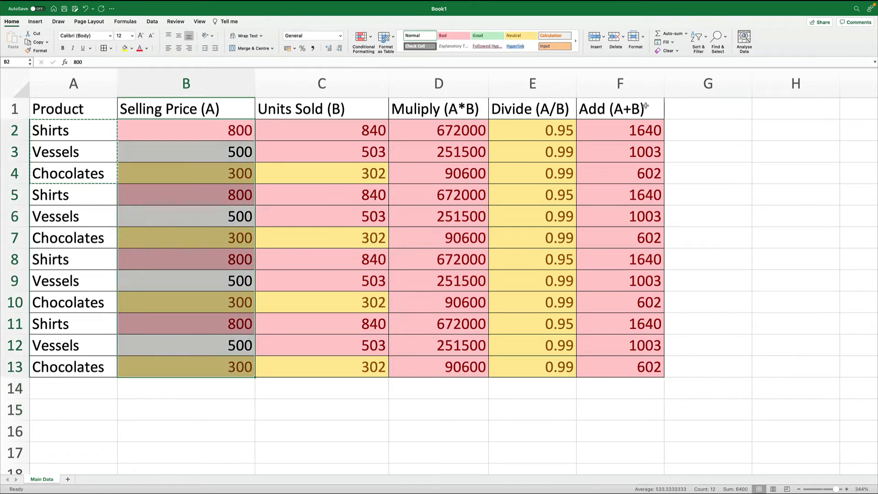
pyautogui.click(686, 34)
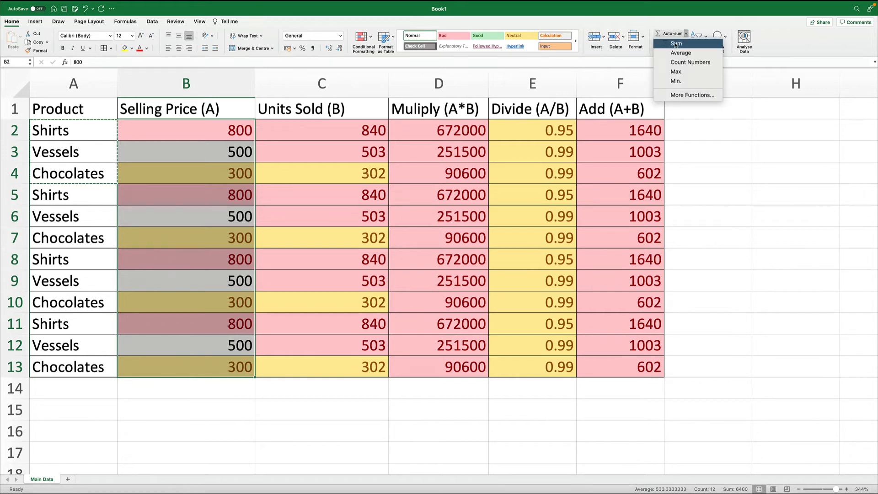
pyautogui.click(676, 44)
pyautogui.doubleClick(226, 390)
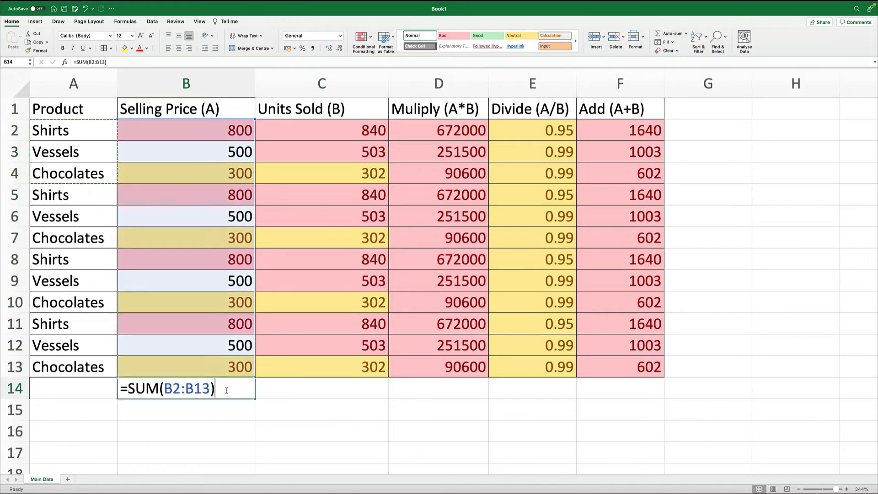
pyautogui.press('Return')
pyautogui.doubleClick(224, 389)
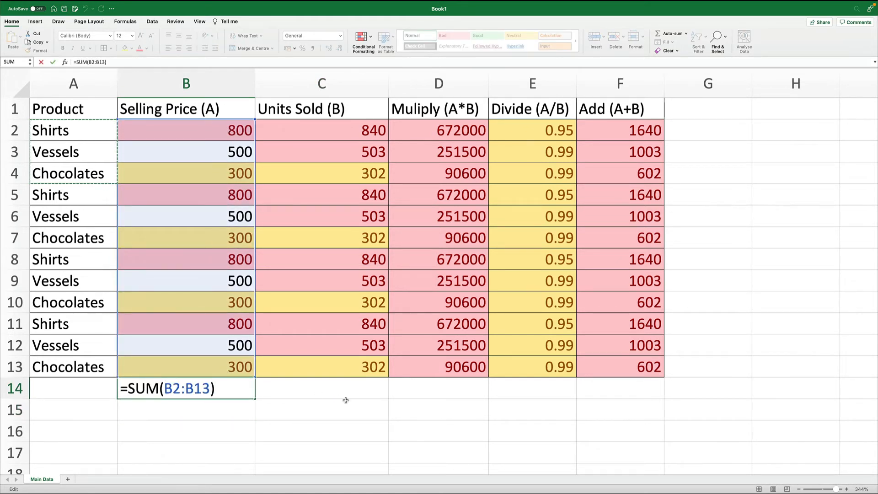
pyautogui.press('Return')
# - Copy the B14 sum formula across to cells C14 through F14
pyautogui.press('Up')
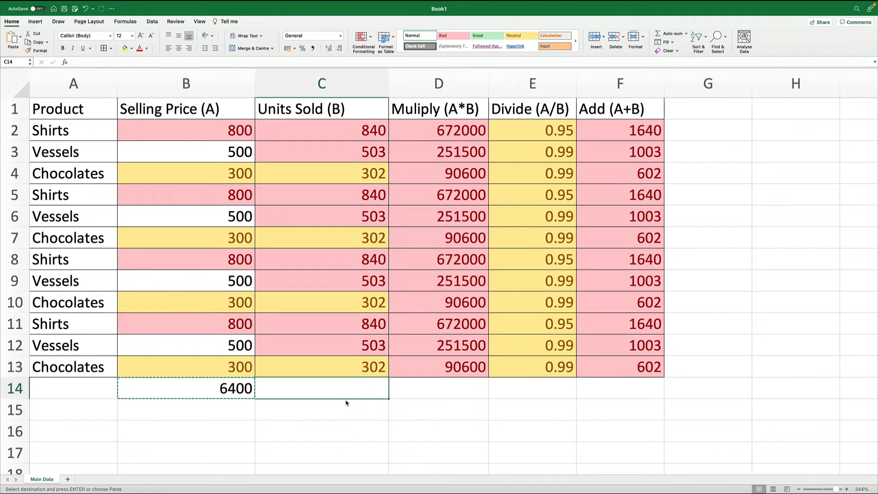
pyautogui.press('Right')
pyautogui.write('6580')
pyautogui.hotkey('ctrl', 'c')
pyautogui.press('Right')
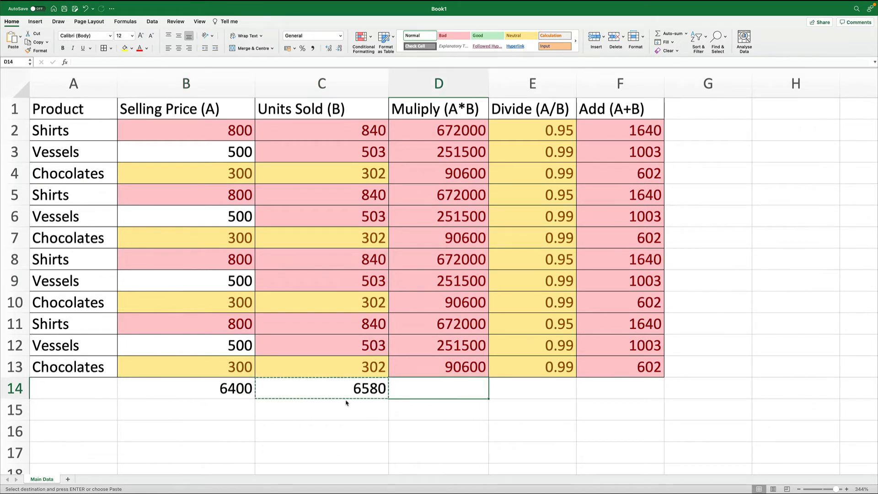
pyautogui.hotkey('ctrl', 'v')
pyautogui.press('Right')
pyautogui.hotkey('ctrl', 'v')
pyautogui.press('Right')
pyautogui.hotkey('ctrl', 'v')
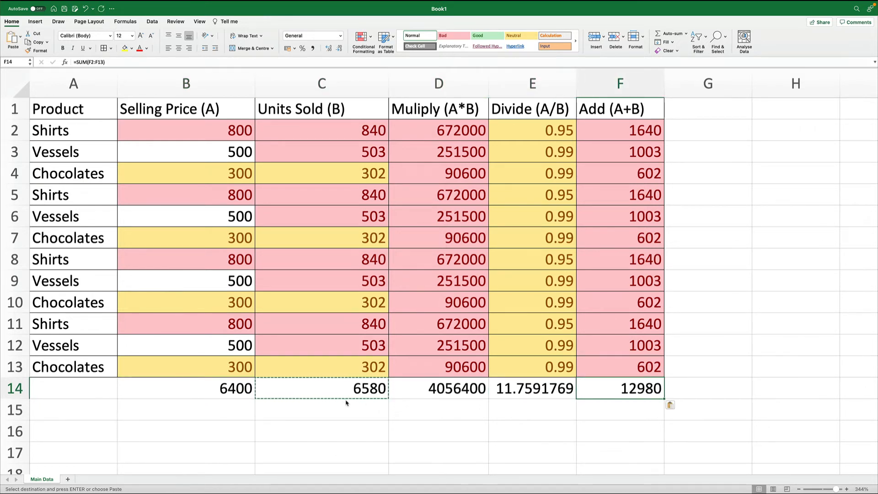
pyautogui.press('Left')
pyautogui.press('Left')
pyautogui.press('Left')
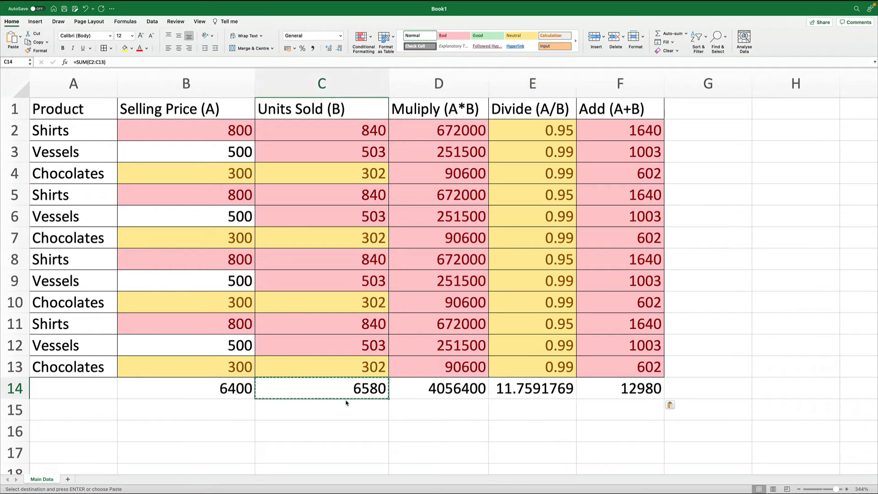
pyautogui.press('Left')
pyautogui.press('Left')
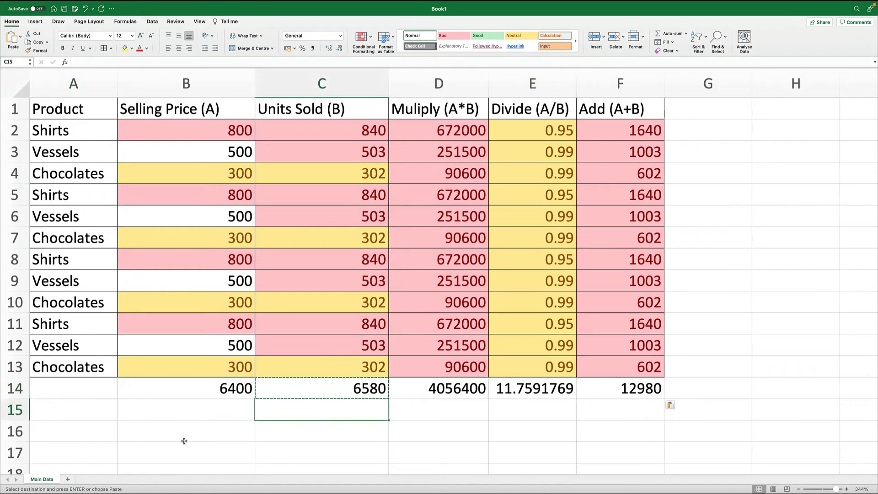
# - Add a new worksheet named Sheet 2
pyautogui.click(67, 479)
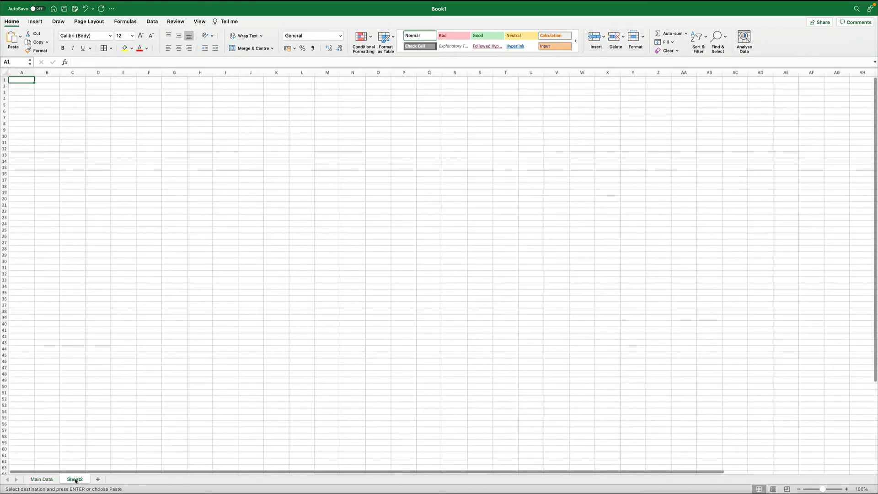
pyautogui.doubleClick(75, 481)
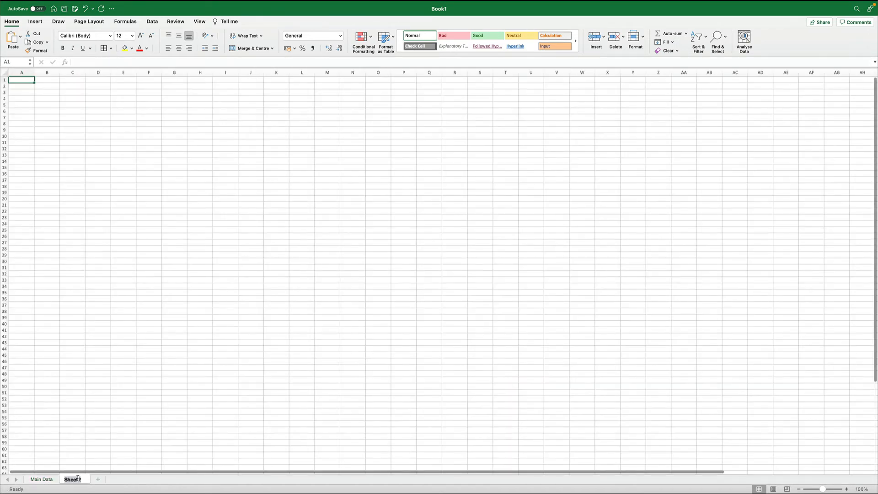
pyautogui.write('Sheet')
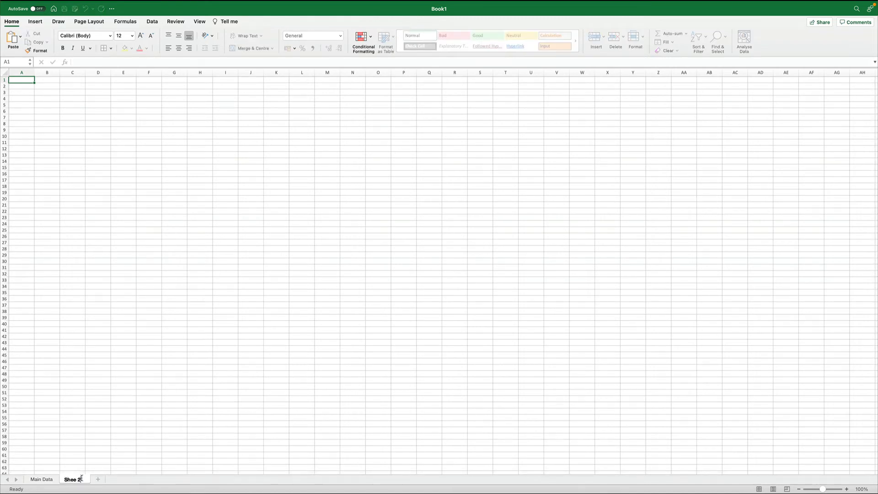
pyautogui.press('Return')
pyautogui.doubleClick(77, 481)
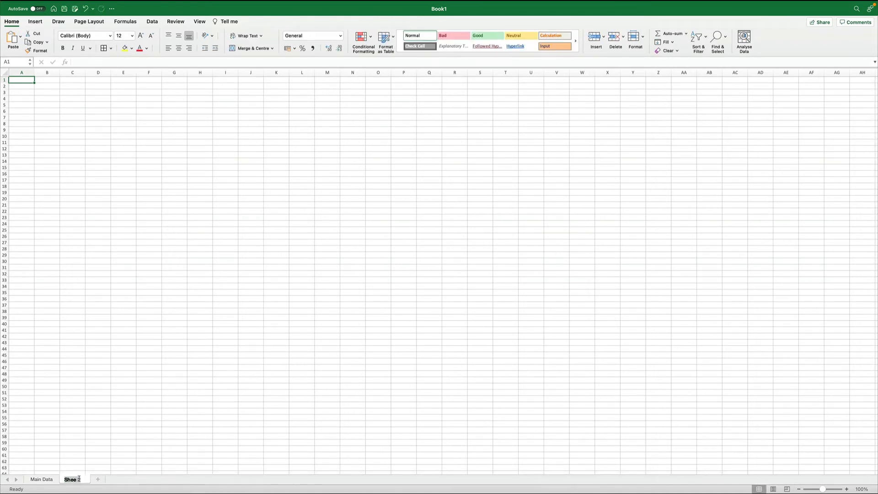
pyautogui.press('Right')
pyautogui.press('Left')
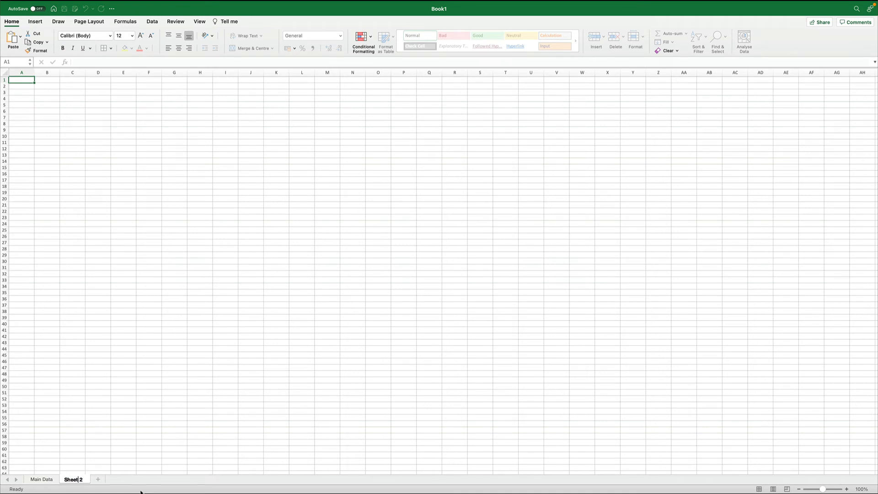
pyautogui.click(64, 219)
pyautogui.scroll(5, 35, 103)
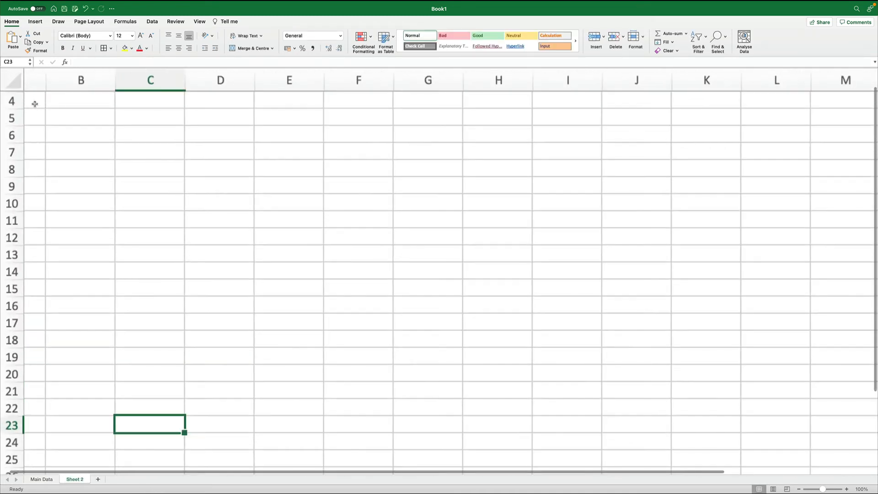
pyautogui.scroll(3, 35, 104)
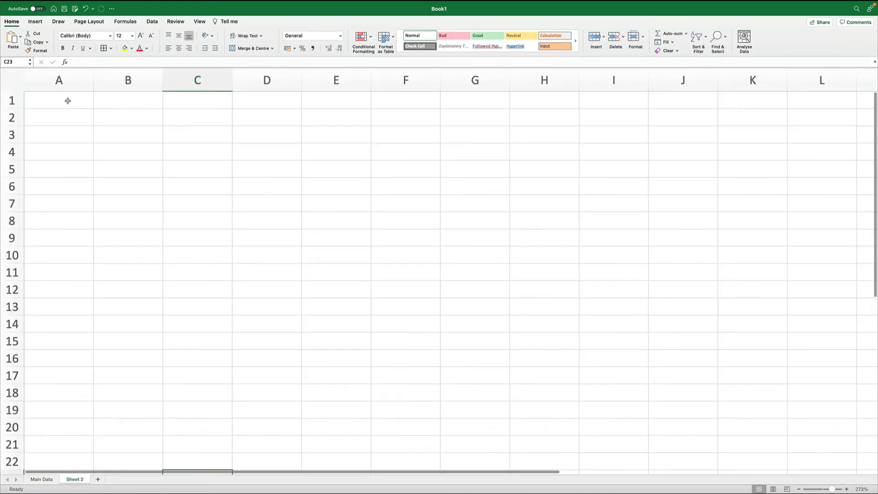
pyautogui.click(67, 99)
pyautogui.write('=')
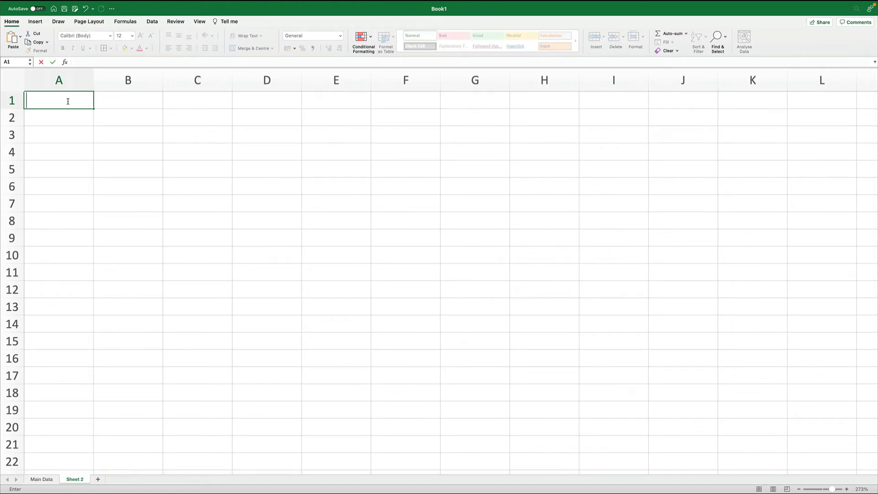
pyautogui.click(150, 225)
# - Label row 14 of the Main Data sheet as Total in column A
pyautogui.click(34, 482)
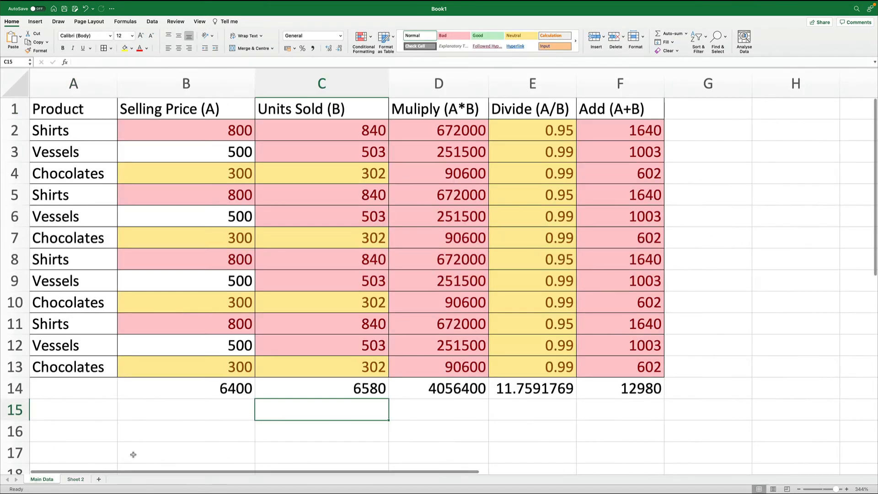
pyautogui.click(100, 390)
pyautogui.write('Total')
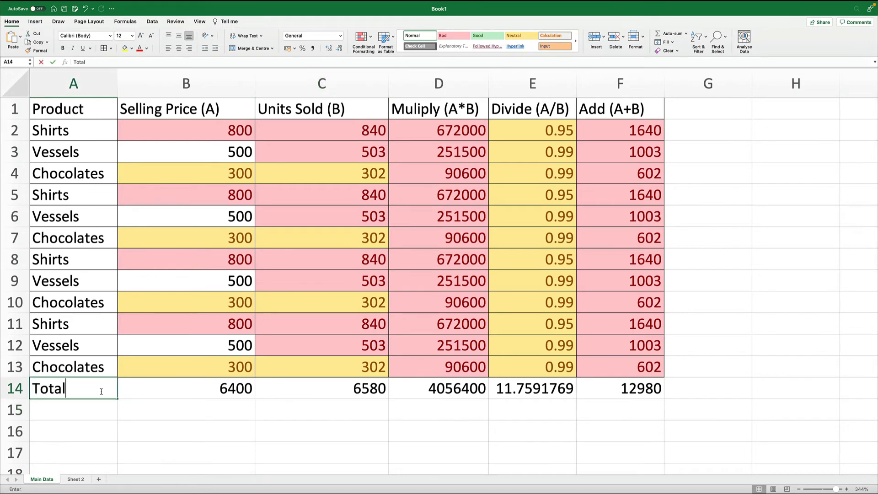
pyautogui.press('Return')
pyautogui.click(101, 391)
# - On Sheet 2, enter the labels Total Selling Pirce in A1 and Totla Units Sold in A2
pyautogui.click(76, 479)
pyautogui.click(87, 112)
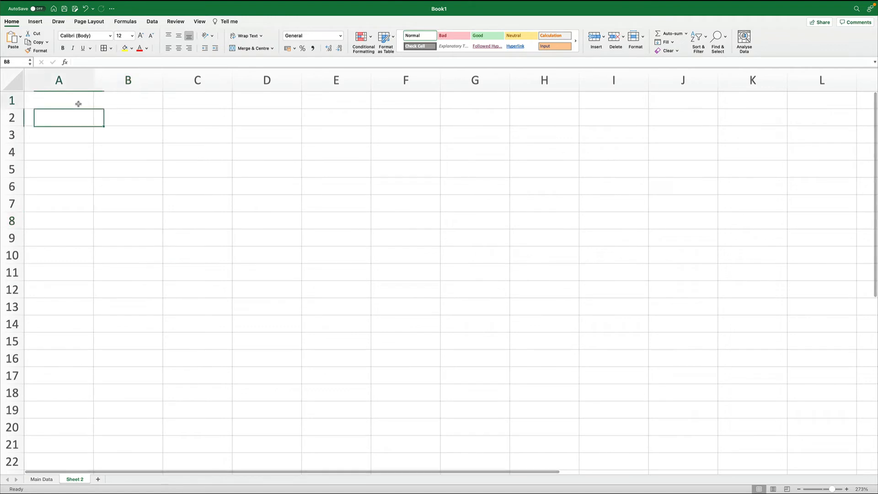
pyautogui.click(78, 103)
pyautogui.write('Total Sell')
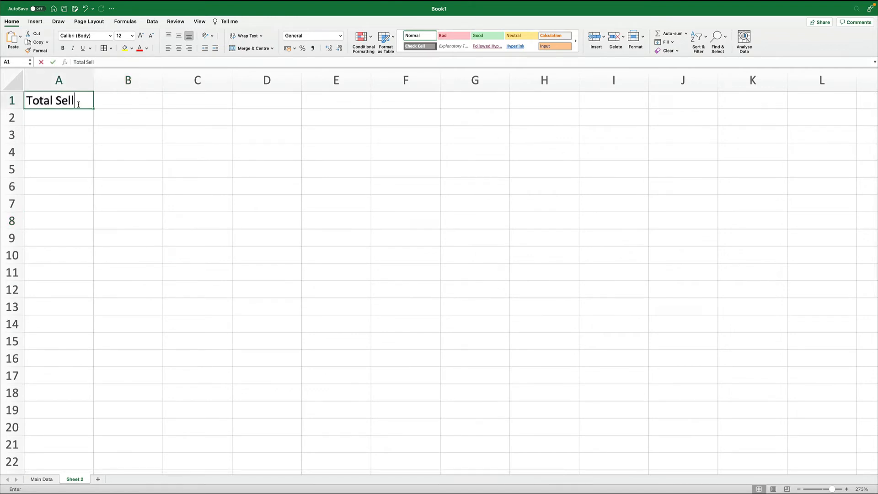
pyautogui.write('ing Pirce')
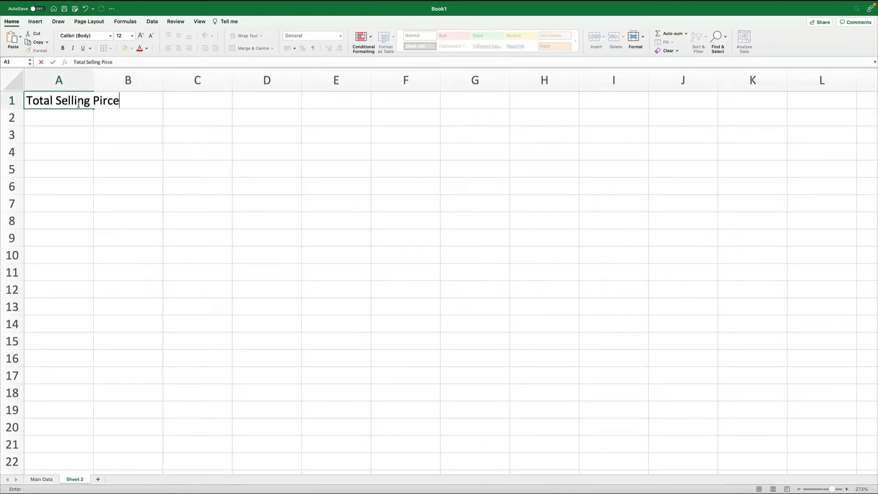
pyautogui.press('Return')
pyautogui.write('Totla')
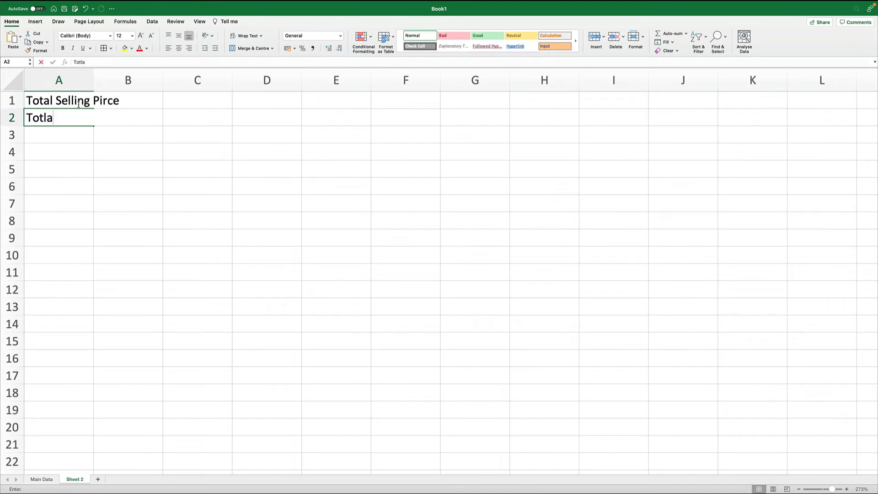
pyautogui.write(' Units Solt')
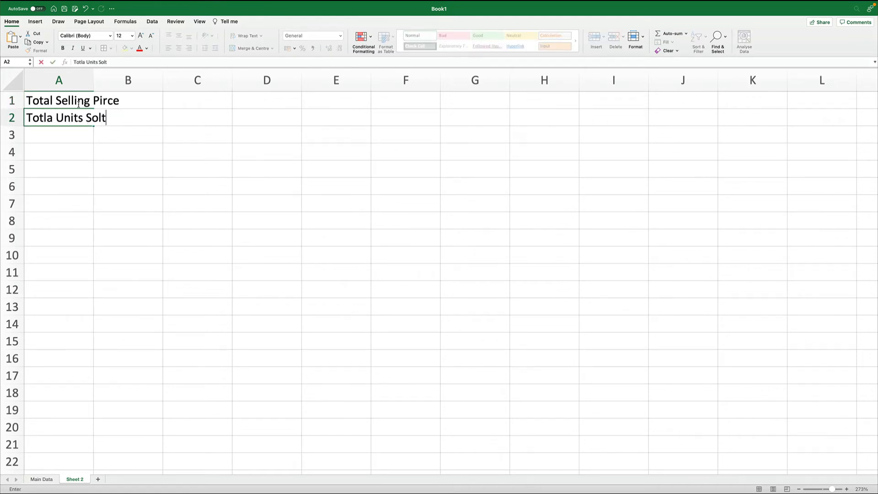
pyautogui.write('d')
pyautogui.press('Return')
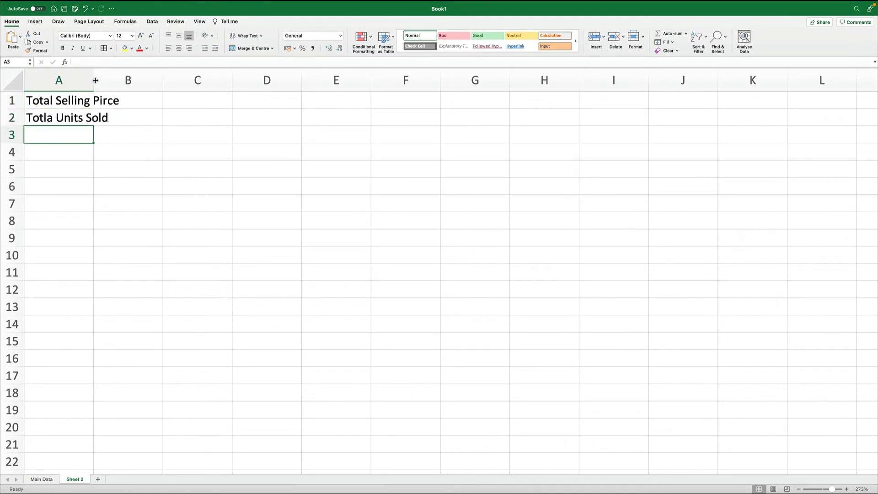
# - Autofit column A's width and correct the A1 label to Total Selling Price
pyautogui.doubleClick(93, 81)
pyautogui.doubleClick(106, 99)
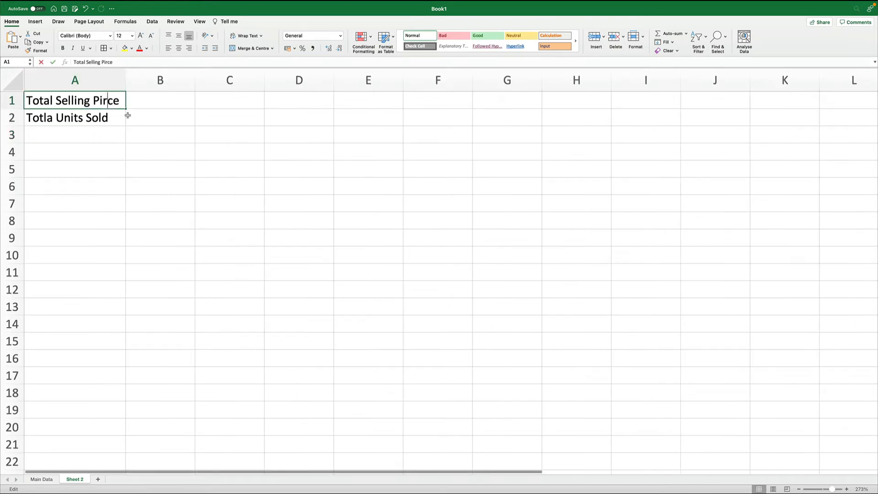
pyautogui.press('BackSpace')
pyautogui.press('BackSpace')
pyautogui.write('ri')
pyautogui.press('Return')
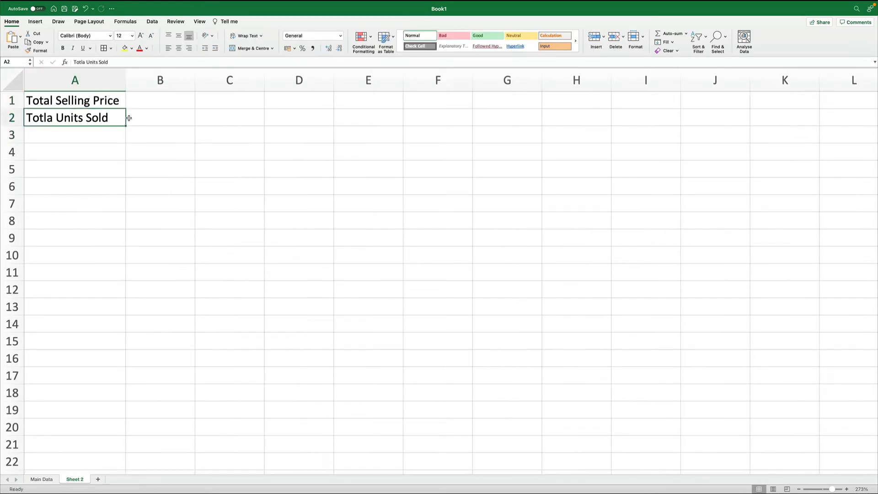
# - On Sheet 2, enter a formula in B1 that references the Main Data total in B14
pyautogui.press('Up')
pyautogui.press('Right')
pyautogui.write('=')
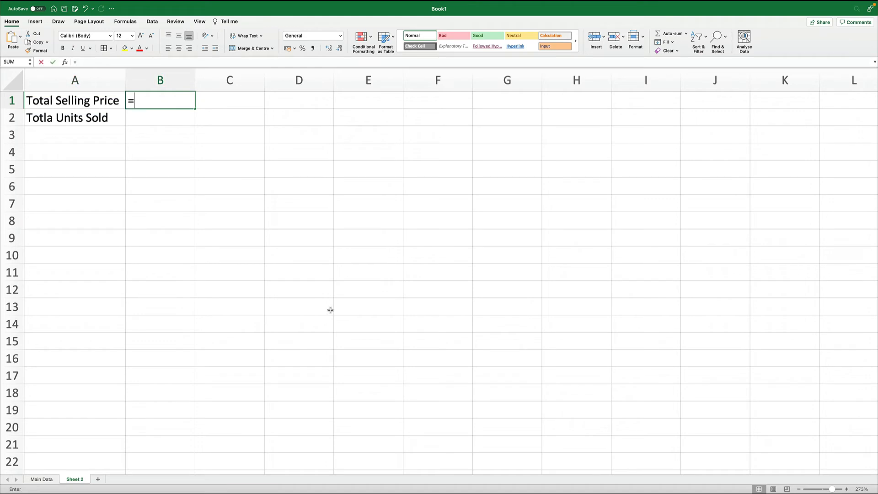
pyautogui.click(43, 480)
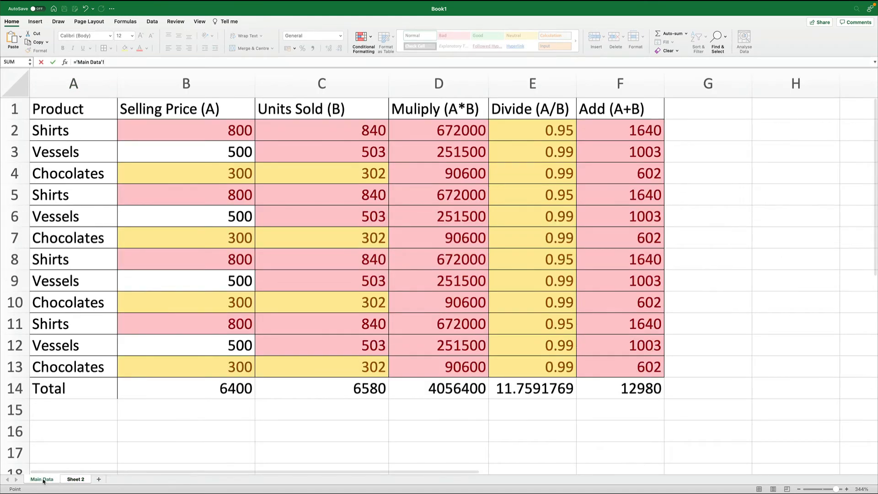
pyautogui.click(188, 389)
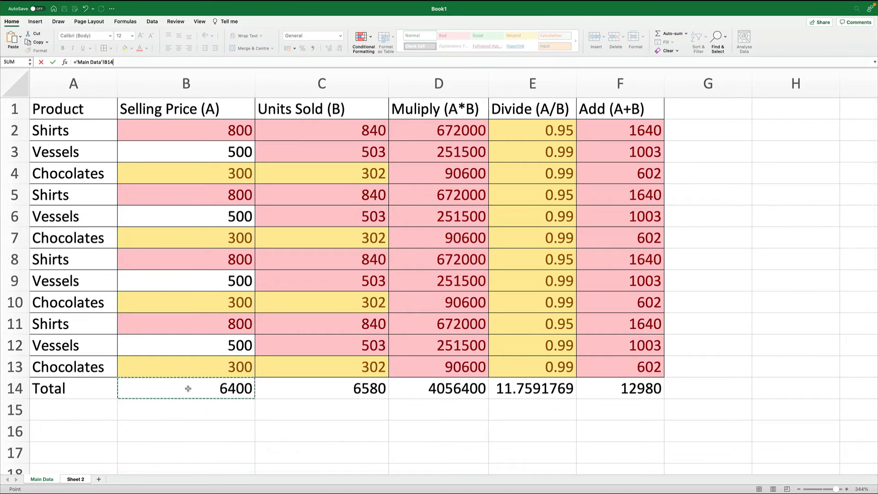
pyautogui.press('Return')
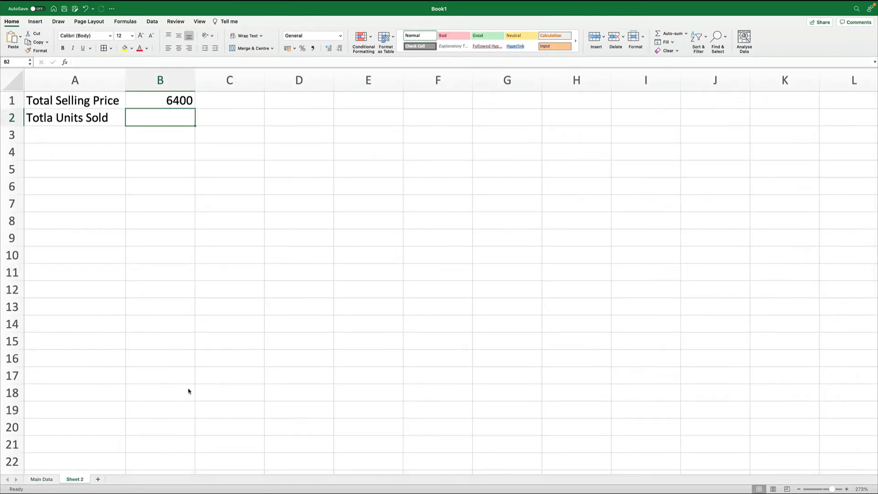
# - Check the B1 formula on Sheet 2 against the Main Data sheet's total row
pyautogui.click(155, 102)
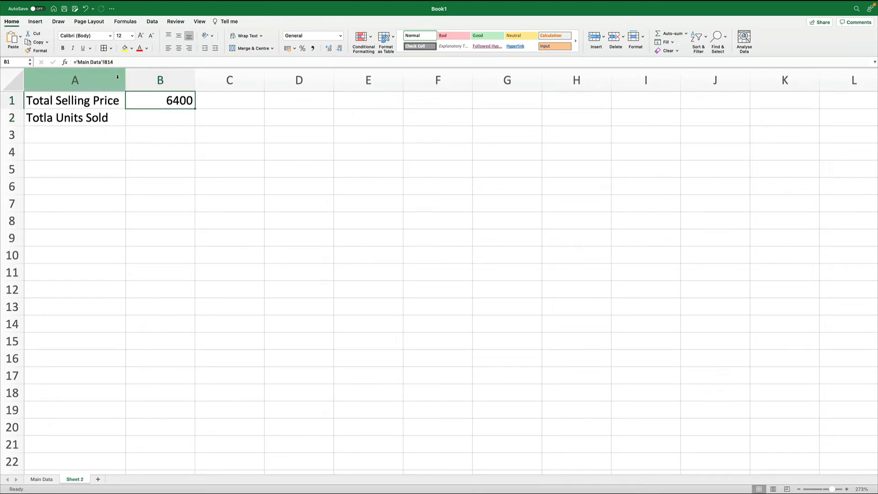
pyautogui.click(45, 480)
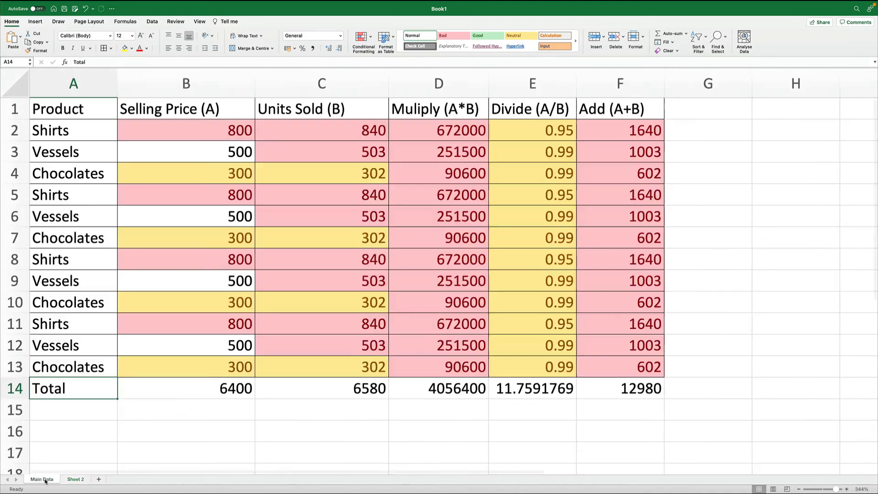
pyautogui.click(73, 481)
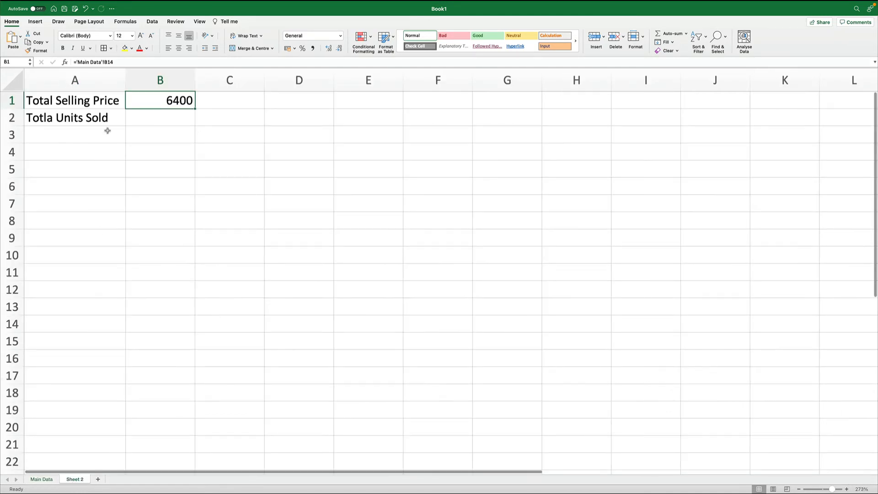
pyautogui.click(112, 63)
pyautogui.press('Return')
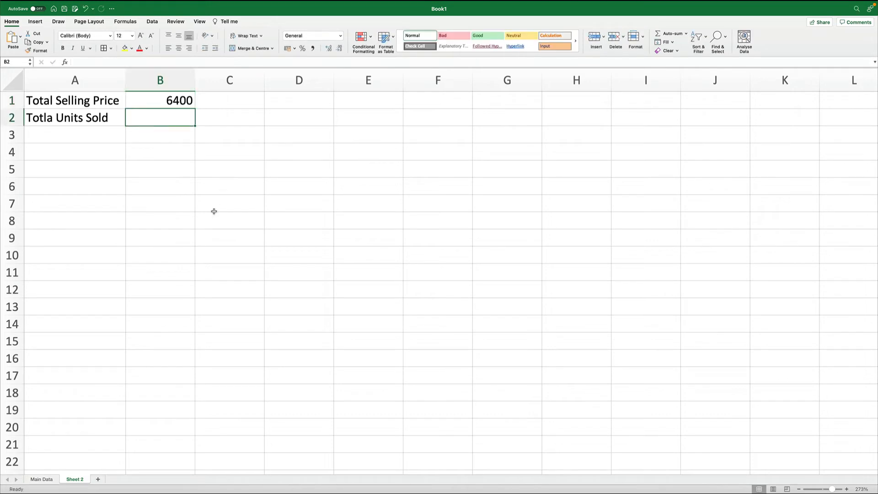
# - Enter a formula in B2 on Sheet 2 referencing the Main Data total in C14
pyautogui.write('=')
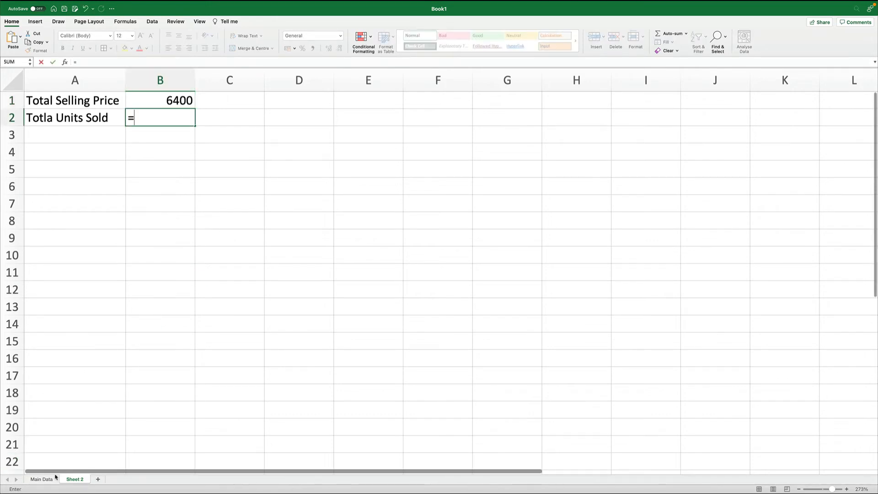
pyautogui.click(44, 479)
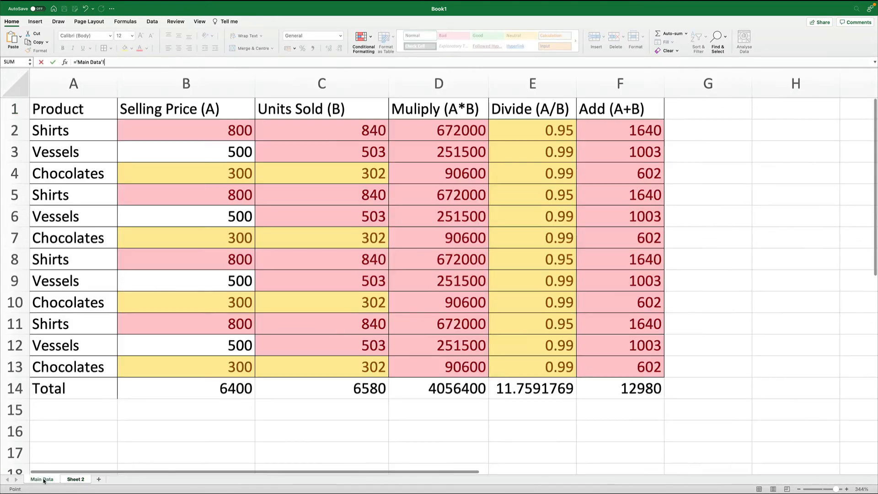
pyautogui.click(384, 394)
pyautogui.press('Return')
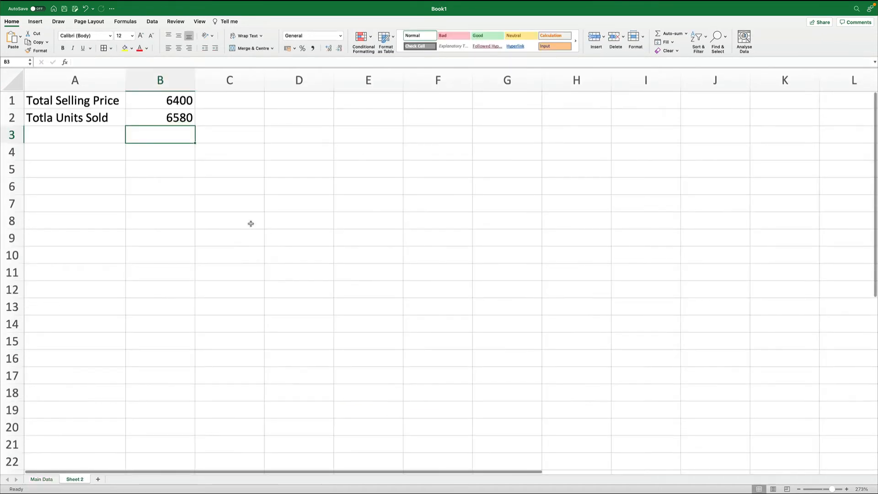
# - Add all borders around the A1:B2 summary range on Sheet 2
pyautogui.moveTo(114, 103); pyautogui.dragTo(143, 116)
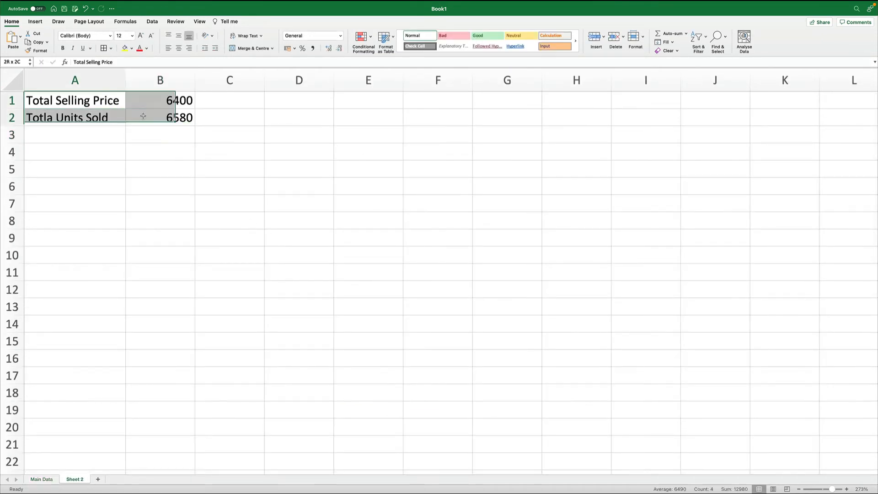
pyautogui.click(107, 51)
pyautogui.click(218, 220)
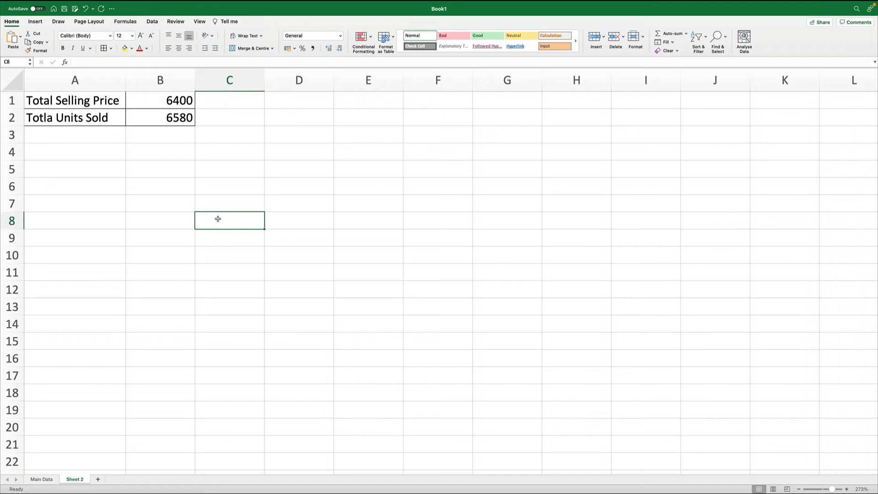
# - On Main Data, insert a blank row above the Total row
pyautogui.click(38, 478)
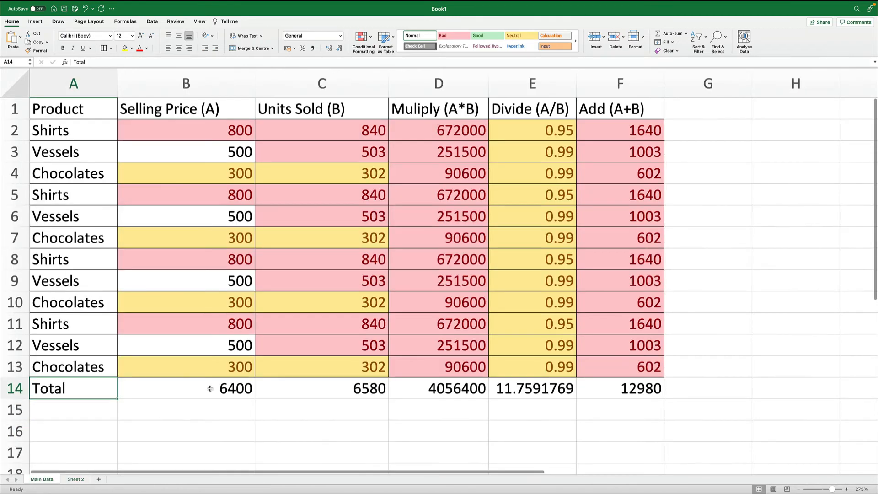
pyautogui.click(15, 388)
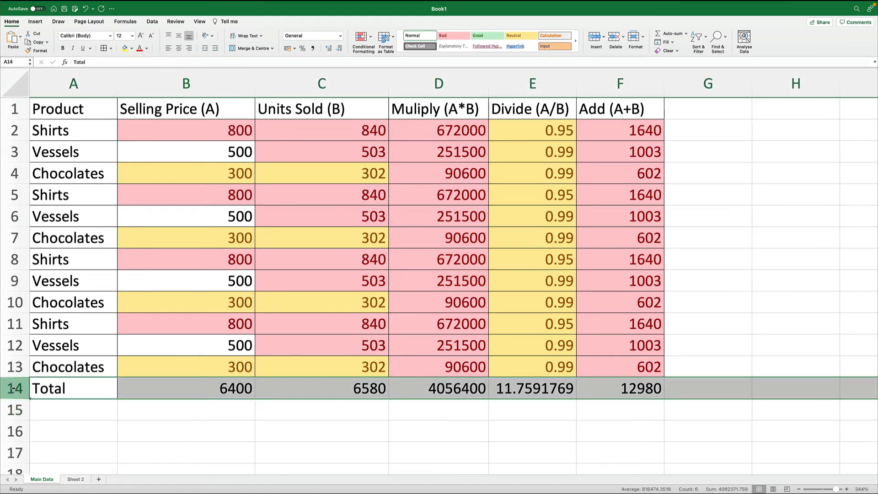
pyautogui.rightClick(13, 388)
pyautogui.click(27, 378)
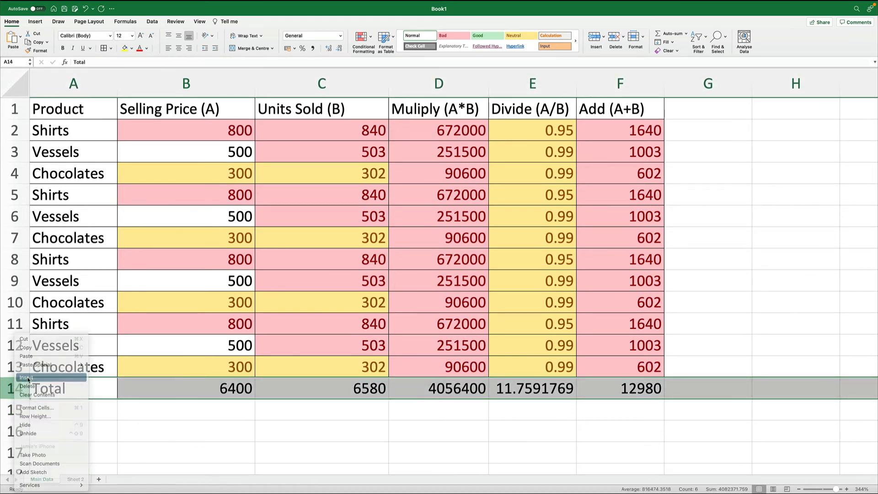
# - Compare the Sheet 2 summary values with the Main Data totals after the row insertion
pyautogui.click(75, 479)
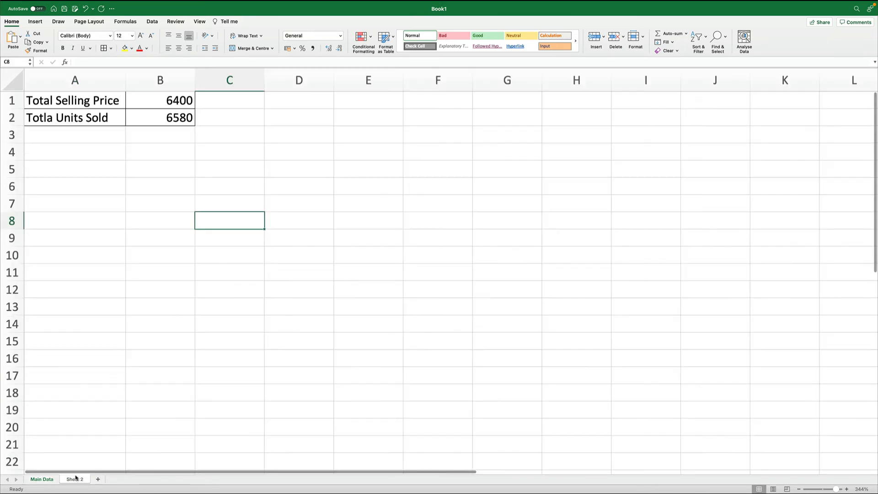
pyautogui.click(42, 479)
pyautogui.click(202, 411)
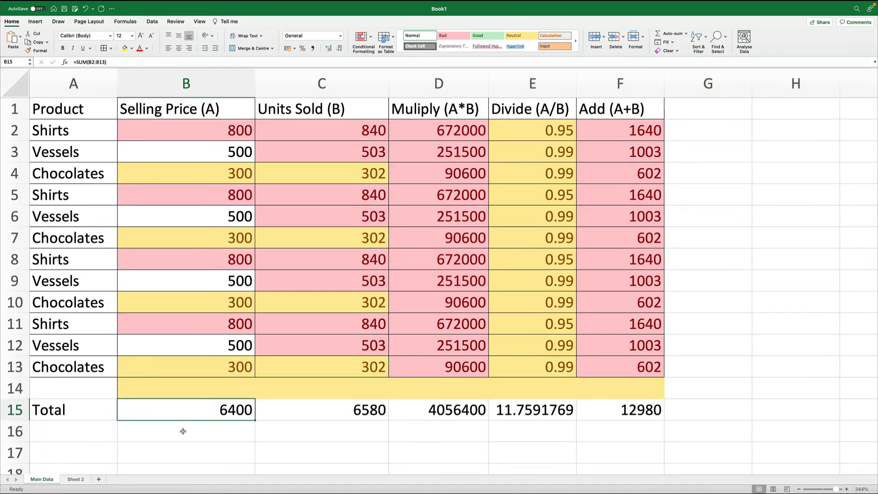
pyautogui.click(75, 479)
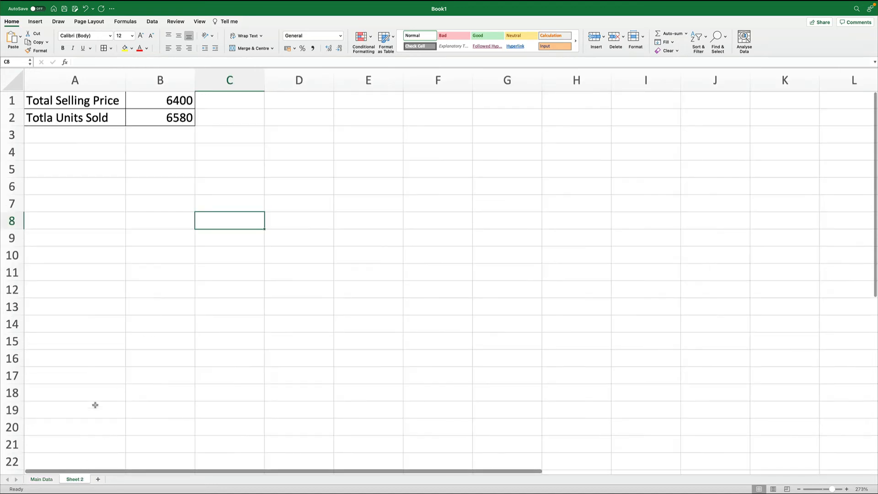
pyautogui.click(50, 479)
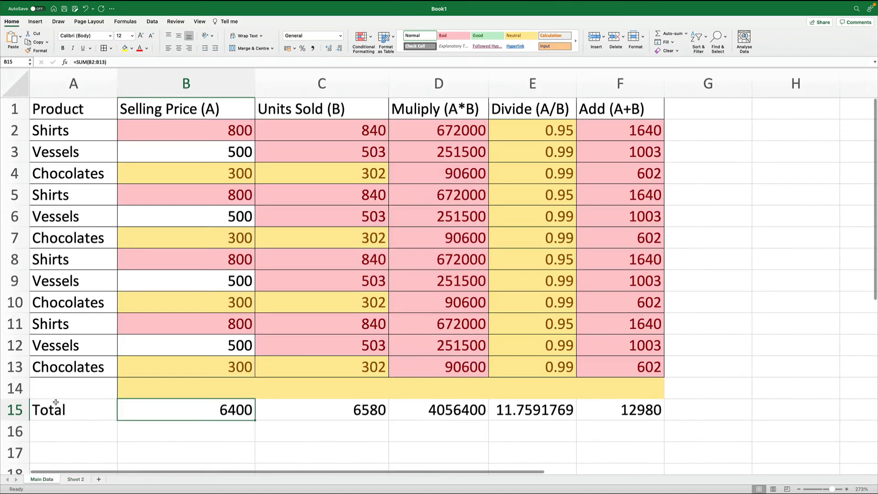
# - Insert four more blank rows above the Total row on Main Data
pyautogui.rightClick(16, 389)
pyautogui.click(34, 377)
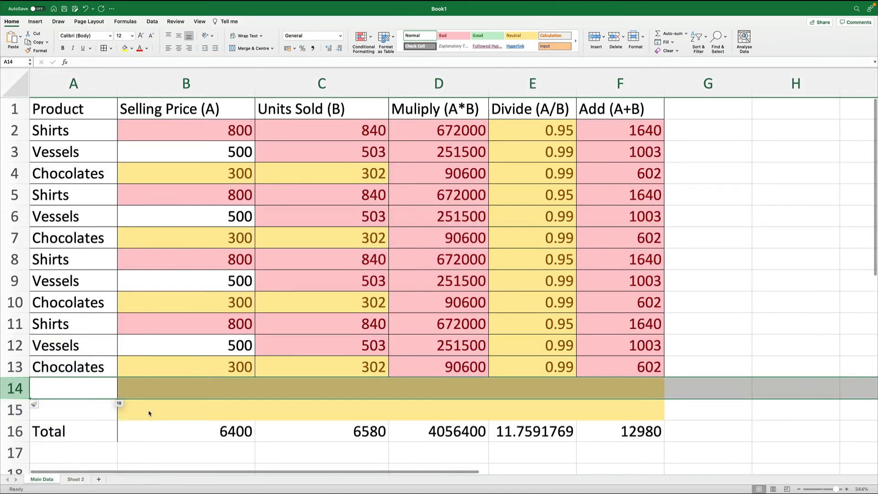
pyautogui.click(19, 408)
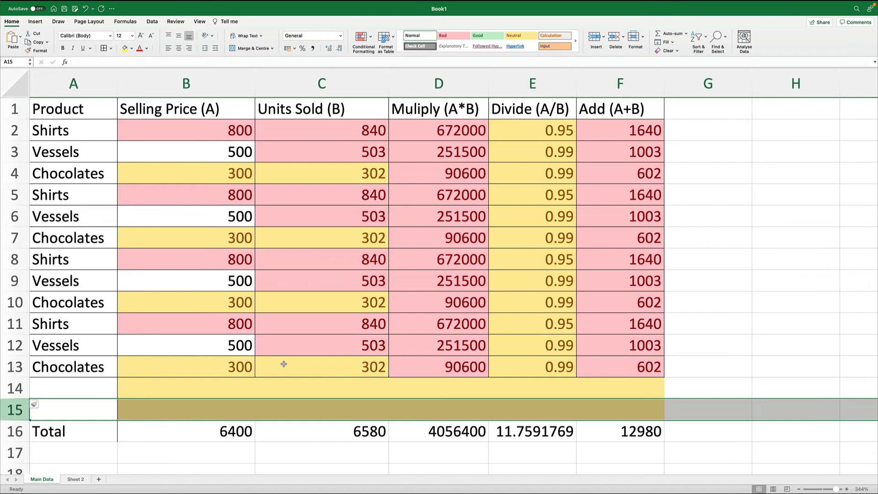
pyautogui.hotkey('ctrl', 'shift', '+')
pyautogui.hotkey('ctrl', 'shift', '+')
pyautogui.hotkey('ctrl', 'shift', '+')
pyautogui.hotkey('ctrl', 'shift', '+')
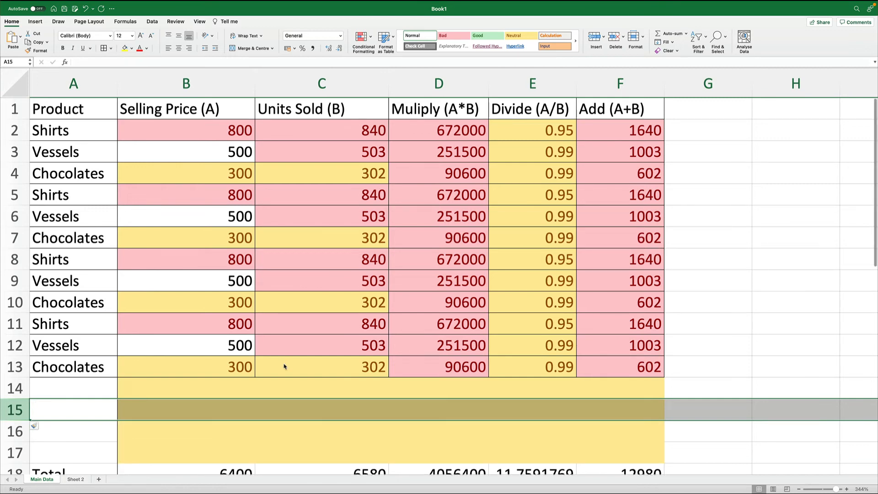
# - Copy the data rows A9:F13 and paste them into the blank rows above the Total row
pyautogui.scroll(-4, 284, 367)
pyautogui.moveTo(69, 185); pyautogui.dragTo(600, 259)
pyautogui.hotkey('ctrl', 'c')
pyautogui.press('Down')
pyautogui.press('Down')
pyautogui.press('Down')
pyautogui.press('Down')
pyautogui.press('Down')
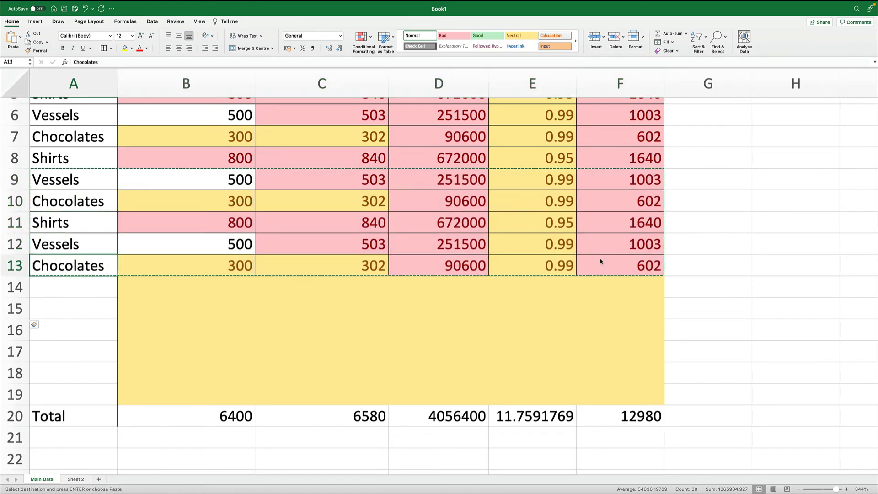
pyautogui.hotkey('ctrl', 'v')
pyautogui.hotkey('ctrl', 'z')
pyautogui.press('Down')
pyautogui.hotkey('ctrl', 'v')
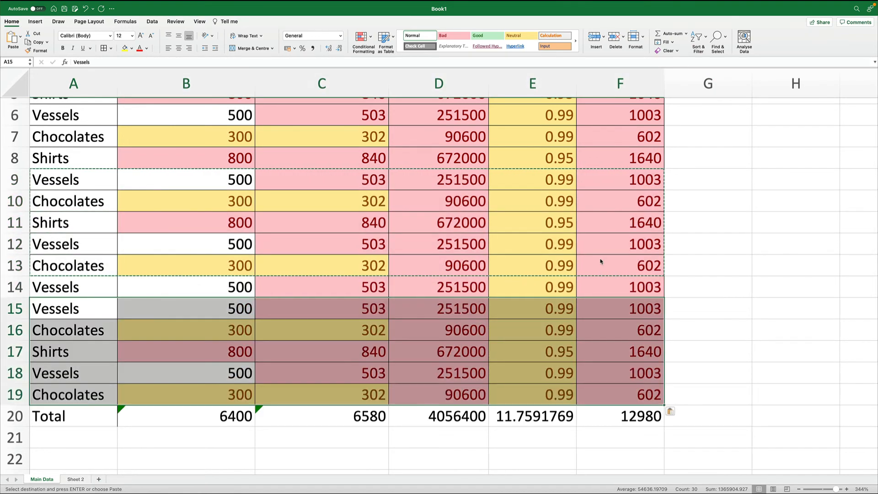
pyautogui.click(755, 348)
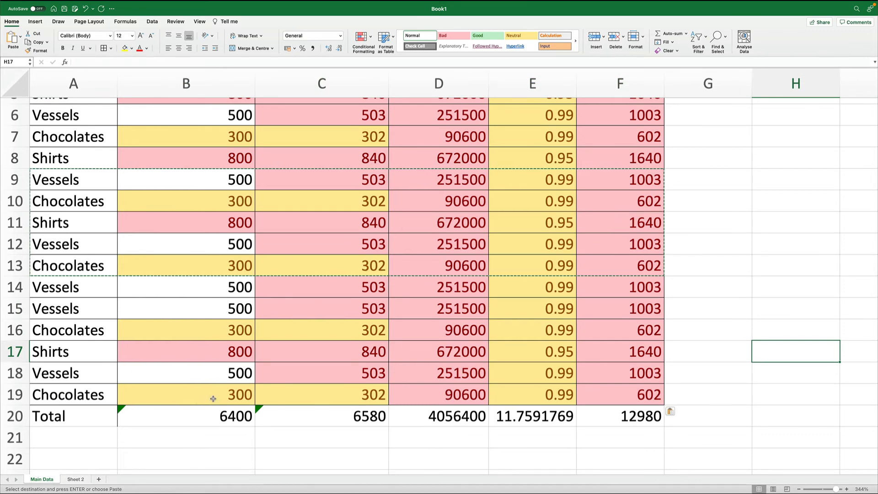
# - Extend the Selling Price total formula in B20 to =SUM(B2:B19)
pyautogui.scroll(-2, 213, 398)
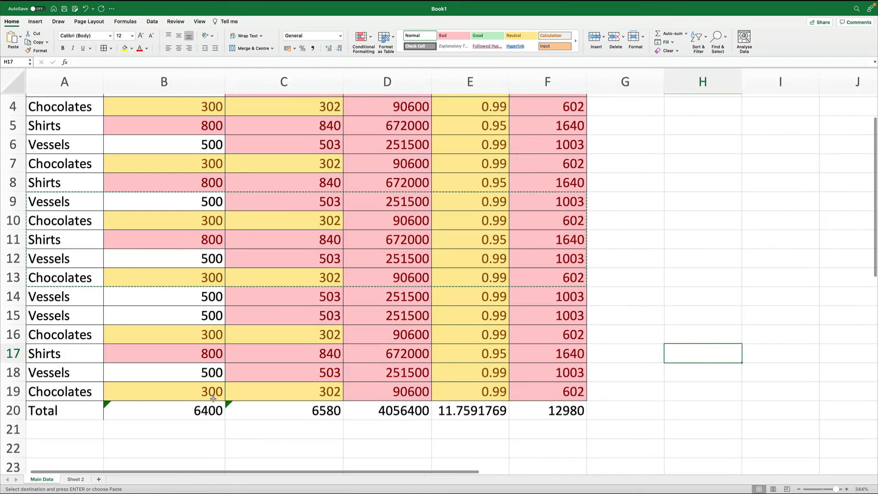
pyautogui.scroll(1, 213, 399)
pyautogui.scroll(2, 213, 401)
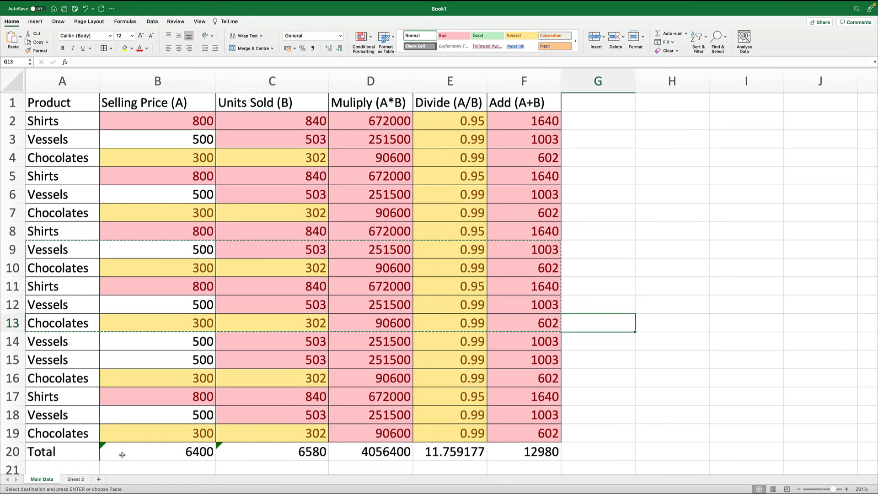
pyautogui.doubleClick(169, 453)
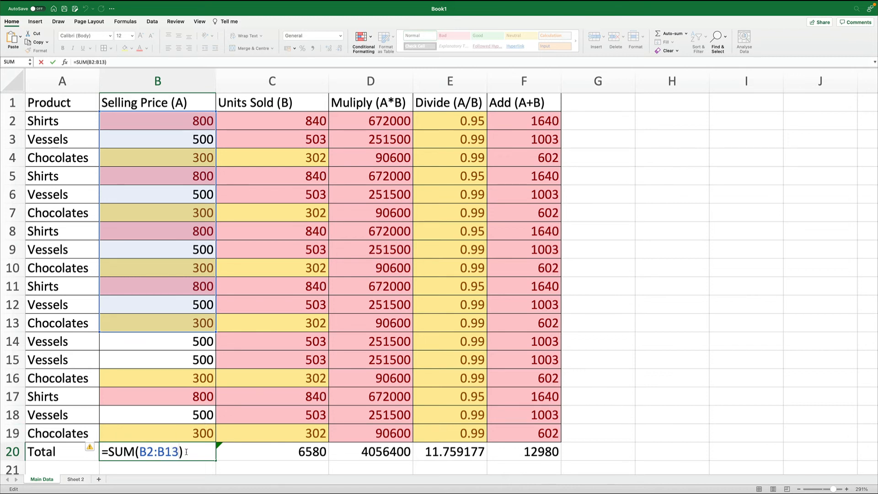
pyautogui.press('Left')
pyautogui.press('BackSpace')
pyautogui.write('9')
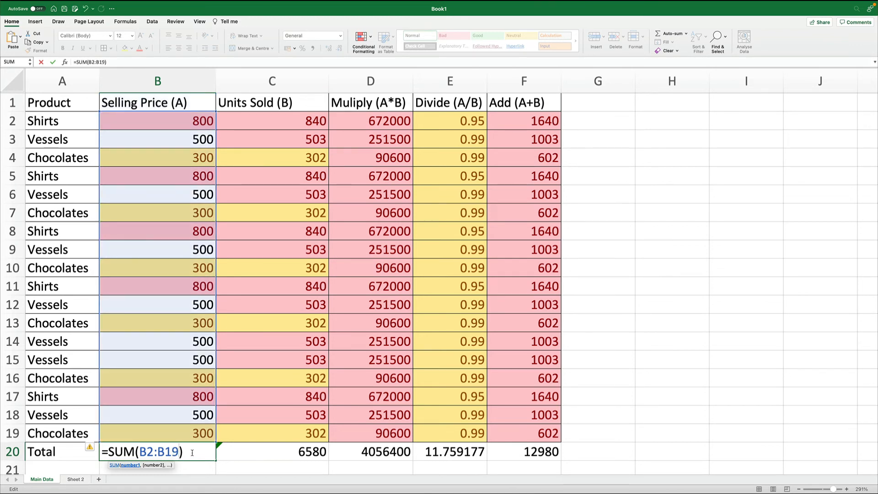
pyautogui.press('Return')
pyautogui.press('Up')
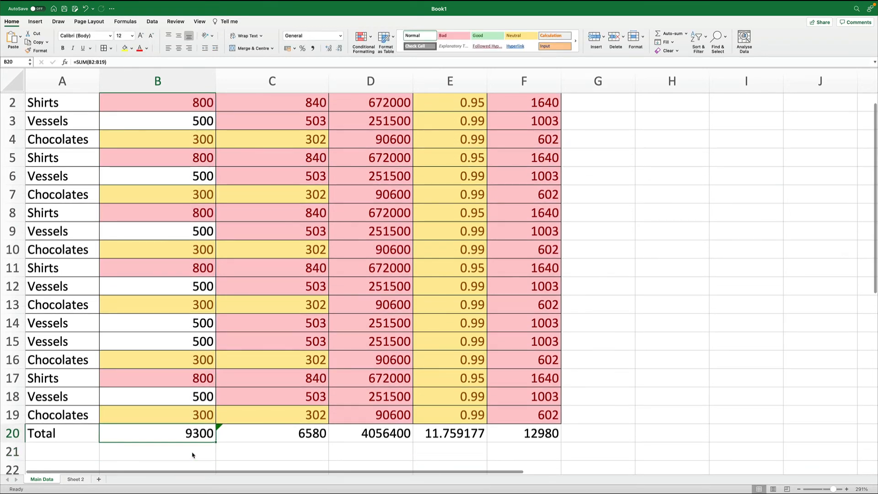
# - Copy the B20 total formula into C20 for Units Sold
pyautogui.press('super+c')
pyautogui.press('Right')
pyautogui.press('super+v')
pyautogui.press('Left')
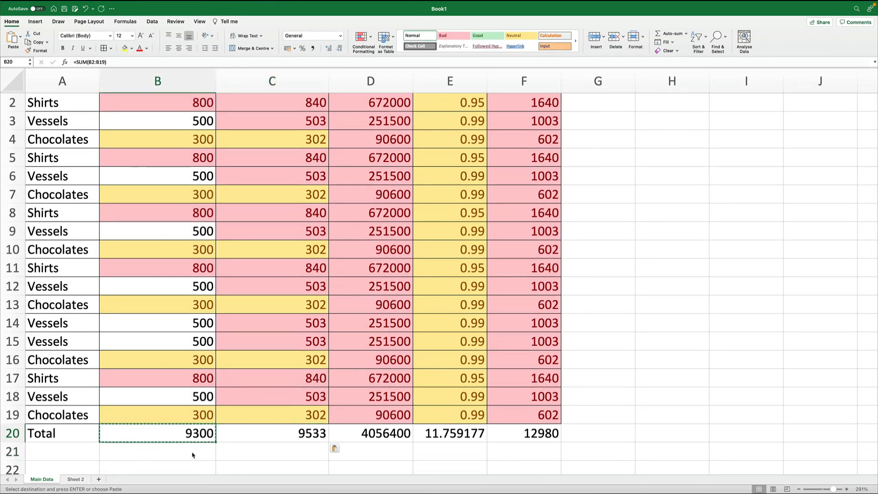
# - Cancel saving the workbook and review the updated totals on Sheet 2
pyautogui.press('super+s')
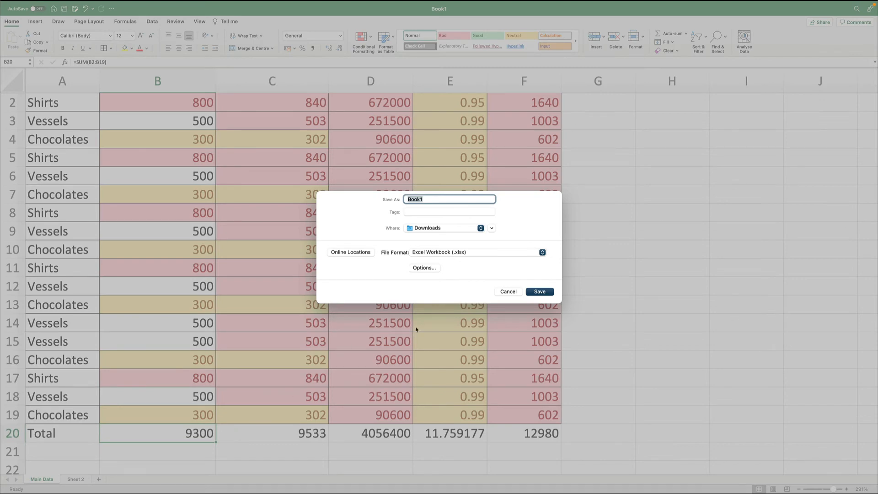
pyautogui.click(509, 292)
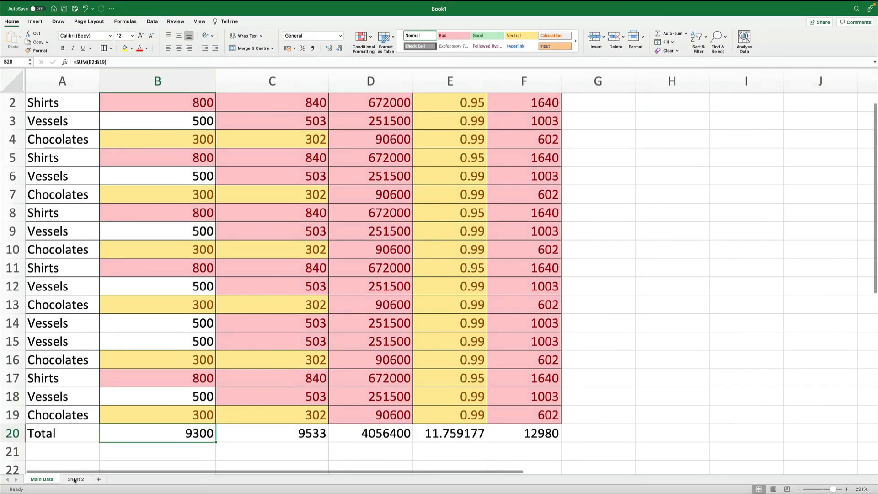
pyautogui.click(74, 480)
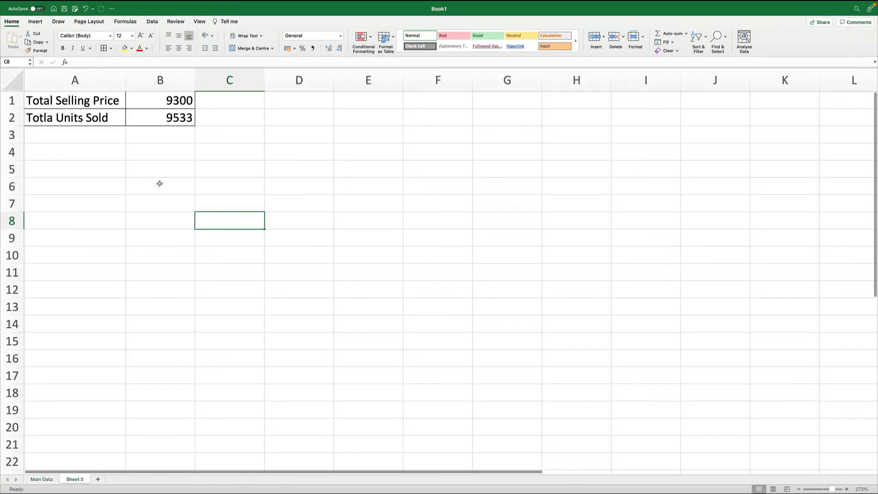
# - Inspect the Sheet 2 total formulas and compare them against the Main Data totals row
pyautogui.click(158, 103)
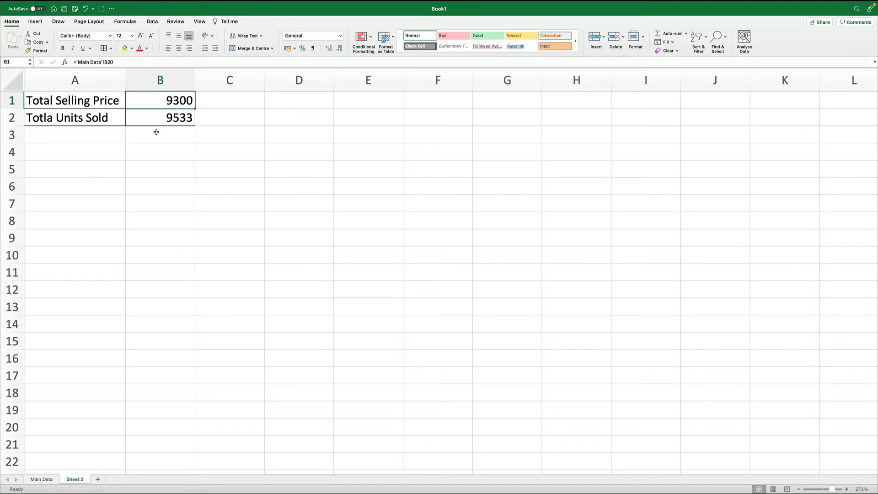
pyautogui.click(167, 122)
pyautogui.click(41, 479)
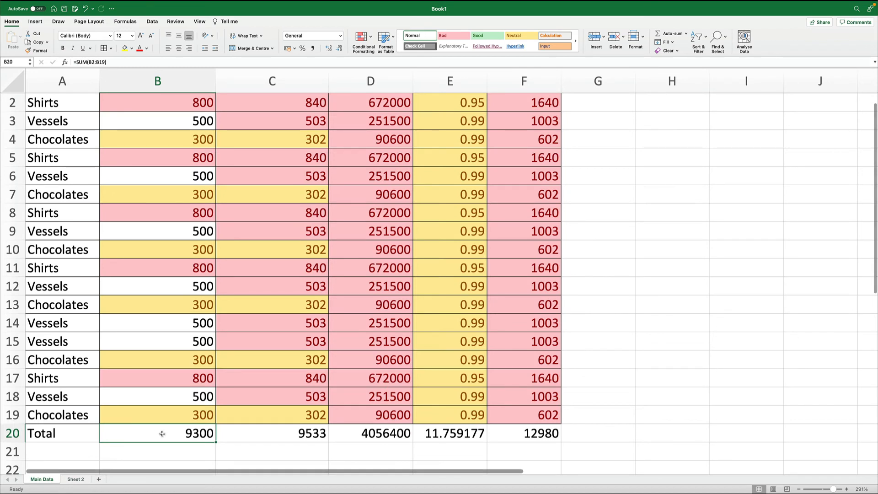
pyautogui.click(74, 479)
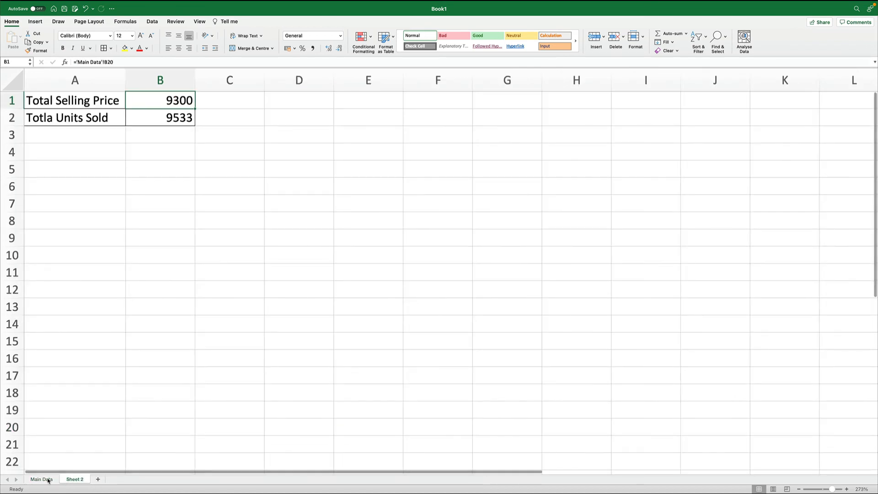
pyautogui.click(48, 479)
pyautogui.scroll(1, 611, 292)
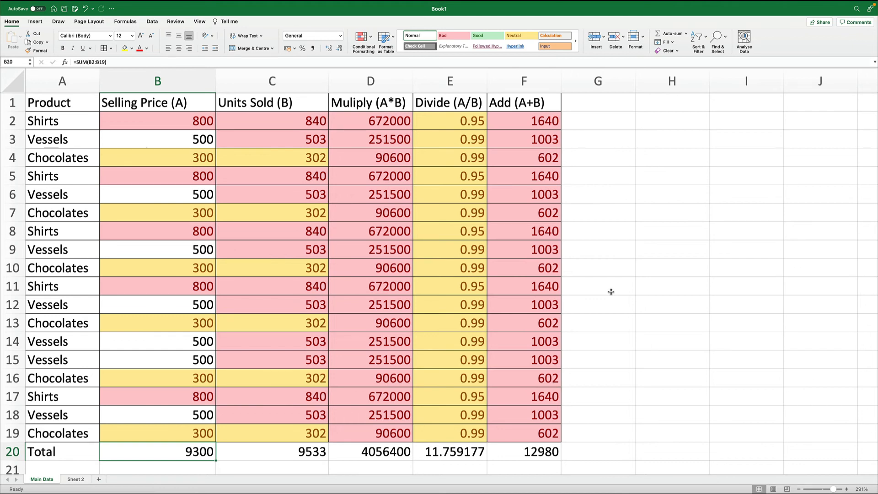
pyautogui.scroll(-20, 611, 292)
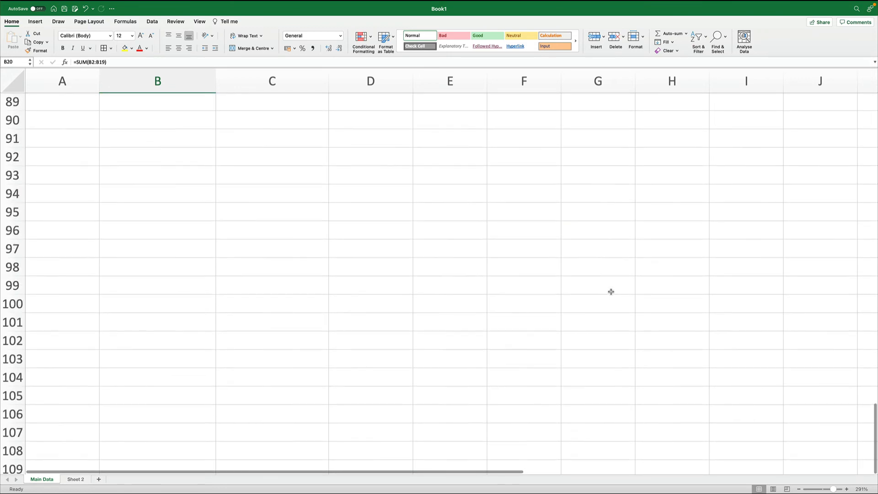
pyautogui.scroll(17, 612, 292)
pyautogui.scroll(12, 612, 291)
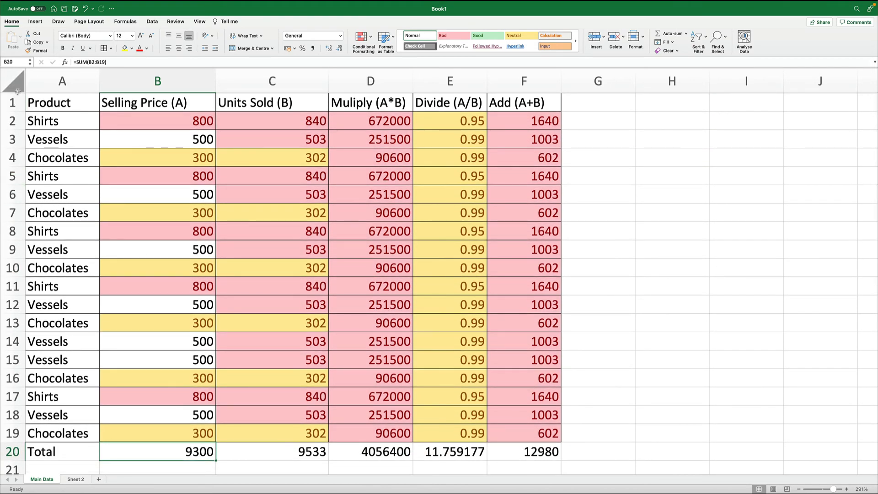
# - Freeze panes at cell B2 so the header row and Product column stay fixed while scrolling
pyautogui.click(73, 102)
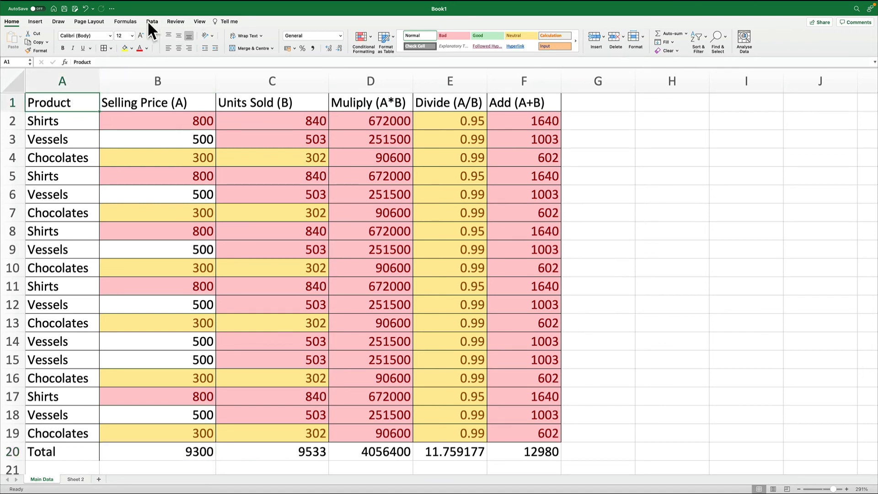
pyautogui.click(198, 22)
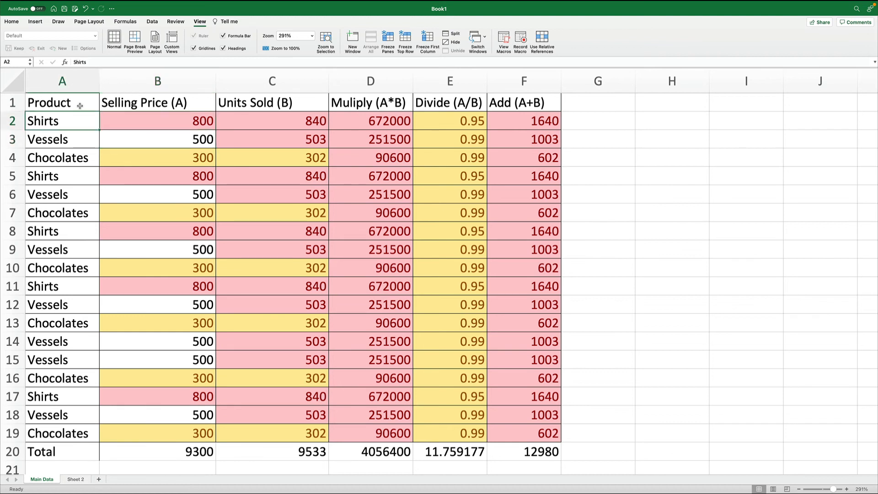
pyautogui.click(121, 108)
pyautogui.click(121, 119)
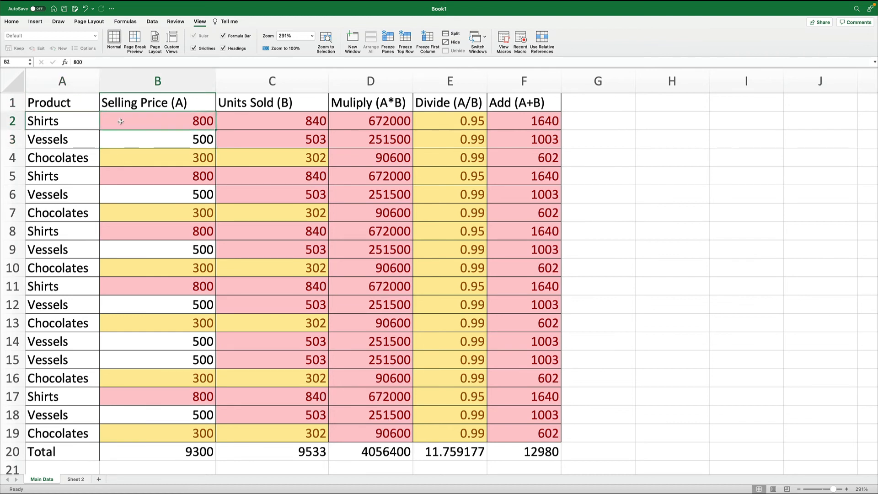
pyautogui.click(388, 39)
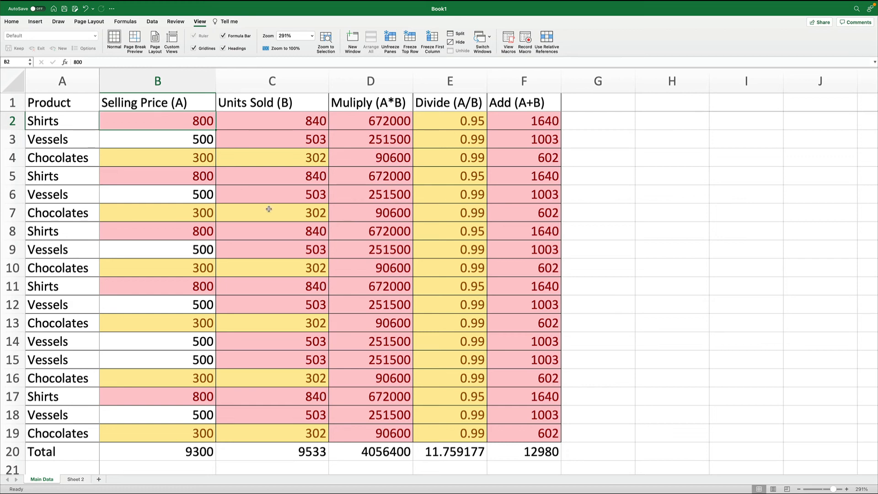
pyautogui.scroll(-10, 269, 209)
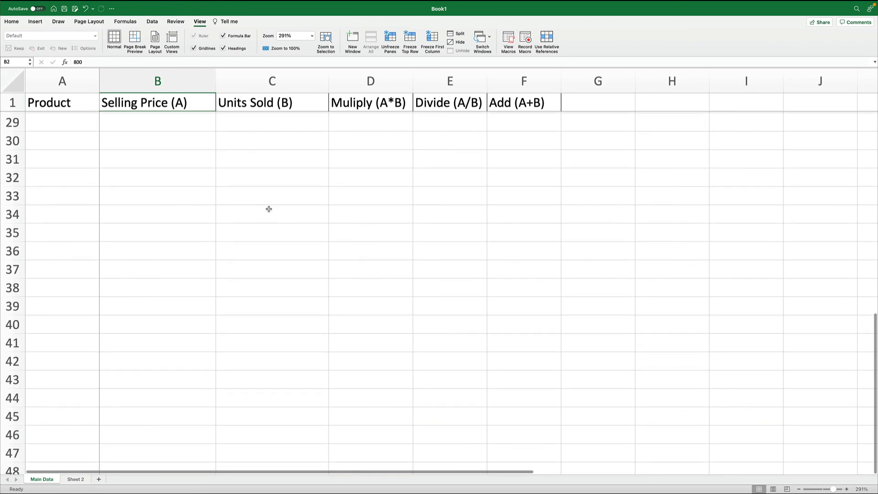
pyautogui.scroll(10, 270, 209)
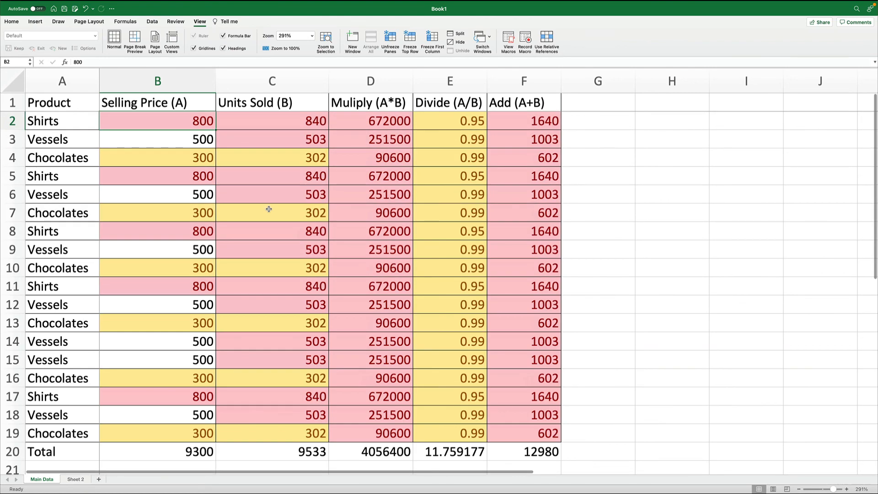
pyautogui.hscroll(10, 478, 240)
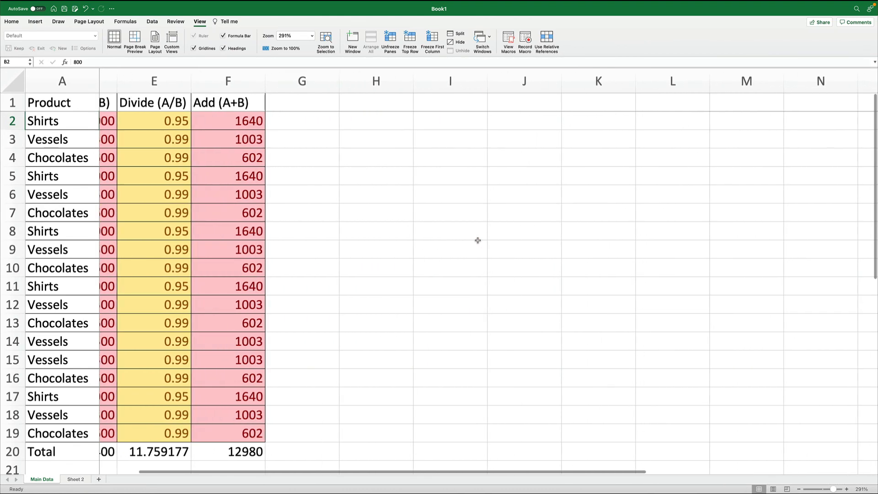
pyautogui.hscroll(-10, 478, 240)
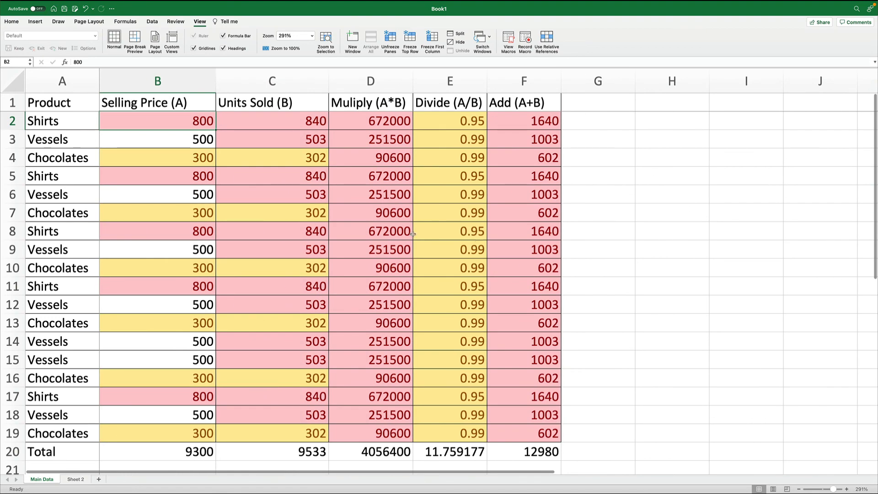
# - Unfreeze the panes on the Main Data sheet
pyautogui.click(168, 138)
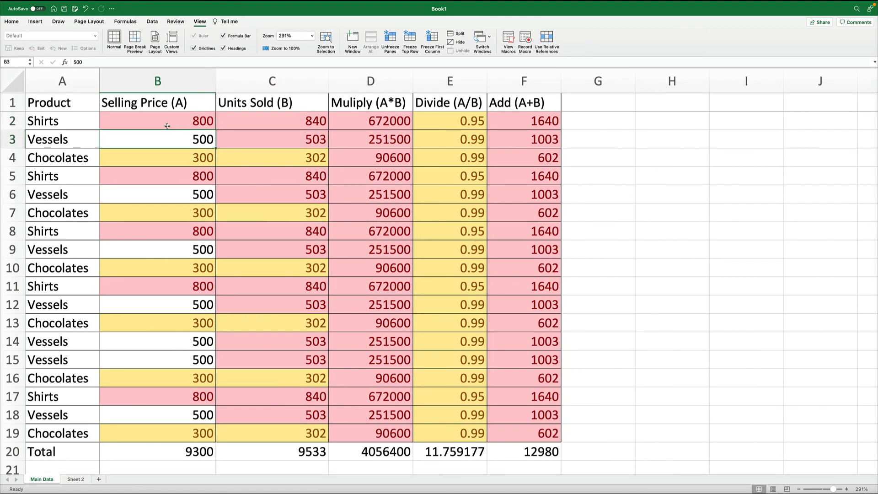
pyautogui.click(167, 121)
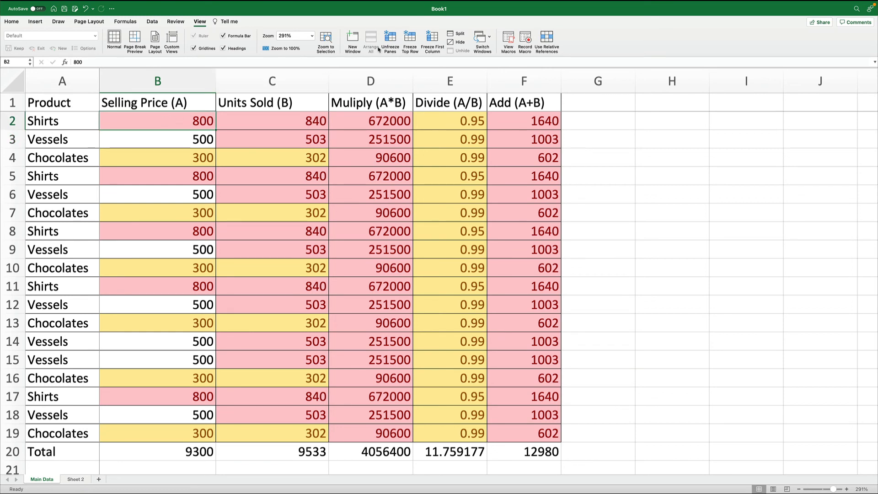
pyautogui.click(391, 40)
pyautogui.scroll(-15, 430, 189)
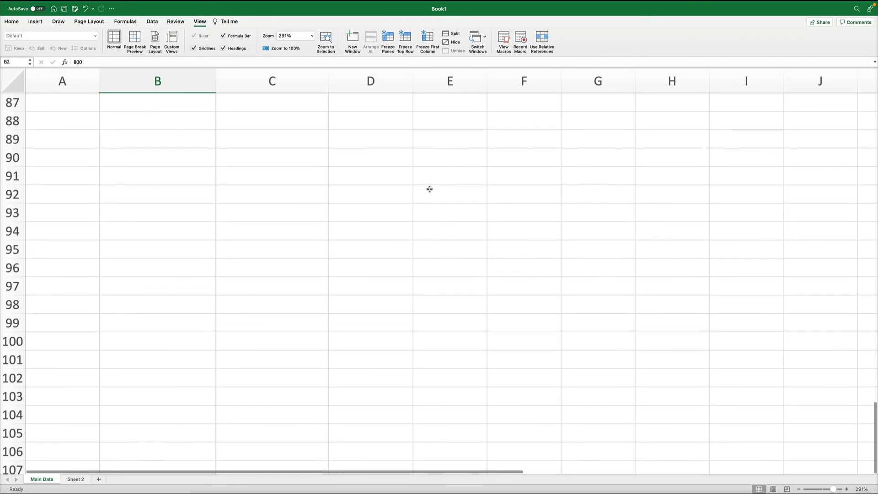
pyautogui.scroll(15, 429, 189)
pyautogui.hscroll(5, 430, 189)
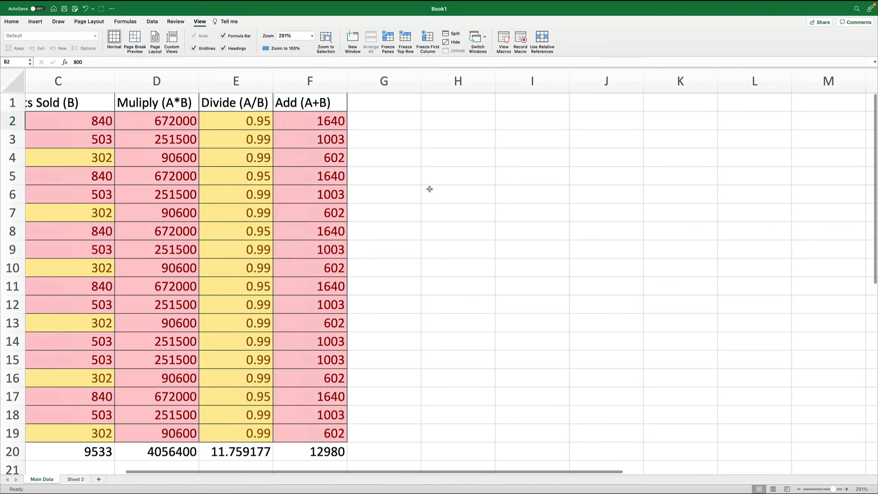
pyautogui.hscroll(-3, 430, 189)
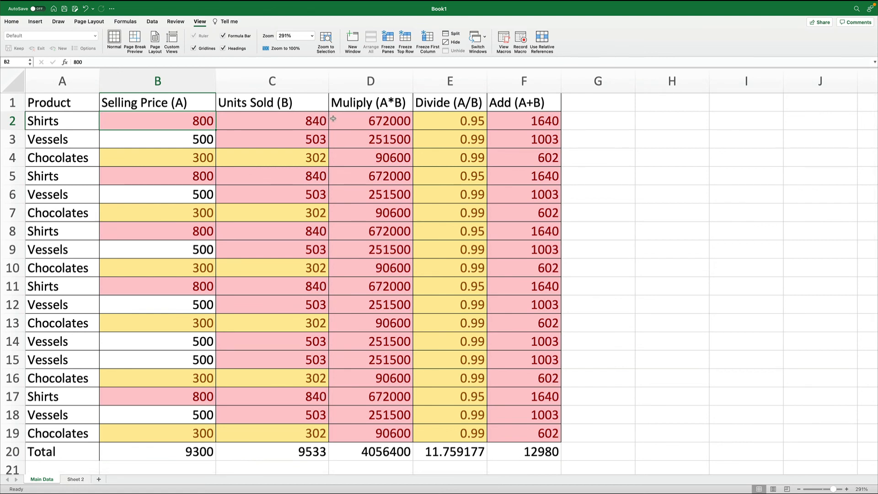
# - Freeze panes at cell D2 to lock the header row and columns A to C
pyautogui.click(365, 121)
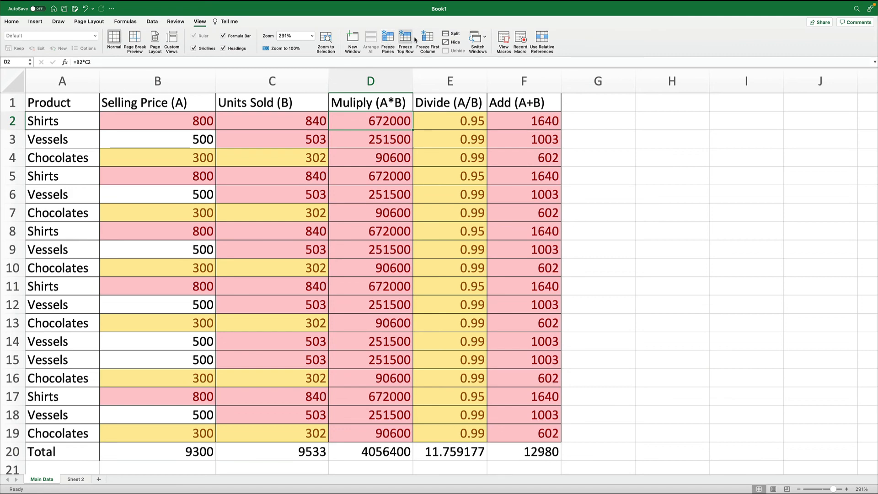
pyautogui.click(390, 40)
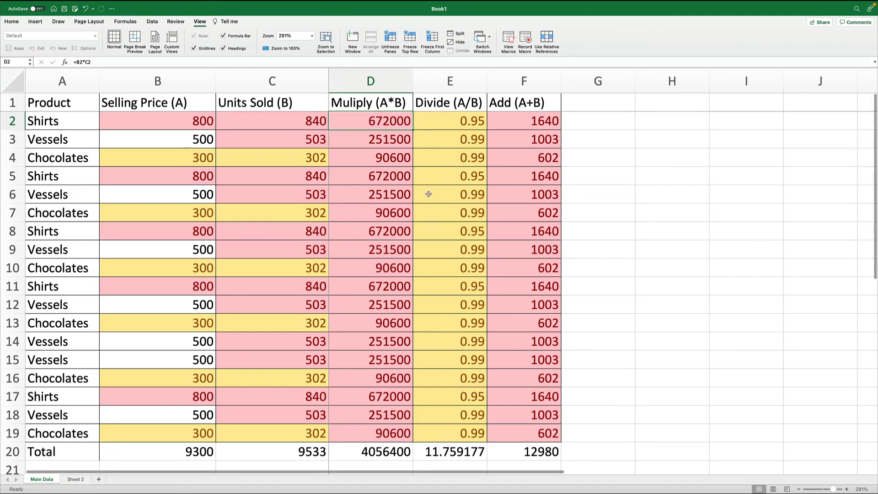
pyautogui.scroll(-1, 407, 260)
pyautogui.scroll(-15, 407, 260)
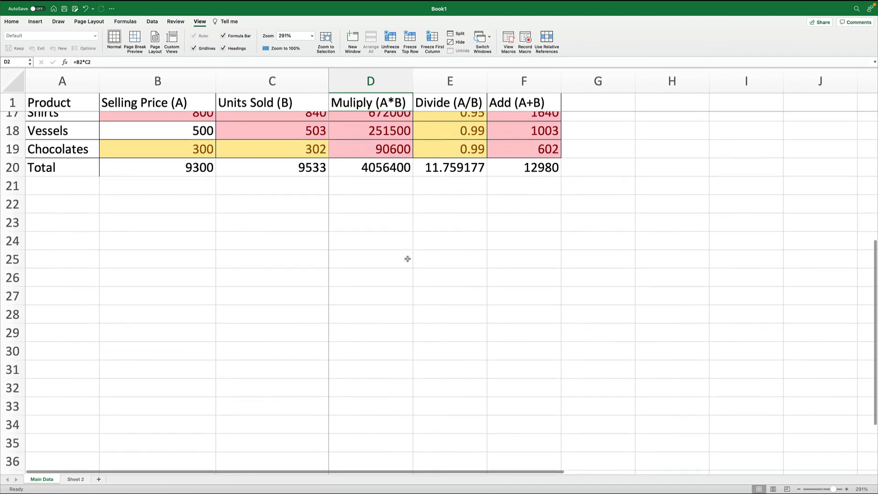
pyautogui.scroll(15, 408, 258)
pyautogui.hscroll(7, 407, 259)
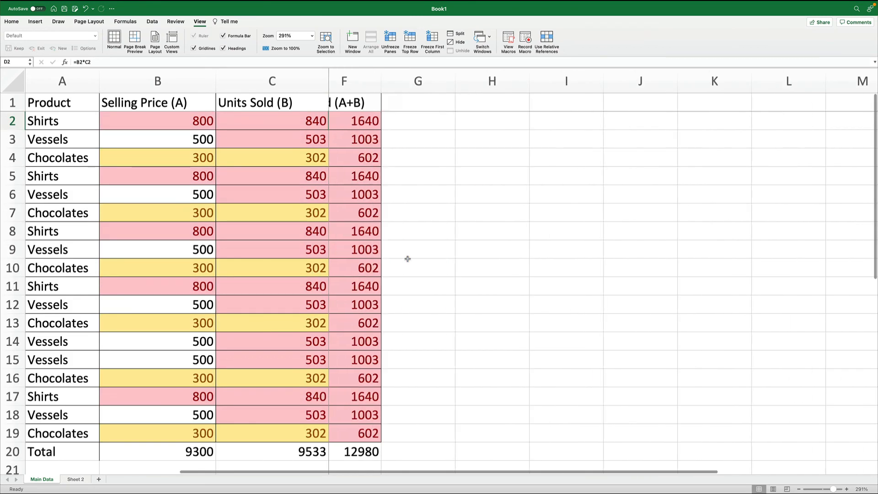
pyautogui.hscroll(-7, 407, 259)
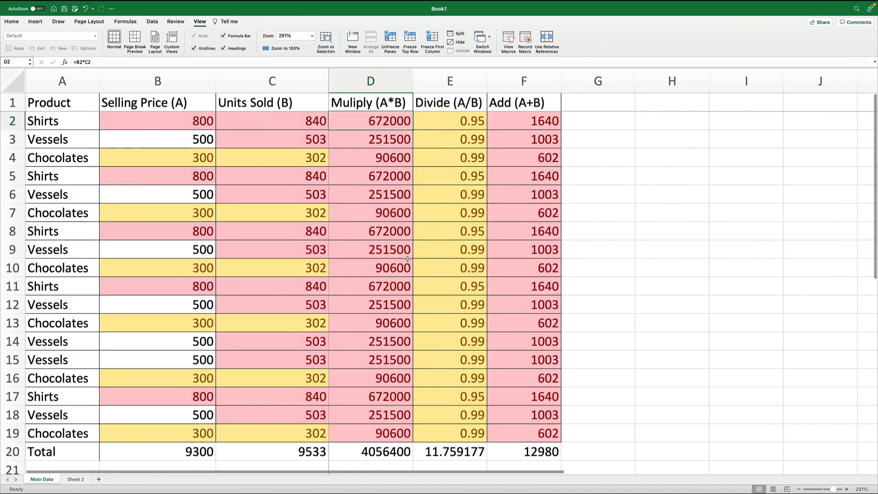
# - Freeze panes at cell B2 again to lock the header row and Product column
pyautogui.click(170, 122)
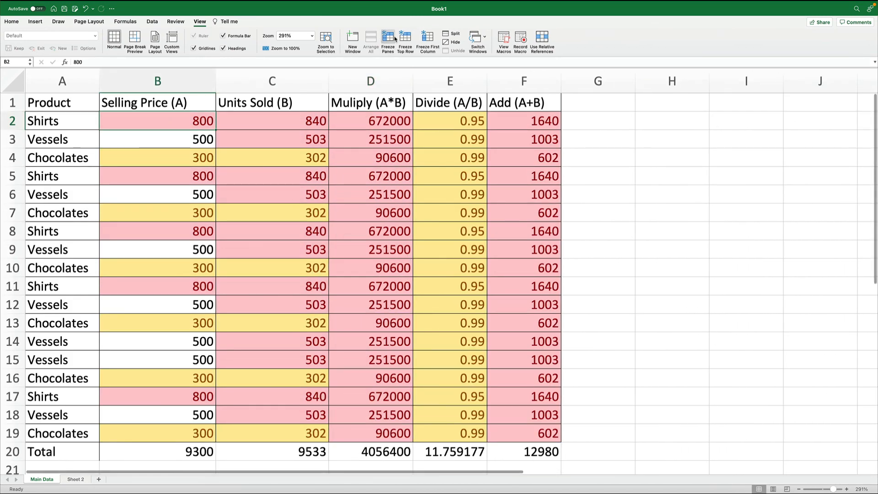
pyautogui.scroll(-12, 361, 352)
pyautogui.scroll(12, 361, 352)
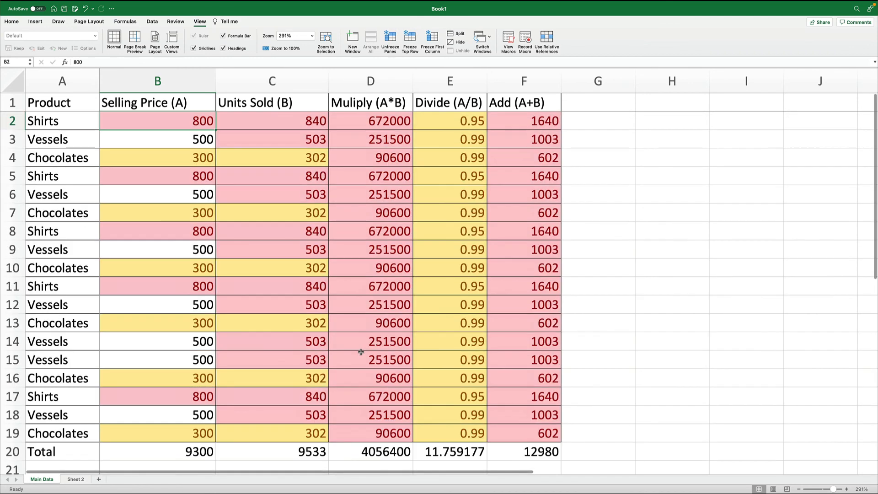
pyautogui.hscroll(7, 361, 351)
pyautogui.hscroll(-7, 361, 352)
pyautogui.scroll(-20, 361, 352)
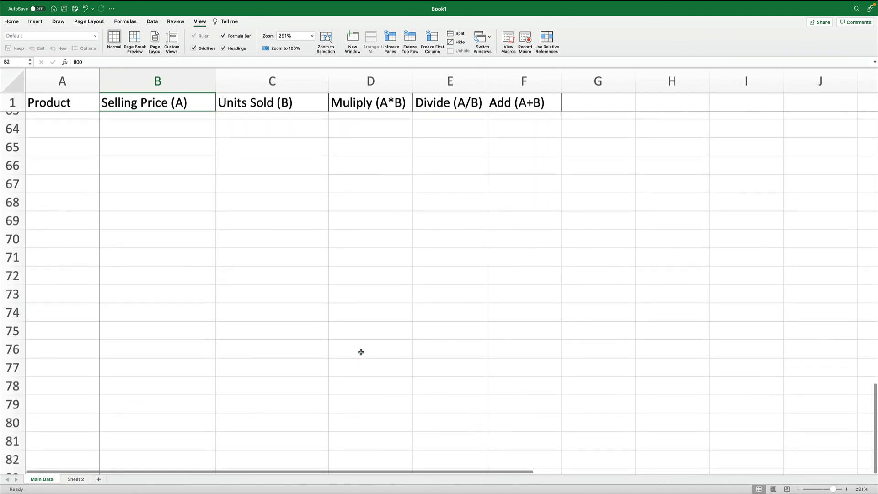
pyautogui.scroll(20, 361, 351)
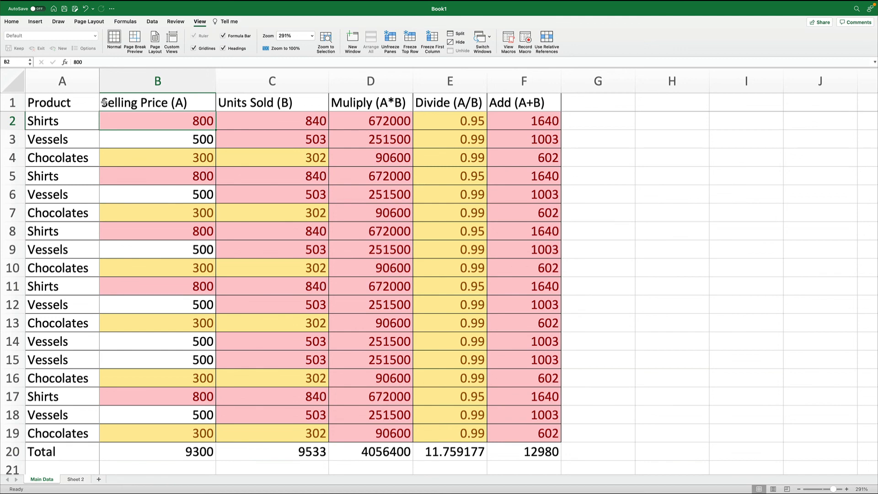
# - Select columns A through F and turn on Filter for the table headers
pyautogui.click(63, 80)
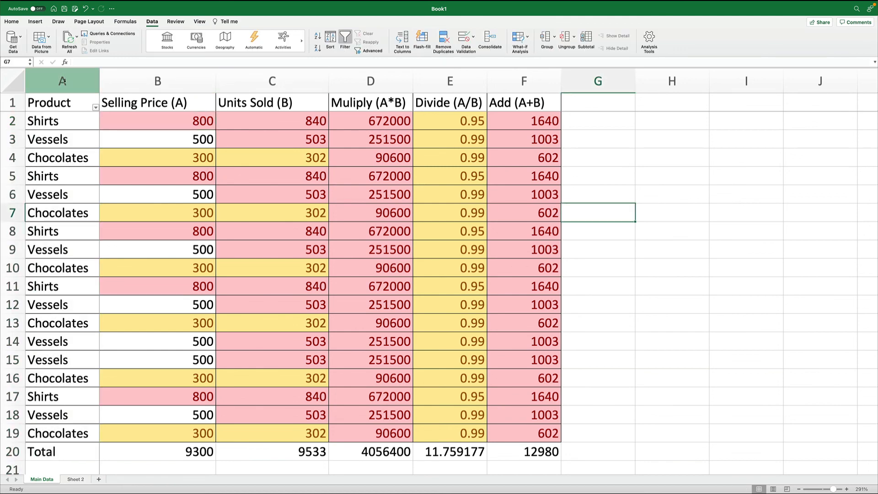
pyautogui.moveTo(63, 81); pyautogui.dragTo(524, 91)
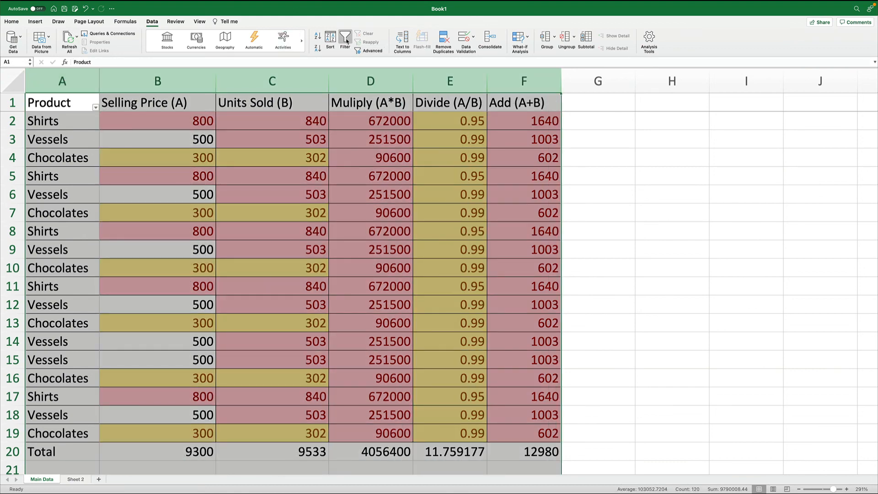
pyautogui.click(346, 40)
pyautogui.click(346, 40)
pyautogui.click(572, 171)
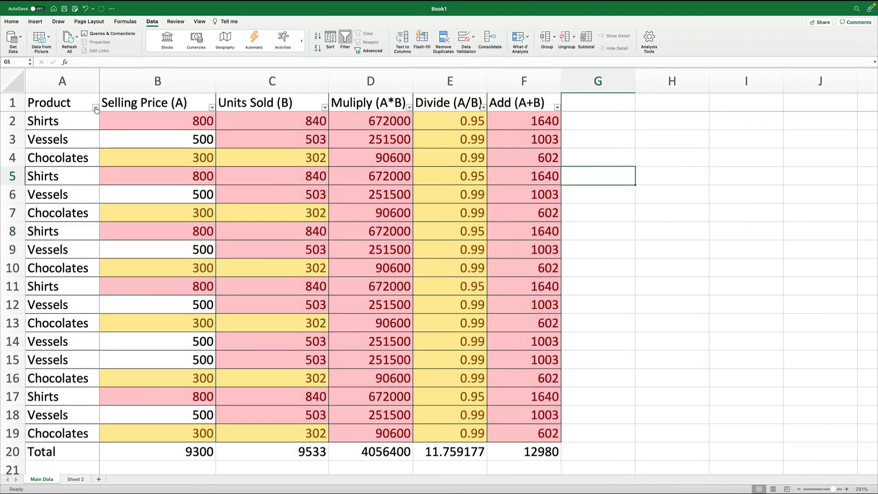
# - Filter the Product column to show only Chocolates
pyautogui.click(95, 108)
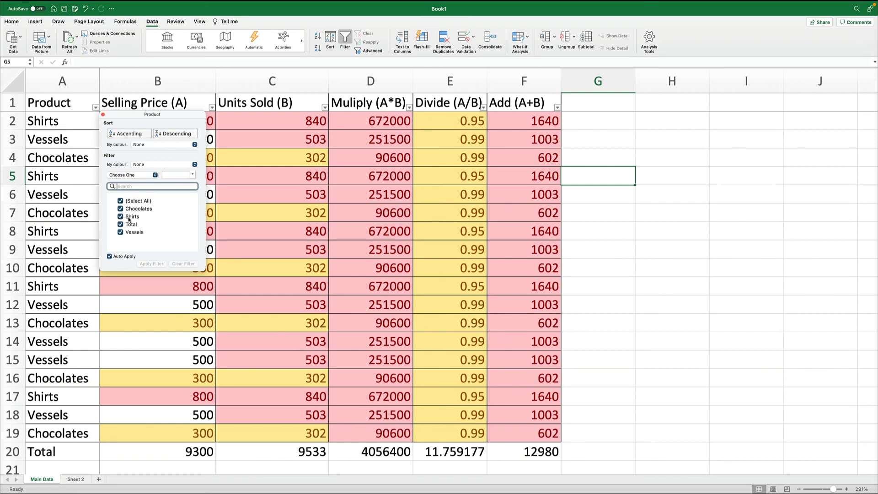
pyautogui.click(120, 202)
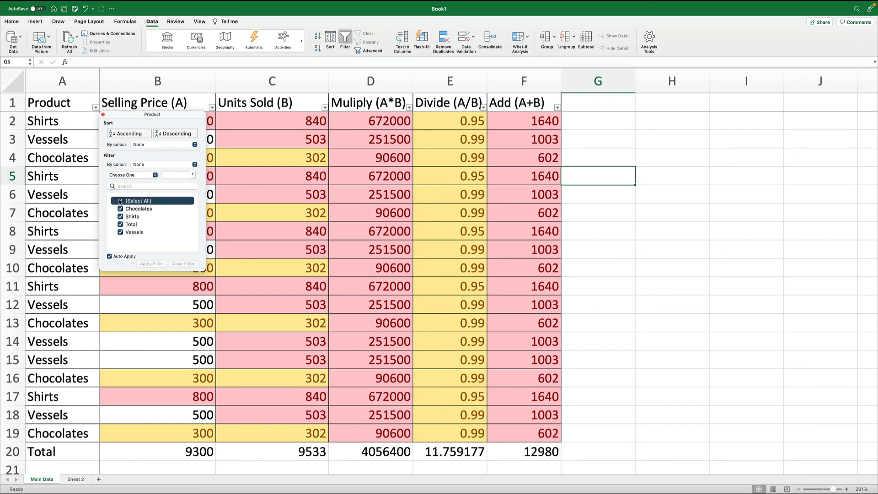
pyautogui.click(121, 210)
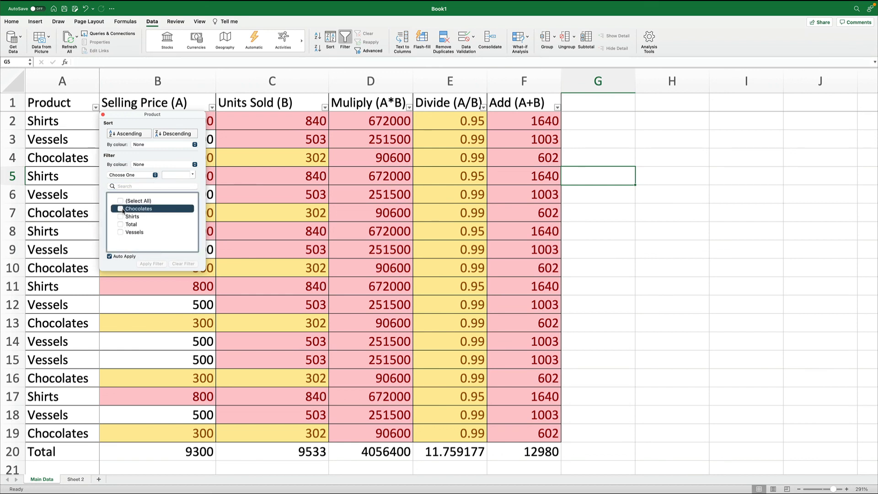
pyautogui.click(259, 318)
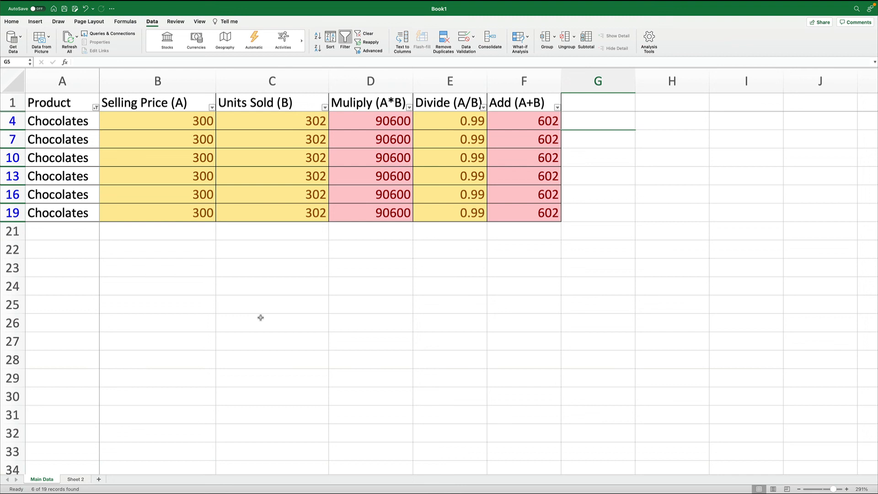
# - Try adding Shirts, Total and Vessels to the Product filter, then return it to Chocolates only
pyautogui.click(95, 107)
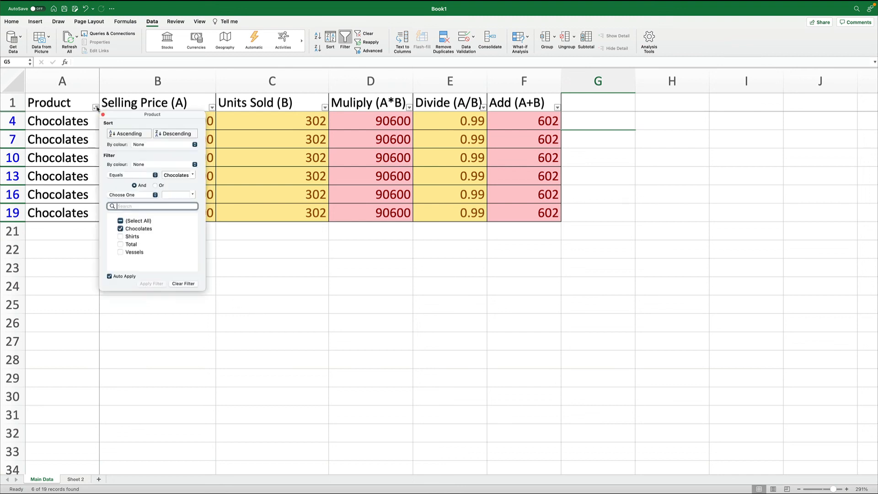
pyautogui.click(121, 237)
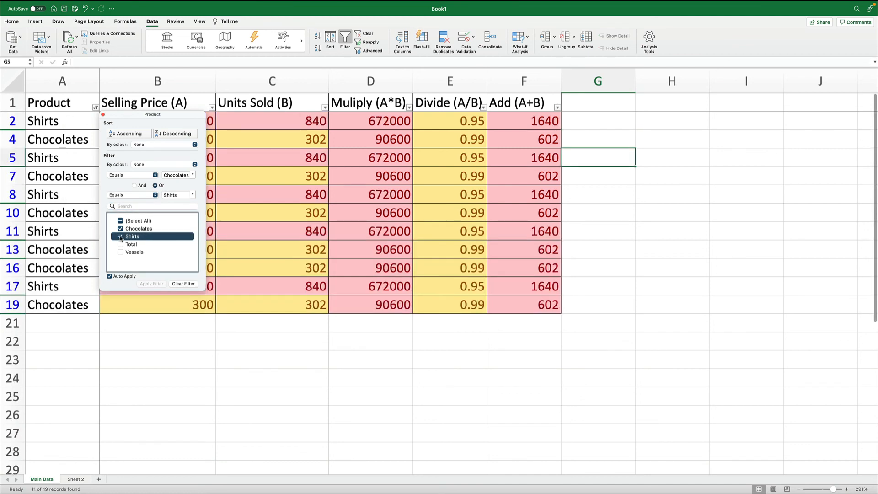
pyautogui.click(121, 245)
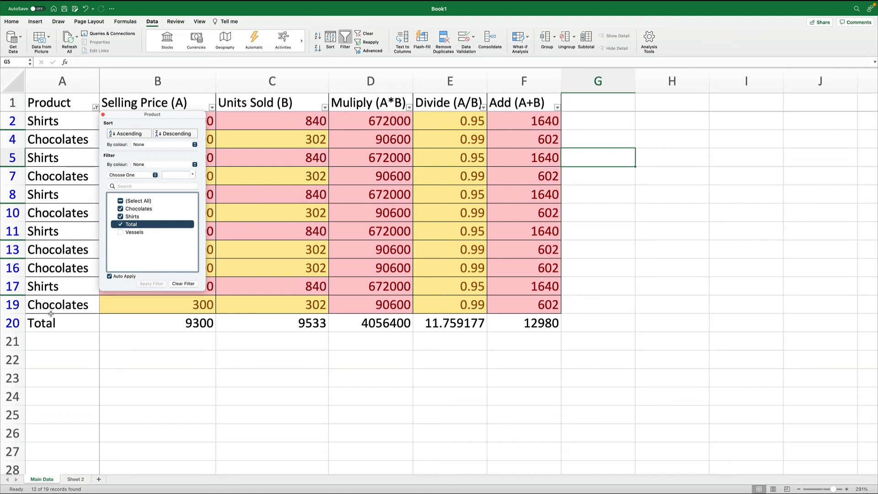
pyautogui.click(122, 232)
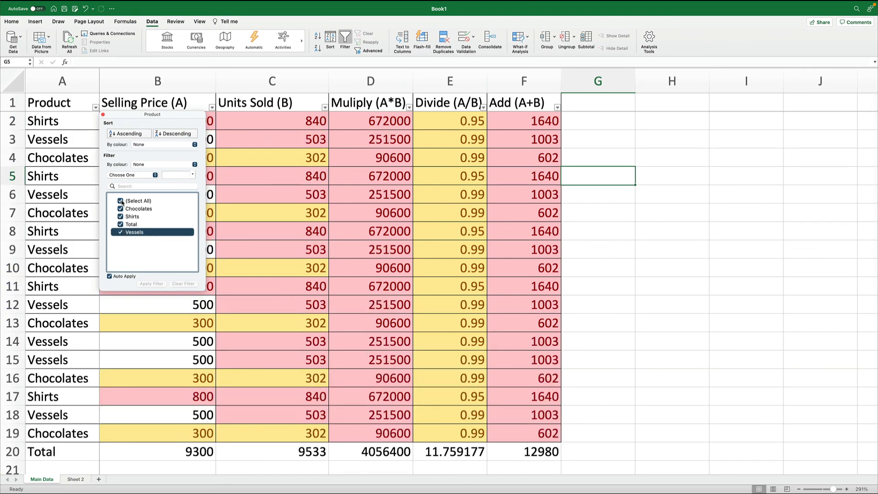
pyautogui.click(120, 202)
pyautogui.click(121, 209)
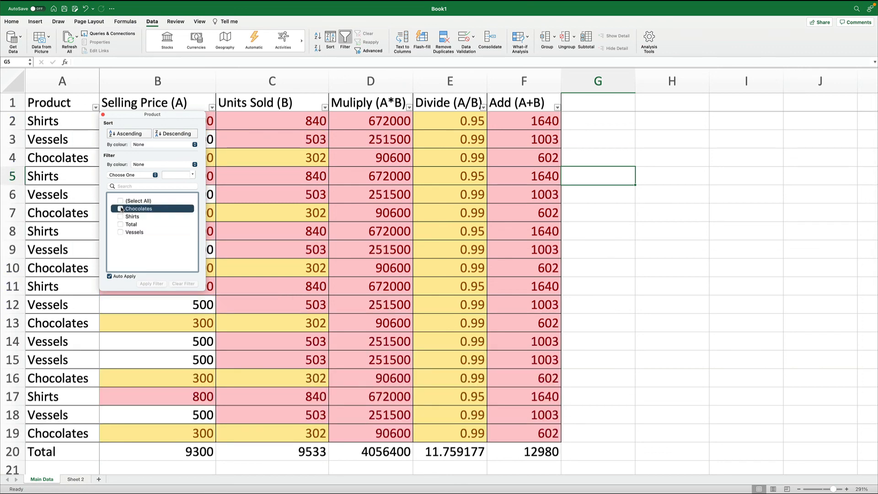
pyautogui.click(571, 296)
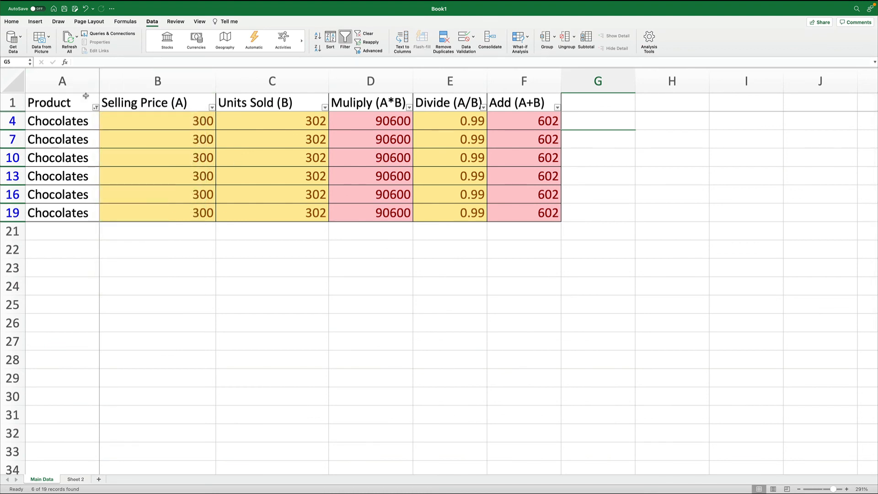
# - Select all items in the Product filter to show every row again
pyautogui.click(96, 108)
pyautogui.click(121, 221)
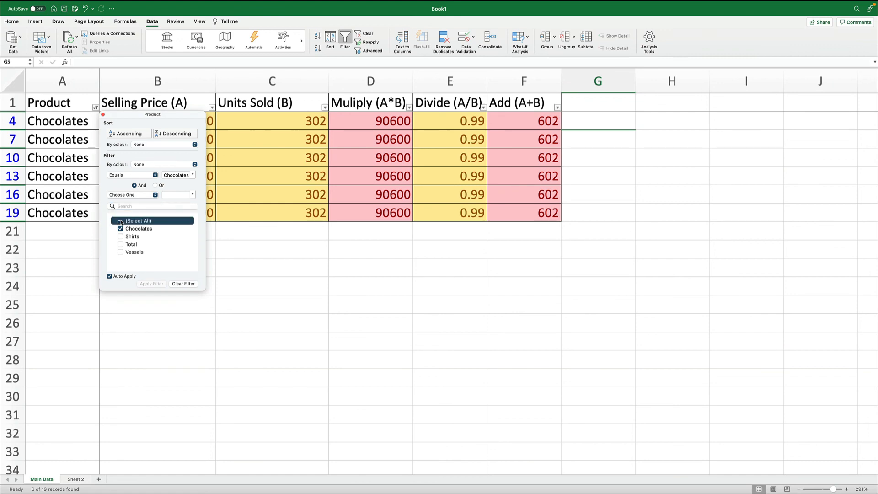
pyautogui.click(602, 304)
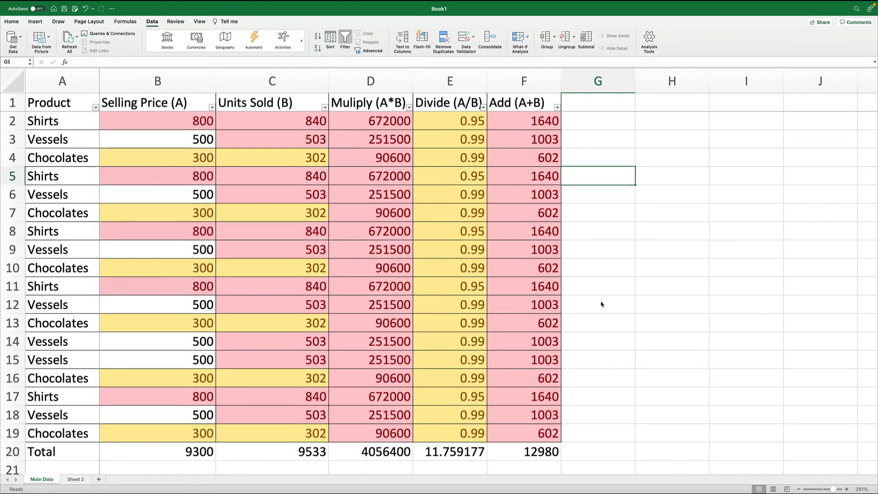
# - Examine the filter lists of the Selling Price, Units Sold, Muliply, Divide and Add columns
pyautogui.scroll(-10, 602, 304)
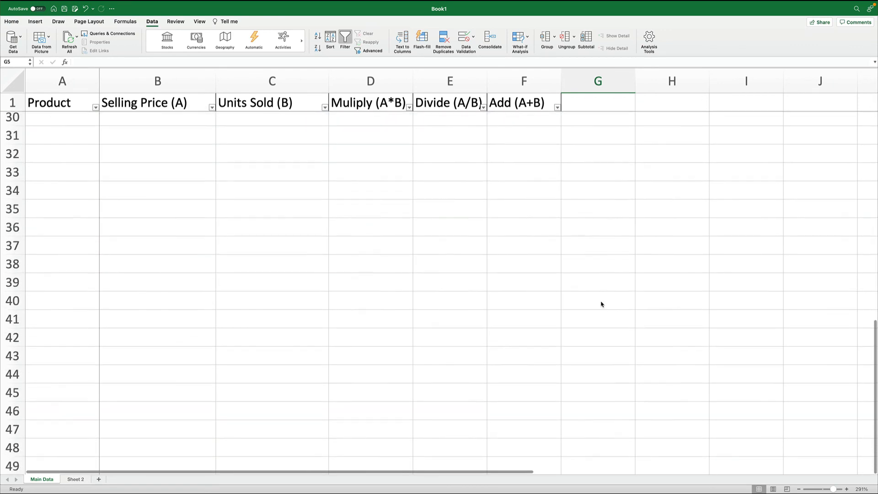
pyautogui.scroll(10, 601, 304)
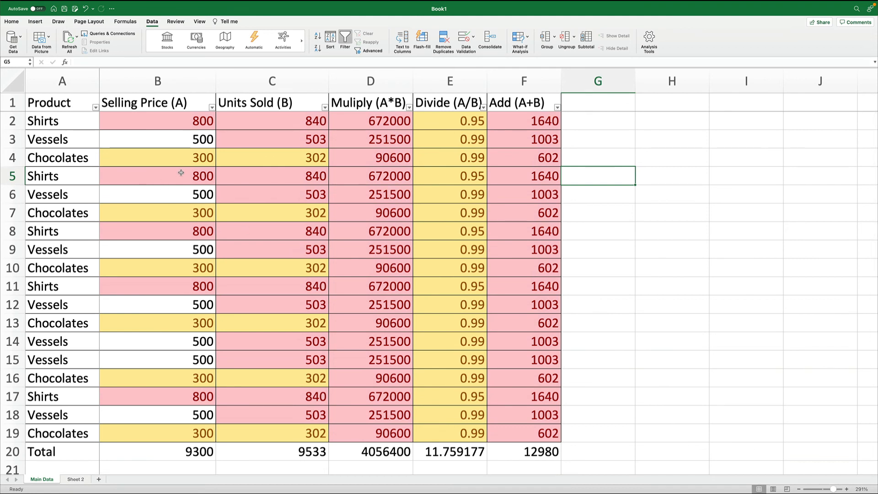
pyautogui.click(211, 107)
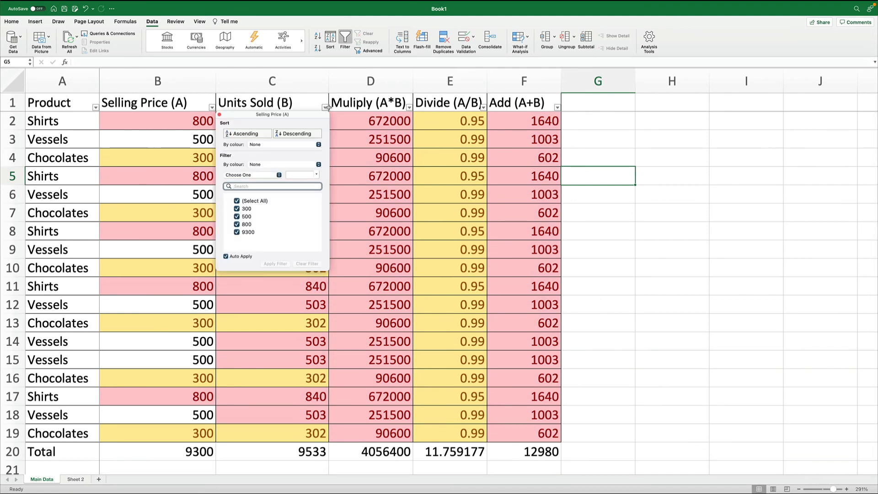
pyautogui.click(327, 107)
pyautogui.click(409, 108)
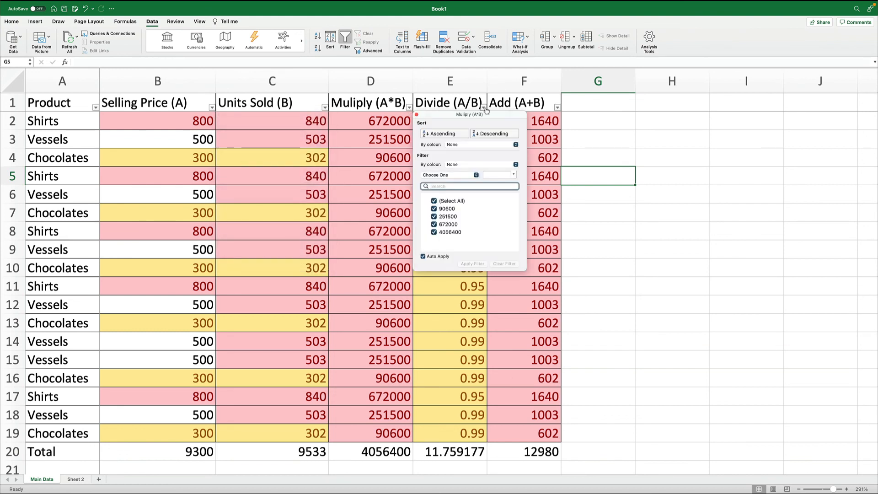
pyautogui.click(485, 108)
pyautogui.click(557, 108)
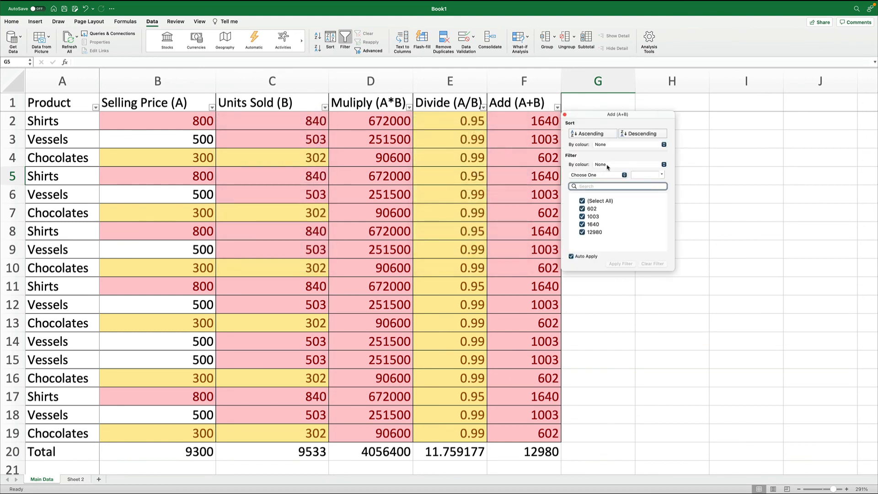
pyautogui.click(734, 191)
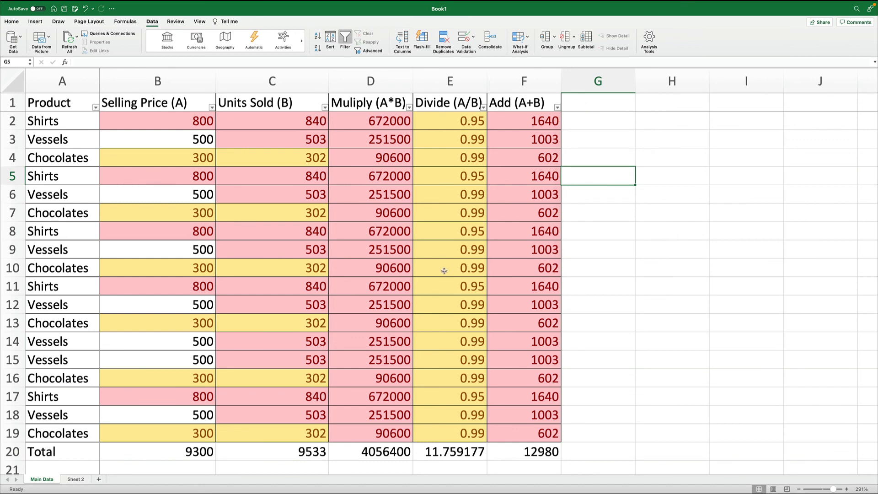
pyautogui.scroll(-10, 445, 271)
pyautogui.scroll(10, 445, 270)
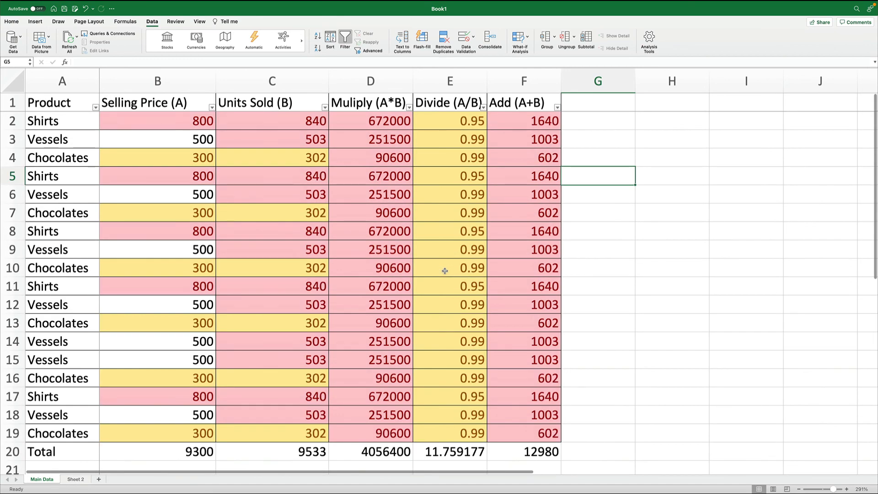